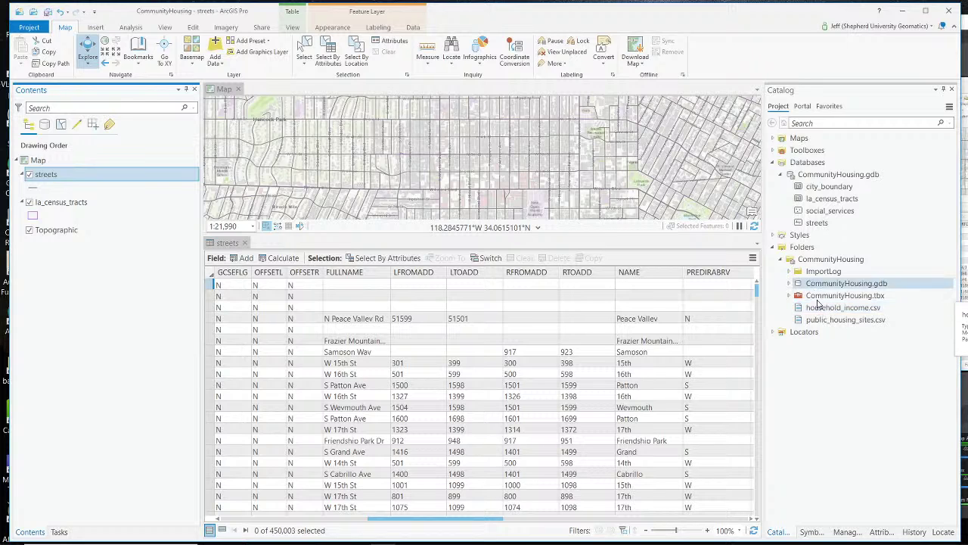
Add household_income.csv from the CommunityHousing folder to the current map and open its table.
{"action": "right_click", "coordinate": [821, 309]}
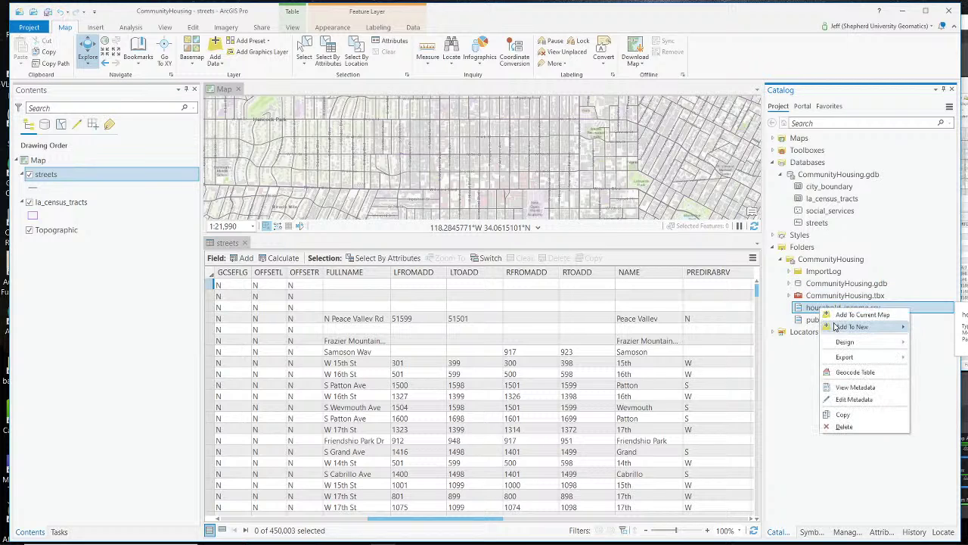
{"action": "left_click", "coordinate": [837, 318]}
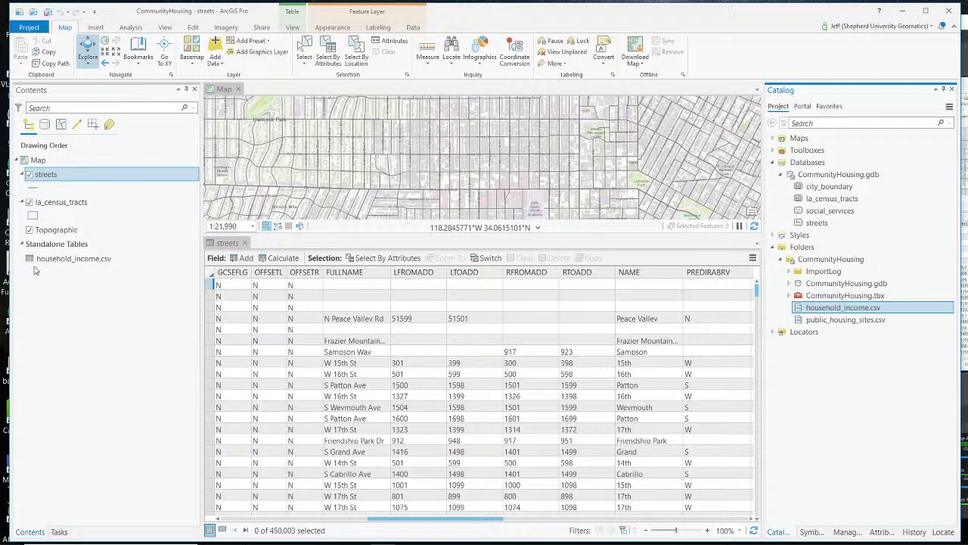
{"action": "right_click", "coordinate": [54, 260]}
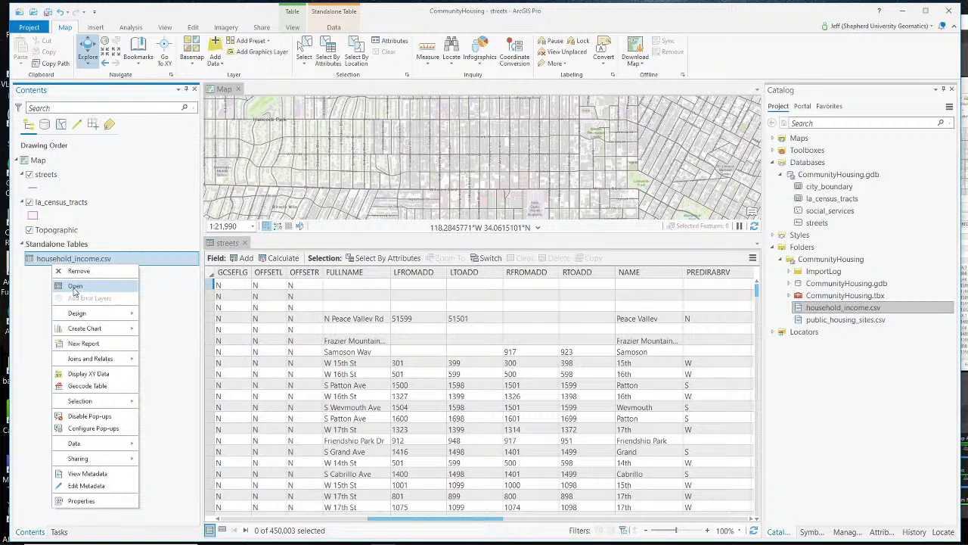
{"action": "left_click", "coordinate": [75, 286]}
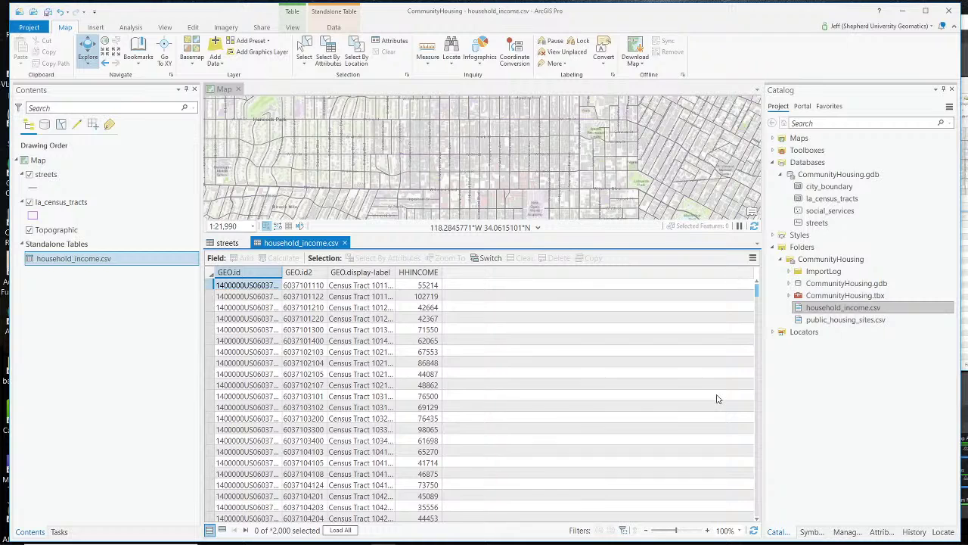
Close the streets table and open the attribute table of the la_census_tracts layer.
{"action": "right_click", "coordinate": [83, 202]}
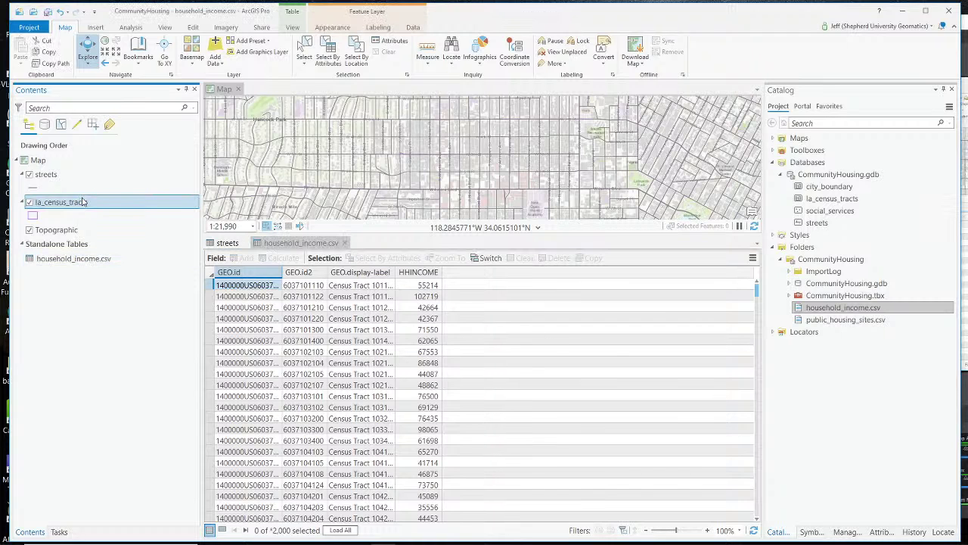
{"action": "left_click", "coordinate": [237, 244]}
{"action": "left_click", "coordinate": [250, 243]}
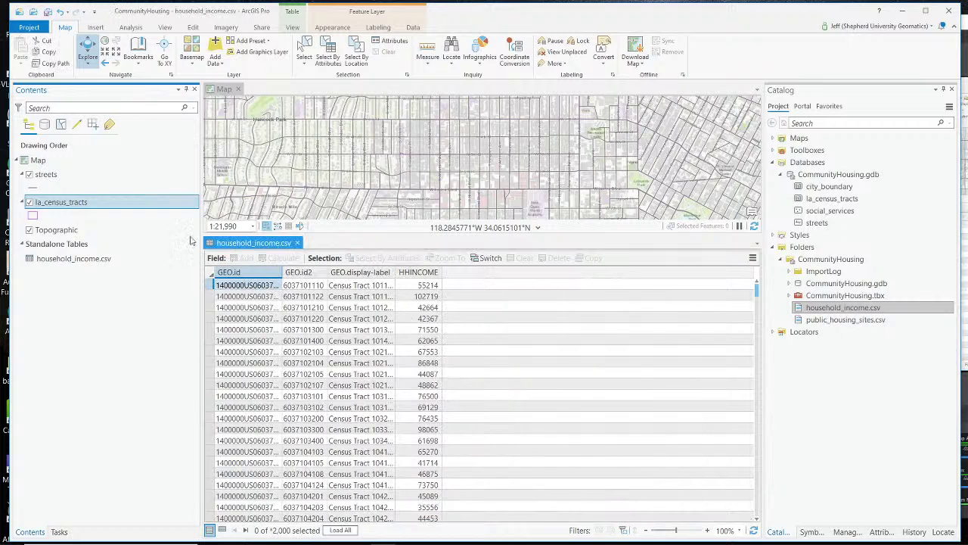
{"action": "right_click", "coordinate": [99, 203]}
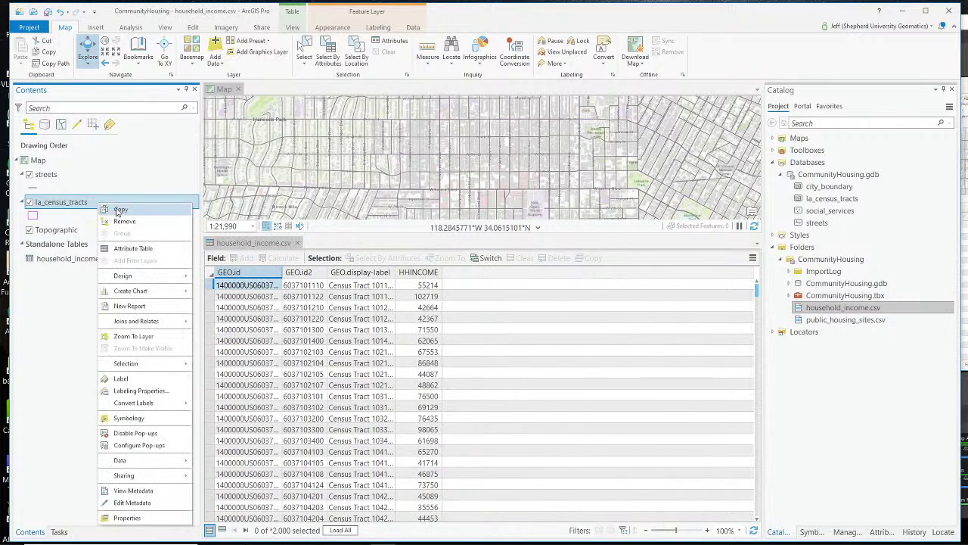
{"action": "left_click", "coordinate": [154, 255]}
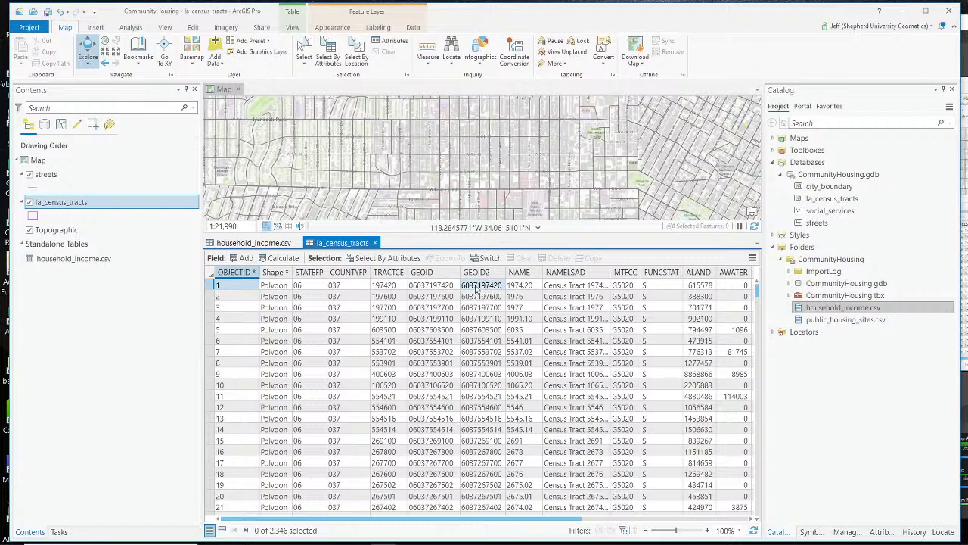
Widen the GEO.id column in the household_income.csv table and the GEOID column in the la_census_tracts table.
{"action": "left_click", "coordinate": [271, 244]}
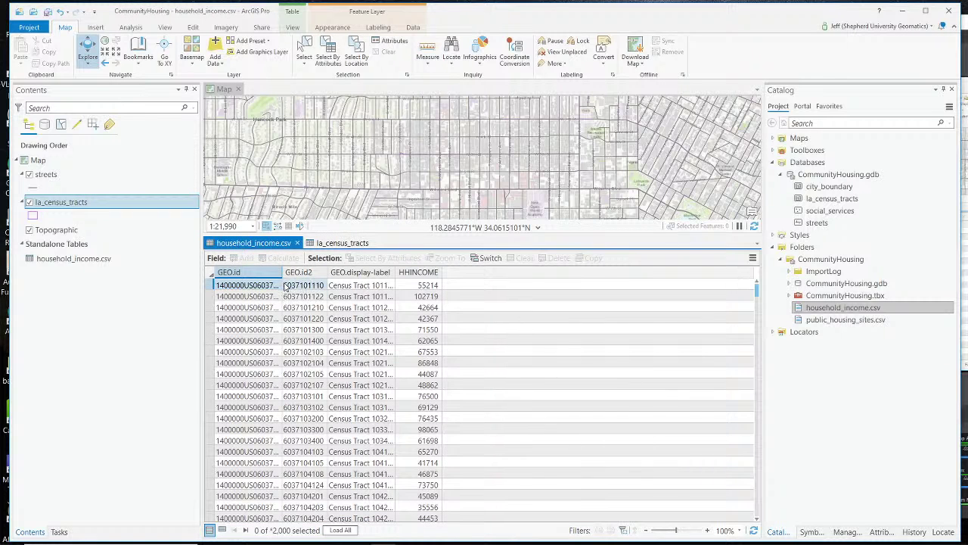
{"action": "double_click", "coordinate": [281, 272]}
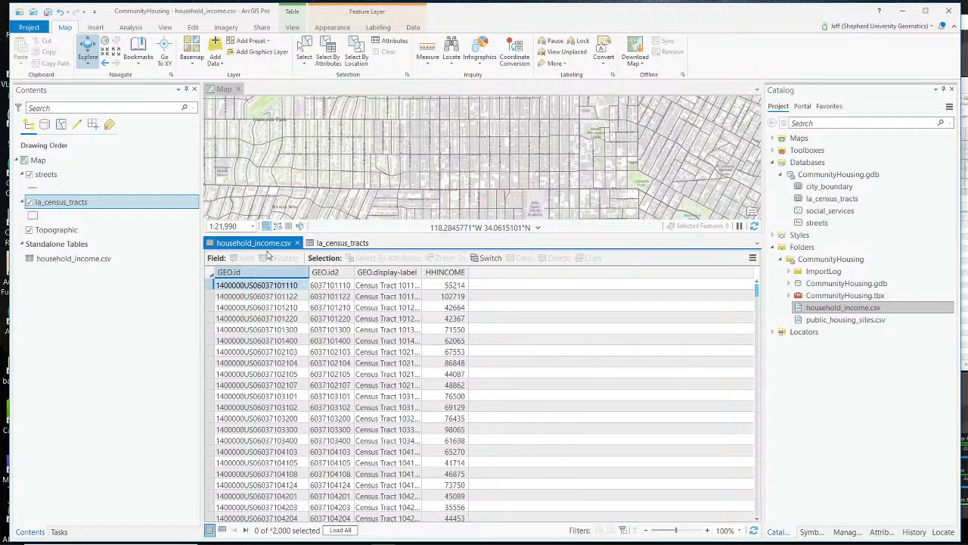
{"action": "left_click", "coordinate": [333, 244]}
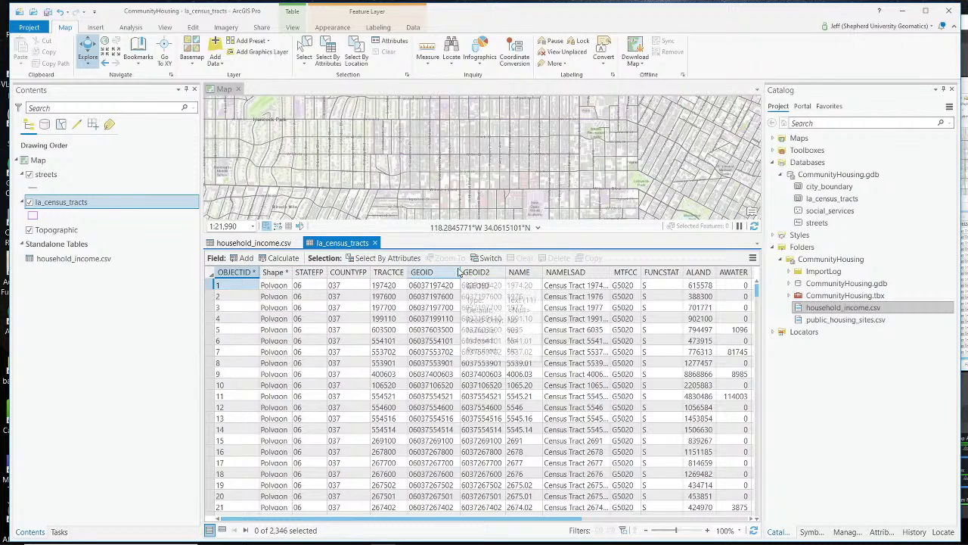
{"action": "mouse_move", "coordinate": [461, 270]}
{"action": "left_mouse_down"}
{"action": "mouse_move", "coordinate": [537, 272]}
{"action": "mouse_move", "coordinate": [468, 273]}
{"action": "left_mouse_up"}
Compare the values and data type of GEO.id2 in household_income.csv with GEOID2 in la_census_tracts.
{"action": "left_click", "coordinate": [281, 246]}
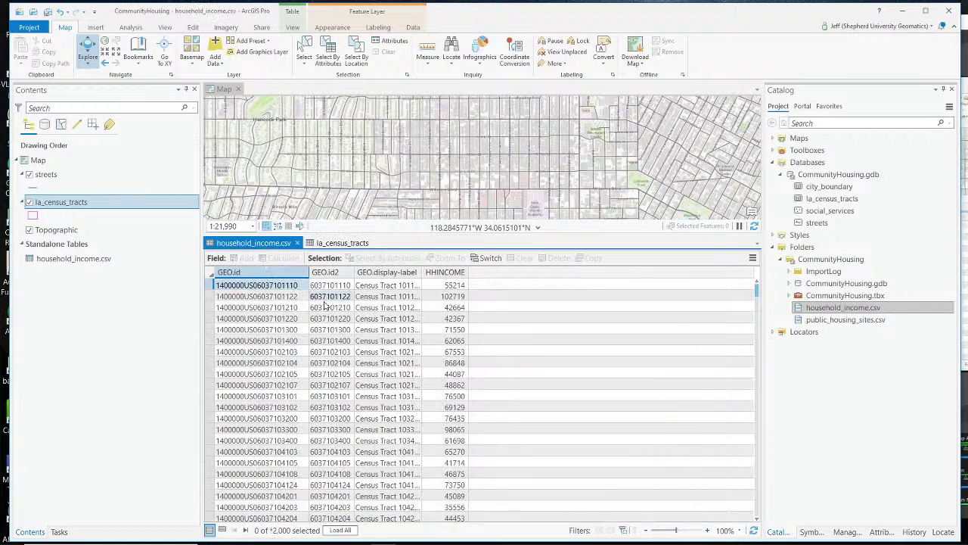
{"action": "left_click", "coordinate": [316, 245]}
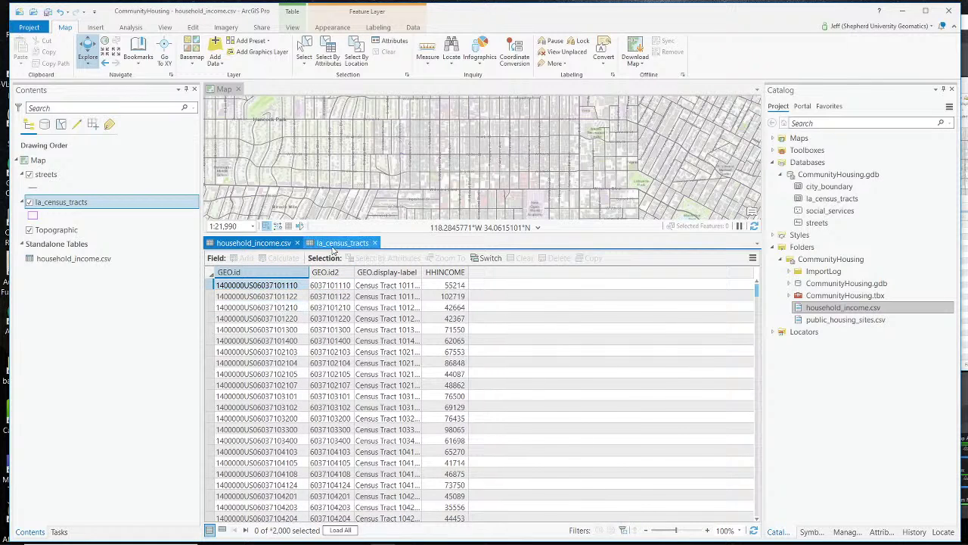
{"action": "left_click", "coordinate": [266, 248]}
{"action": "left_click", "coordinate": [330, 247]}
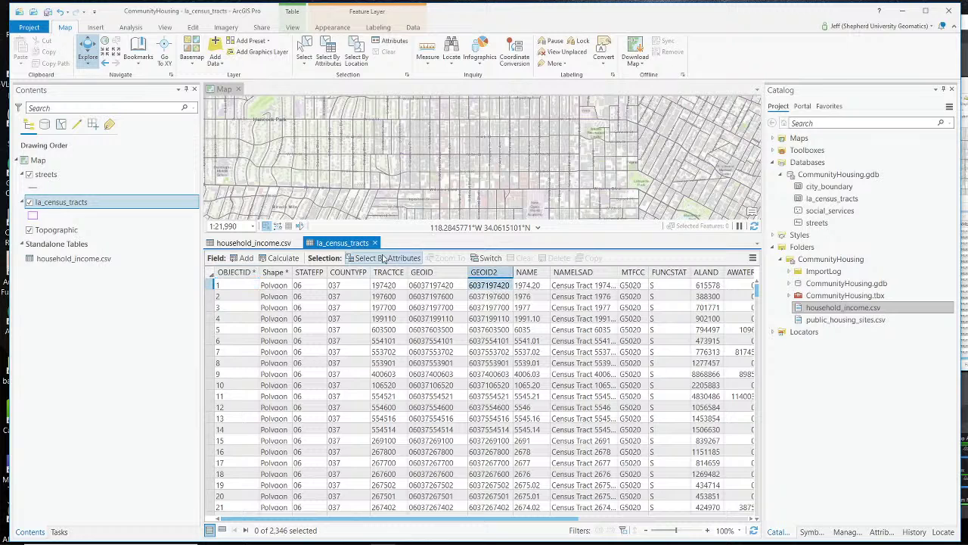
{"action": "left_click", "coordinate": [260, 243]}
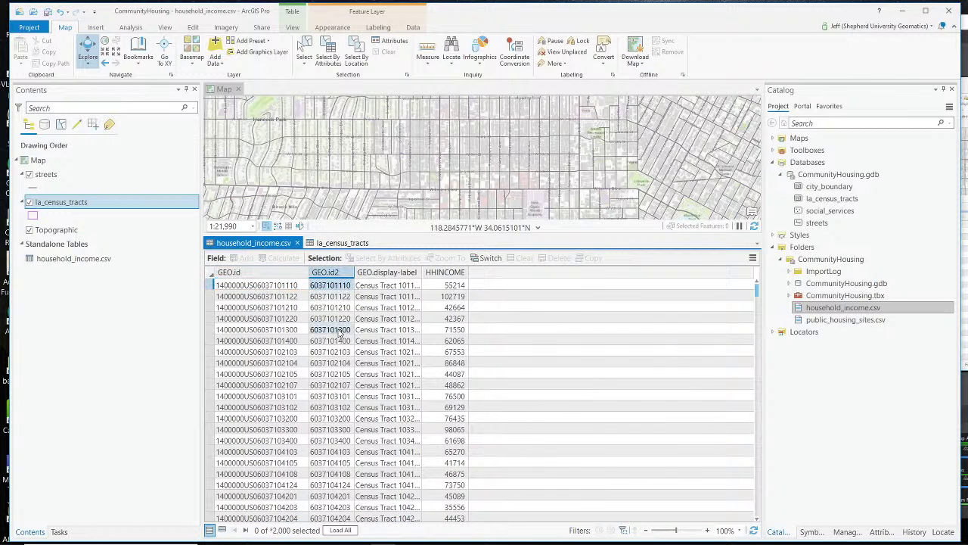
{"action": "left_click", "coordinate": [330, 374]}
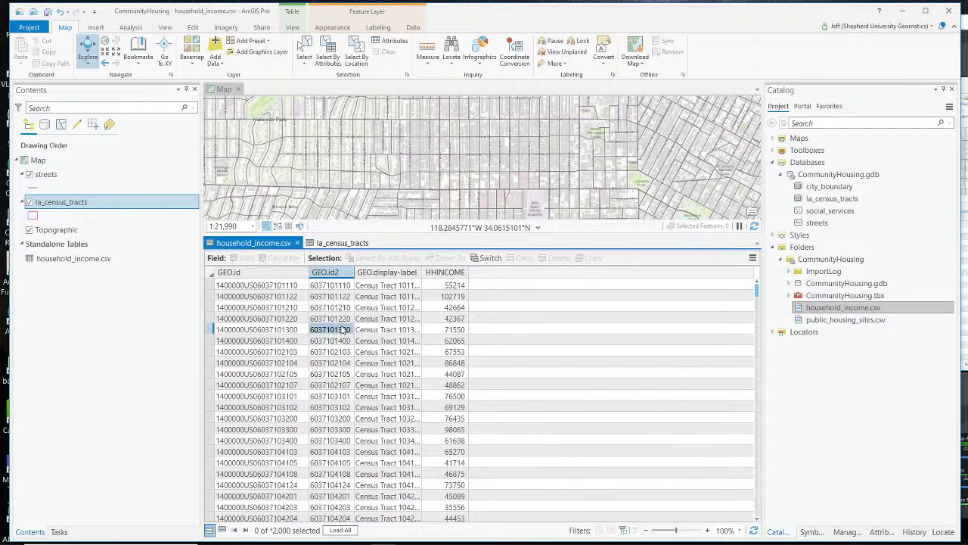
{"action": "left_click", "coordinate": [329, 244]}
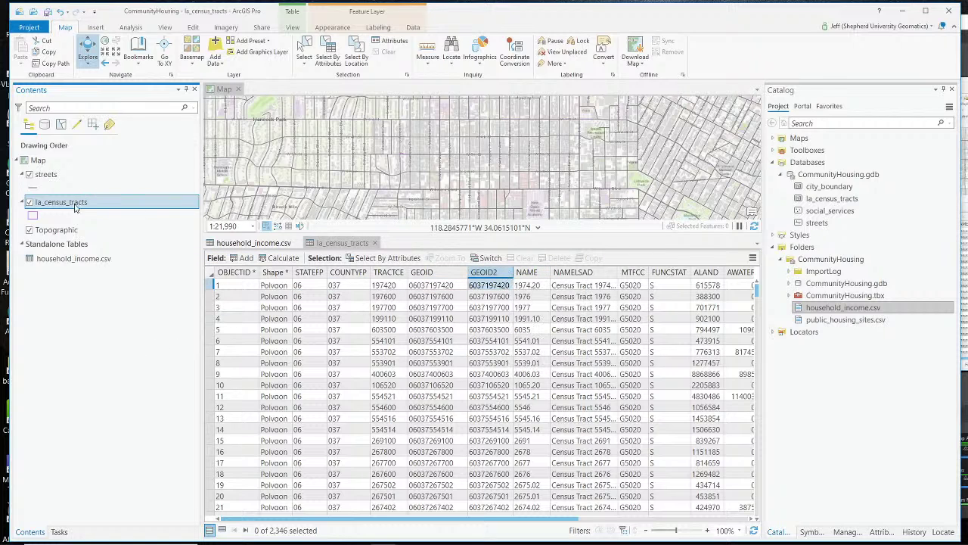
{"action": "left_click", "coordinate": [336, 244]}
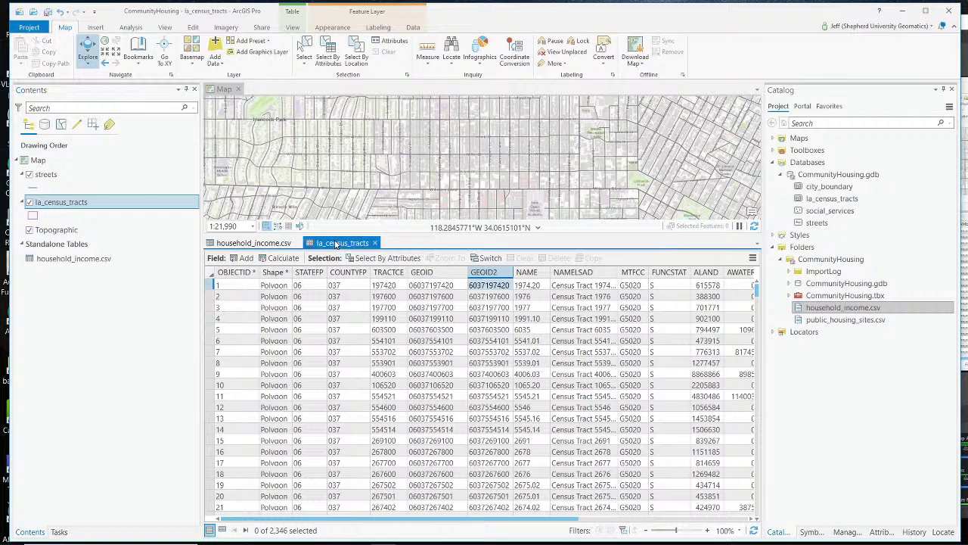
{"action": "left_click", "coordinate": [254, 243]}
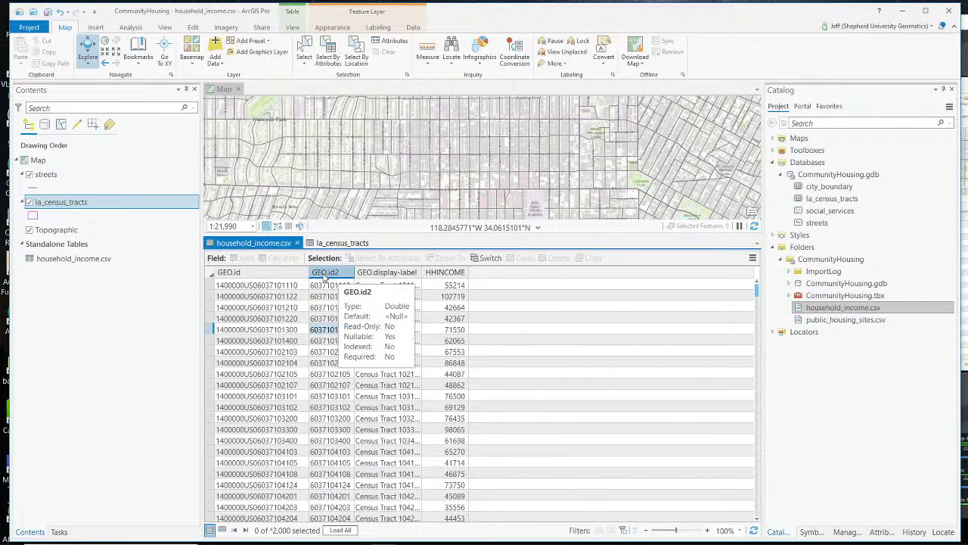
Join household_income.csv to la_census_tracts, matching input field GEOID2 to join table field GEO.id2 and keeping all target features.
{"action": "right_click", "coordinate": [86, 202]}
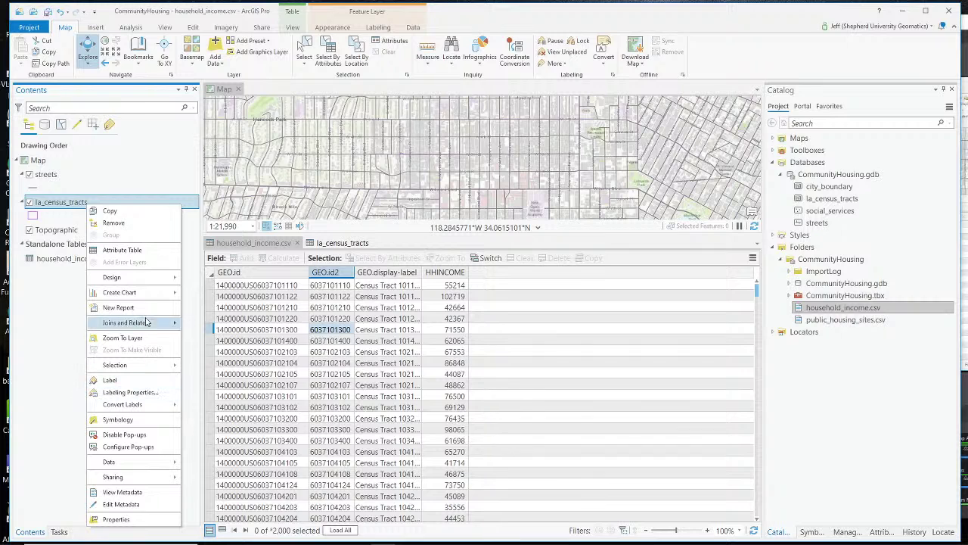
{"action": "mouse_move", "coordinate": [139, 327]}
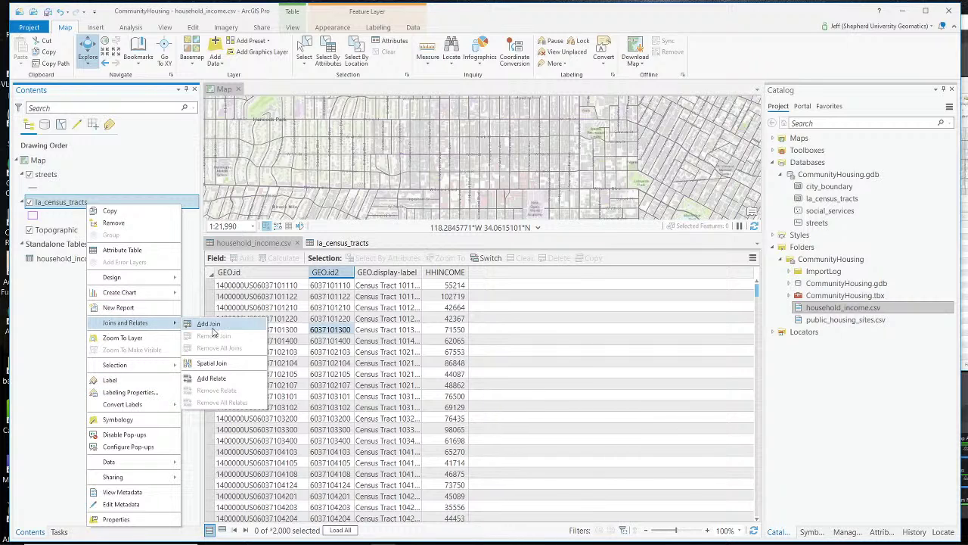
{"action": "left_click", "coordinate": [205, 324]}
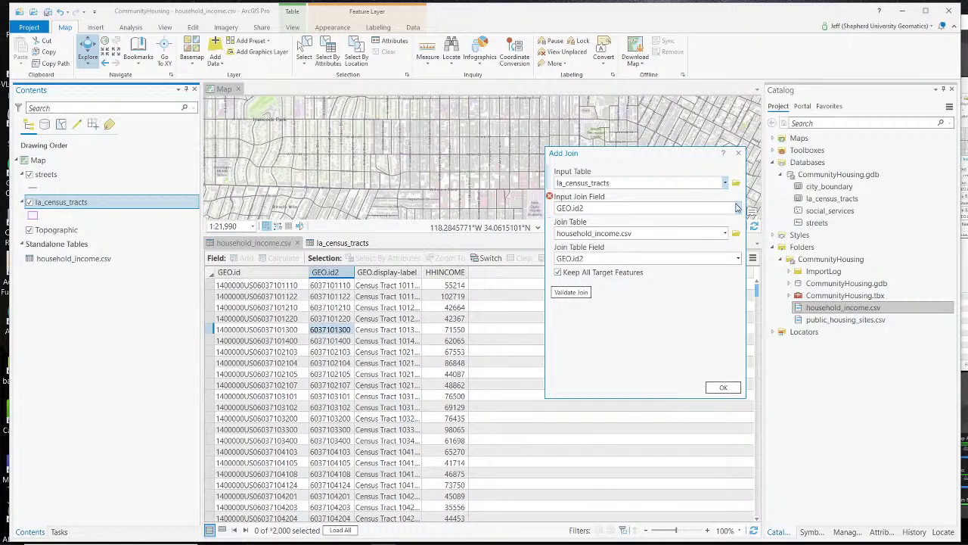
{"action": "left_click", "coordinate": [738, 209]}
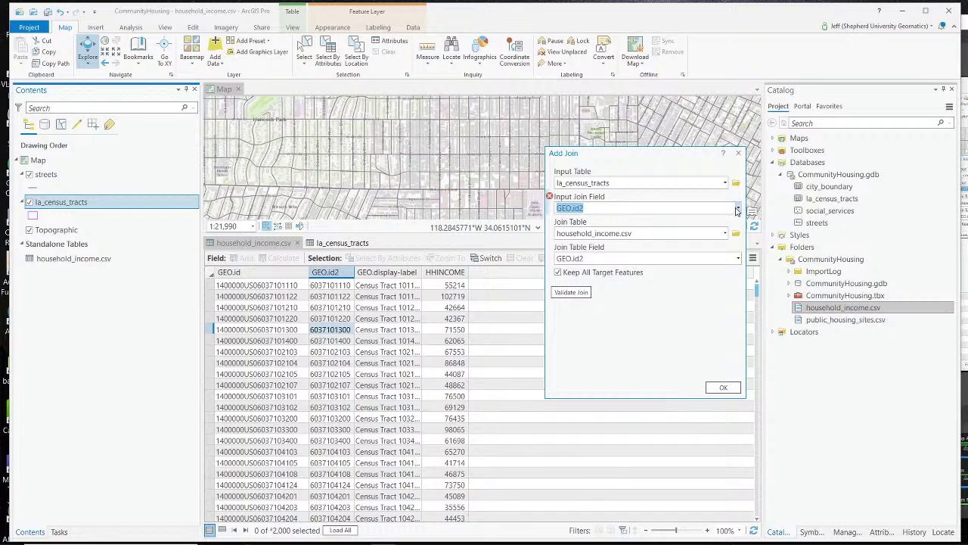
{"action": "left_click", "coordinate": [737, 210]}
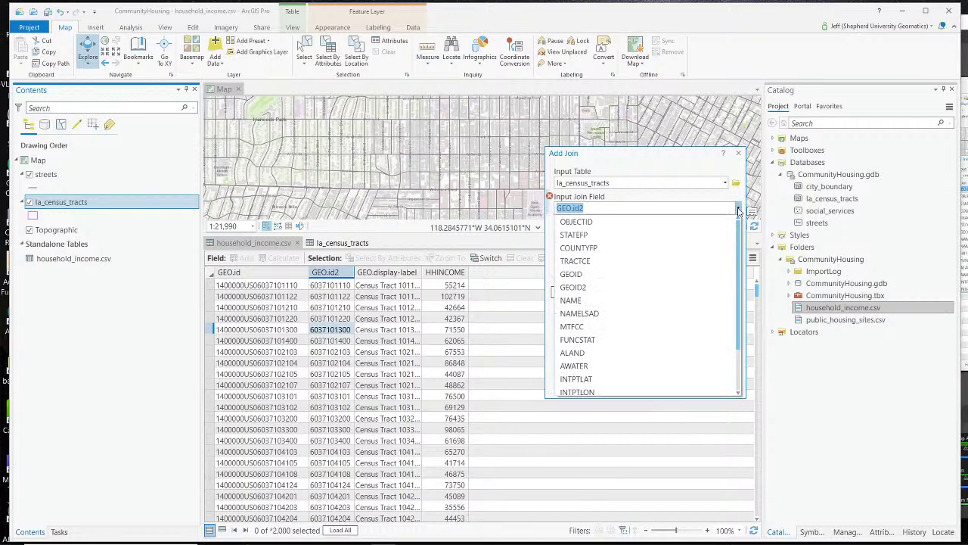
{"action": "left_click", "coordinate": [700, 288]}
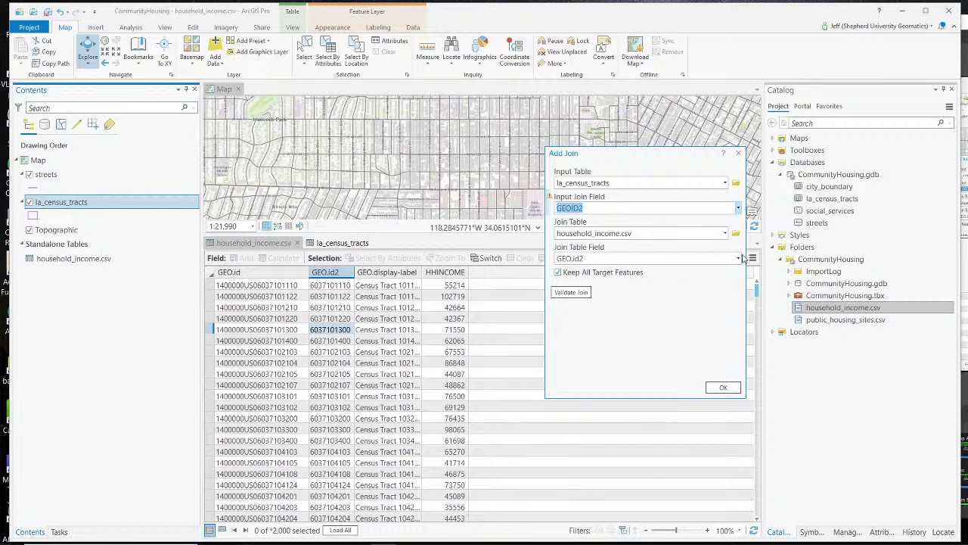
{"action": "left_click", "coordinate": [739, 258]}
{"action": "left_click", "coordinate": [685, 278]}
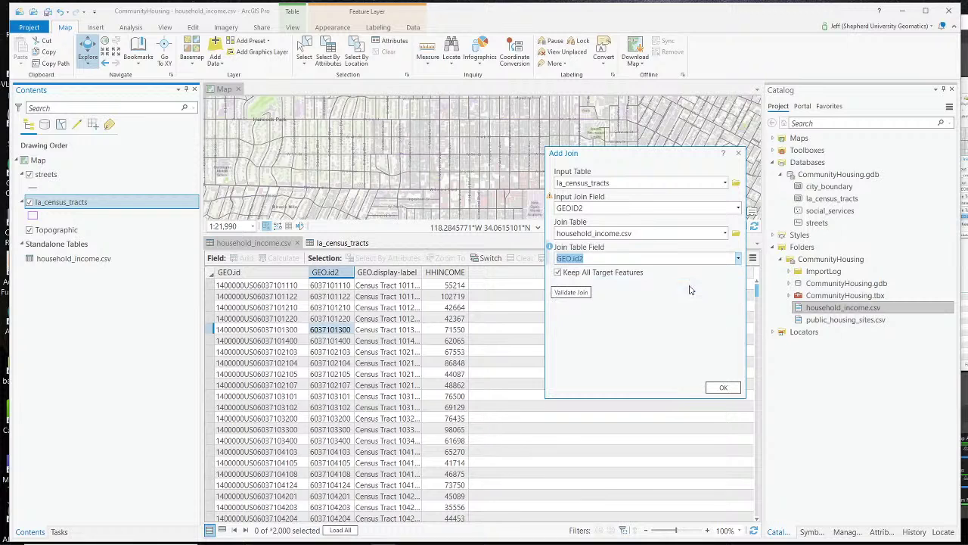
{"action": "left_click", "coordinate": [722, 387]}
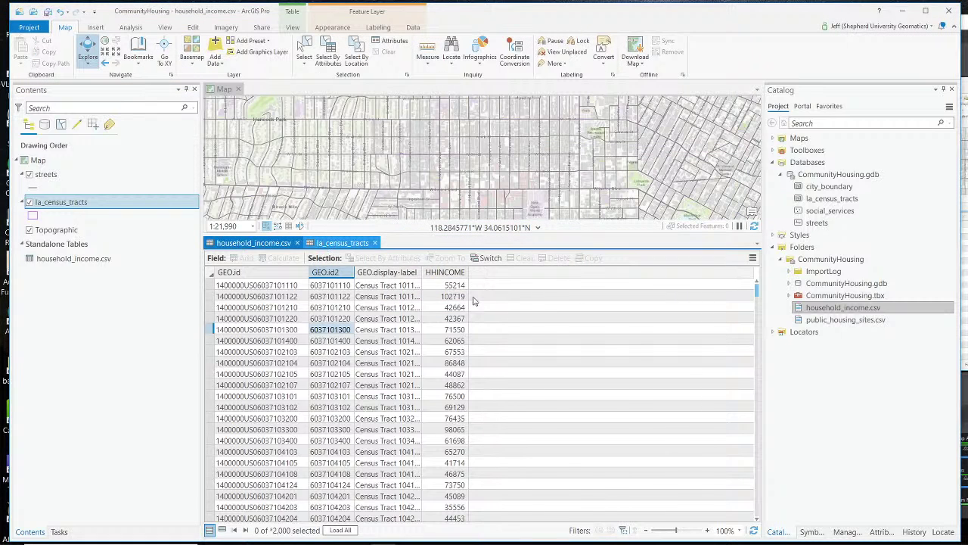
Examine the last columns of the la_census_tracts table and the source details of the HHINCOME and Shape_Area fields.
{"action": "left_click_drag", "start_coordinate": [393, 519], "coordinate": [754, 532]}
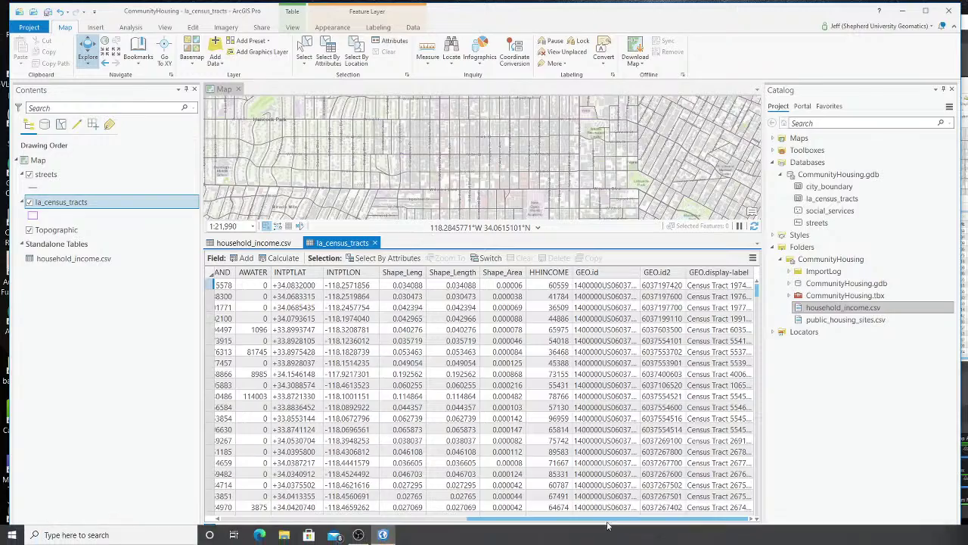
{"action": "left_click_drag", "start_coordinate": [607, 521], "coordinate": [701, 527]}
{"action": "mouse_move", "coordinate": [545, 278]}
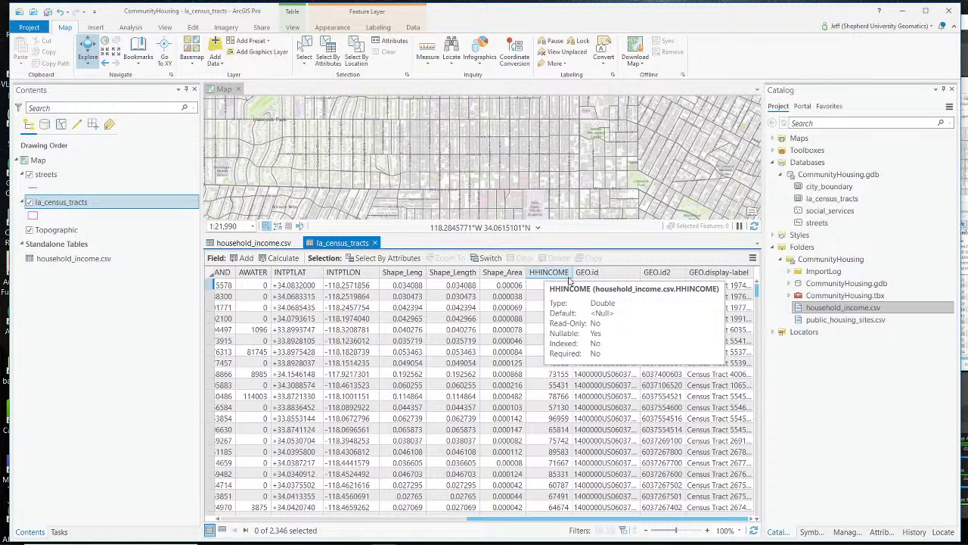
{"action": "mouse_move", "coordinate": [500, 282]}
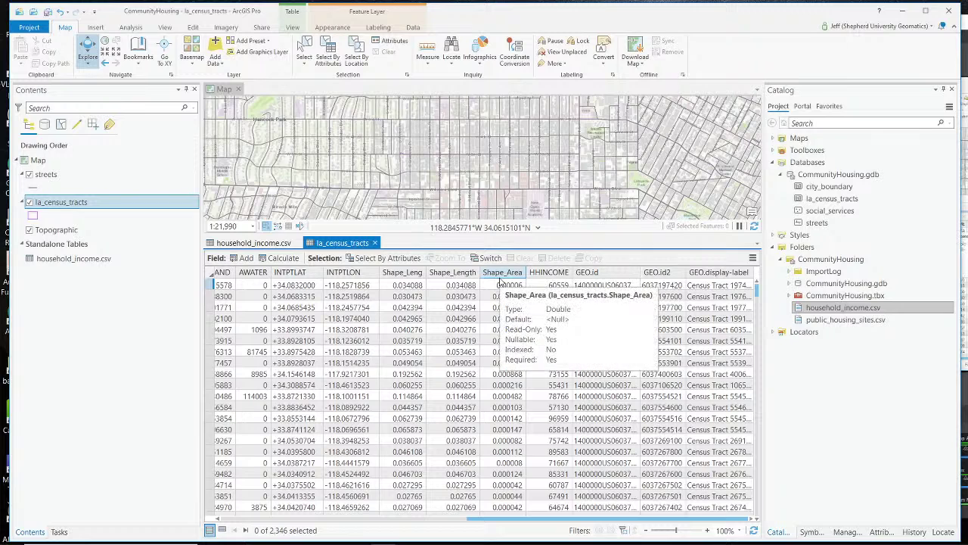
{"action": "mouse_move", "coordinate": [592, 272]}
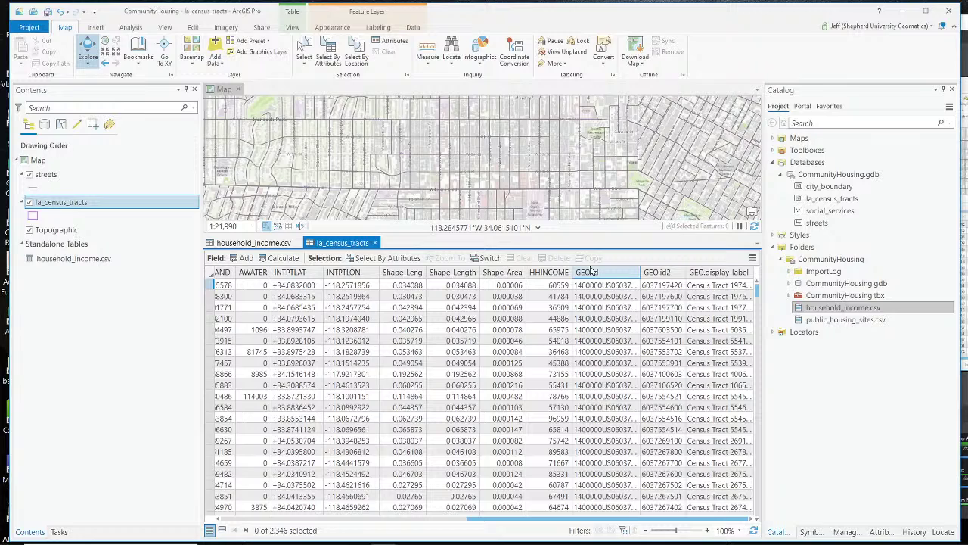
{"action": "left_click", "coordinate": [961, 41]}
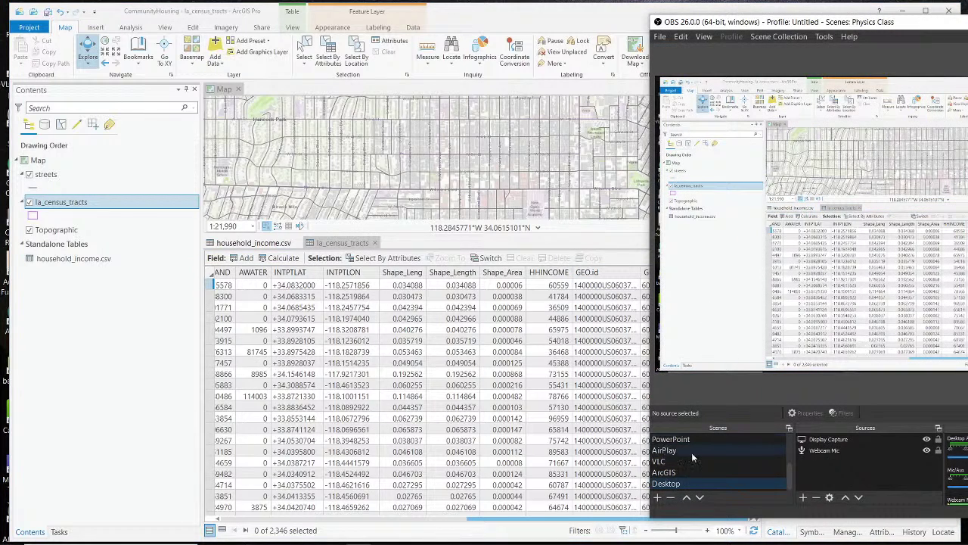
{"action": "scroll", "coordinate": [664, 450], "scroll_direction": "up", "scroll_amount": 3}
{"action": "left_click", "coordinate": [664, 462]}
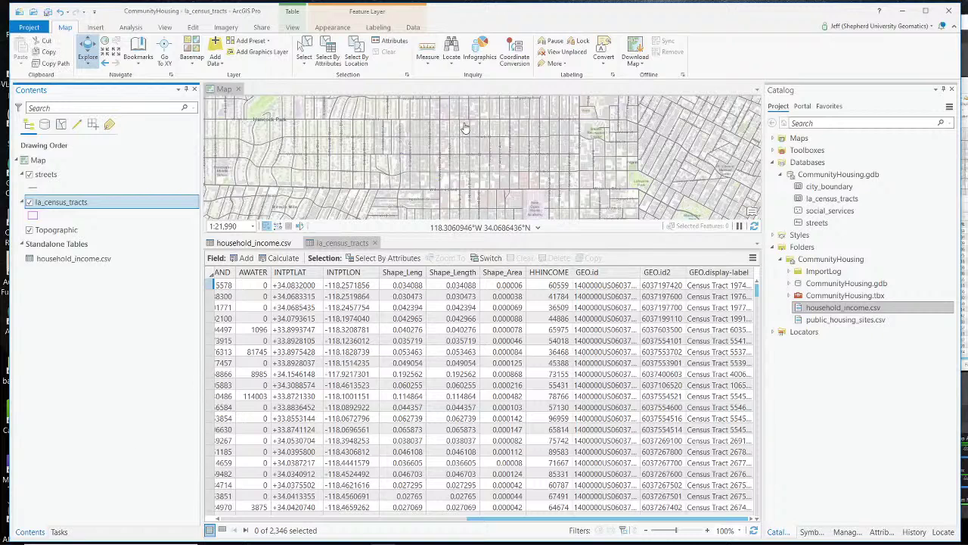
Close the household_income.csv table and open the field definitions of la_census_tracts for editing.
{"action": "left_click", "coordinate": [298, 243]}
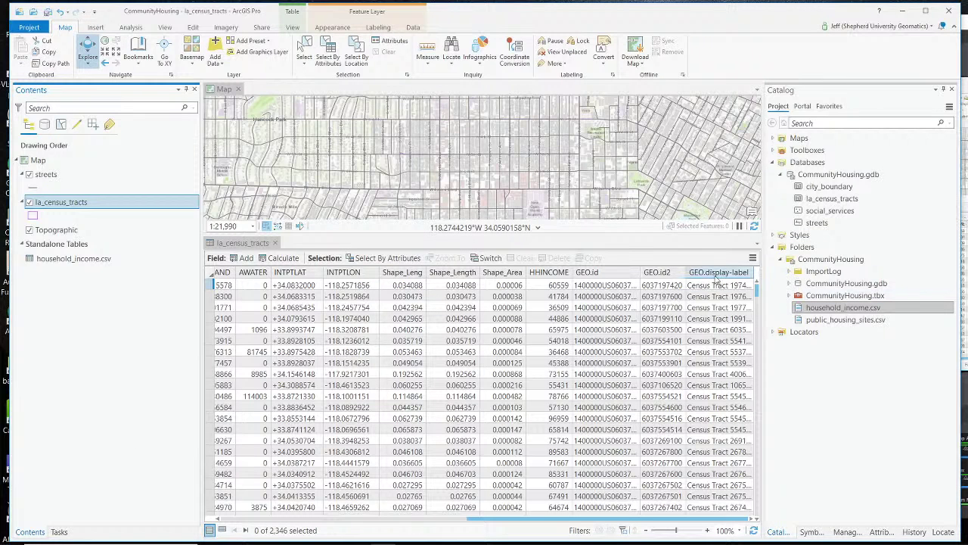
{"action": "left_click", "coordinate": [753, 258]}
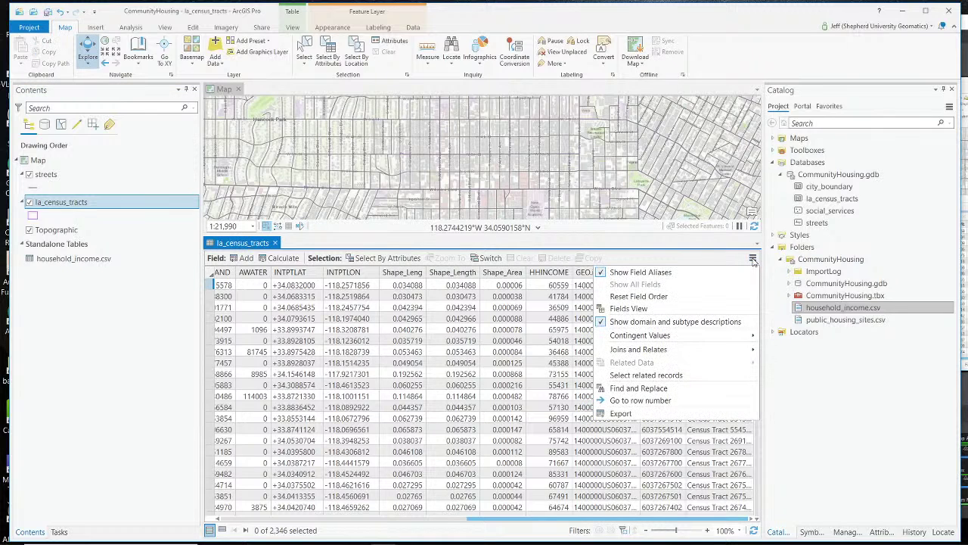
{"action": "left_click", "coordinate": [714, 308]}
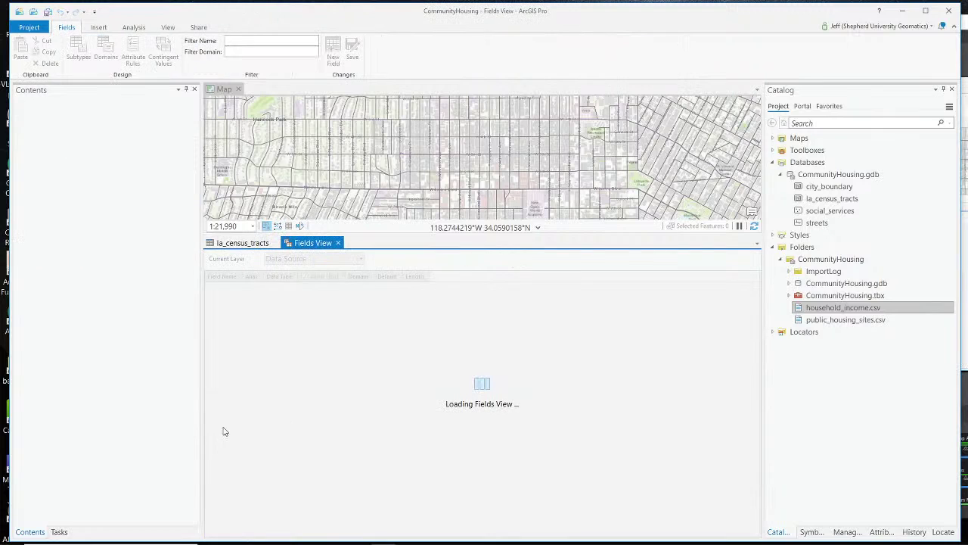
Add a field named AMI with the alias Area Median Income and the data type Double to la_census_tracts.
{"action": "left_click", "coordinate": [241, 529]}
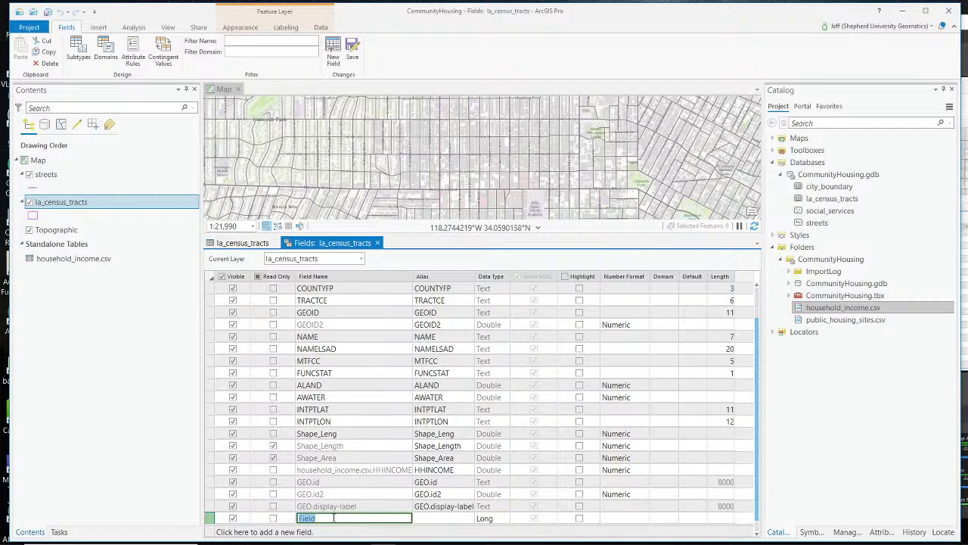
{"action": "type", "text": "AMI"}
{"action": "key", "text": "Tab"}
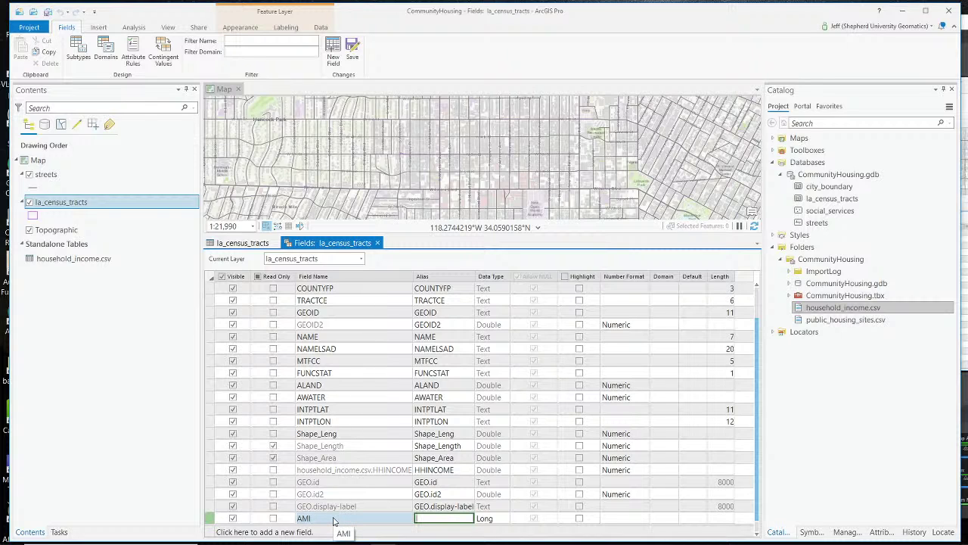
{"action": "type", "text": "Area Median Income"}
{"action": "key", "text": "Tab"}
{"action": "key", "text": "alt+Down"}
{"action": "key", "text": "Down"}
{"action": "key", "text": "Down"}
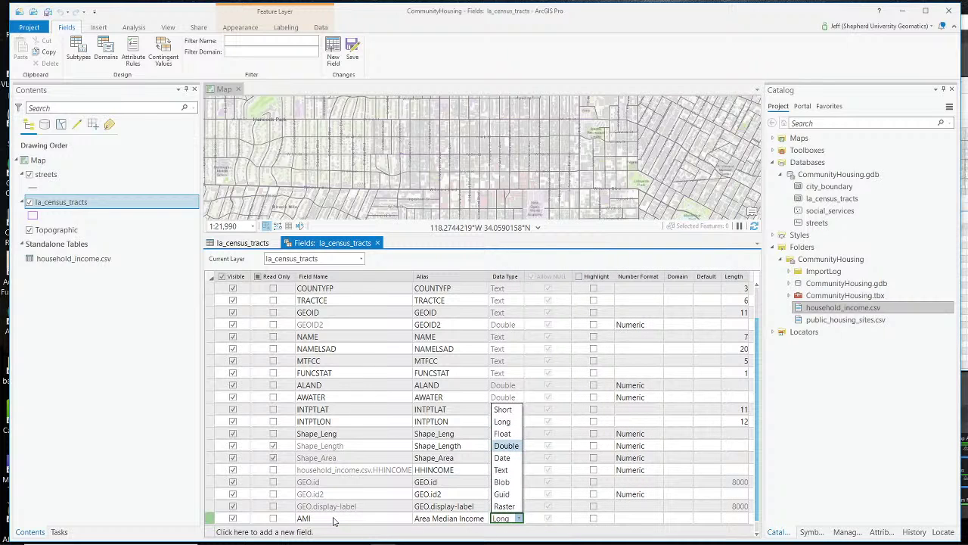
{"action": "left_click", "coordinate": [504, 446]}
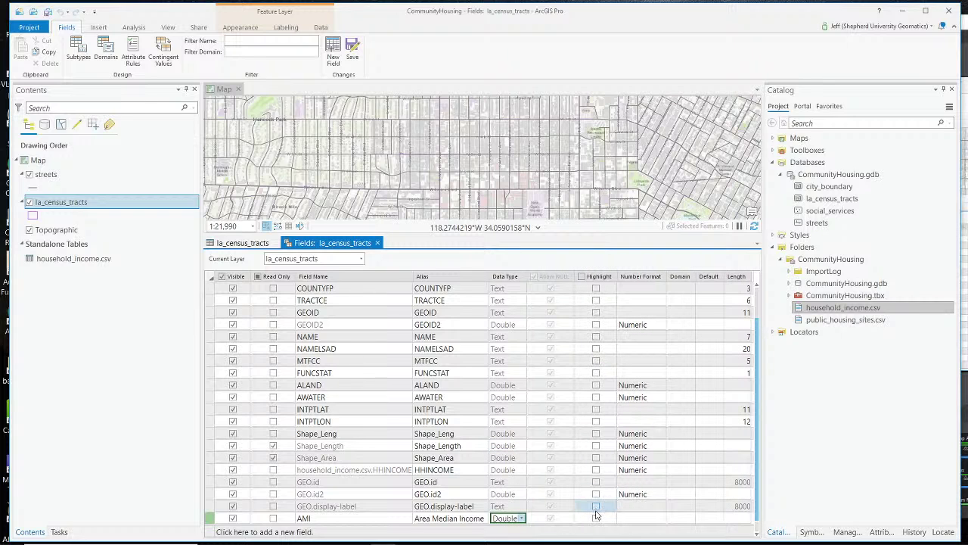
Set the AMI field's number format to Numeric with 2 decimal places, save the field changes and close the field definitions.
{"action": "left_click", "coordinate": [643, 522]}
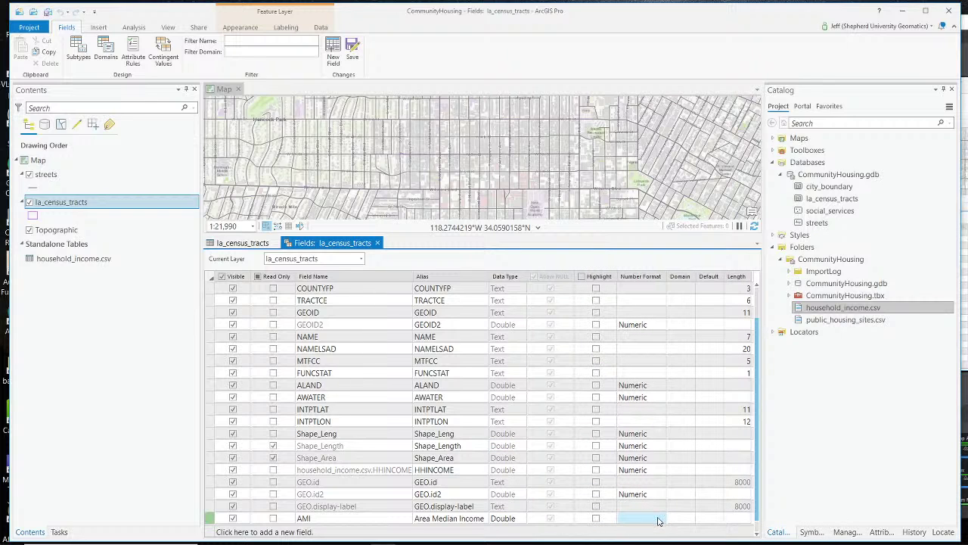
{"action": "left_click", "coordinate": [658, 521]}
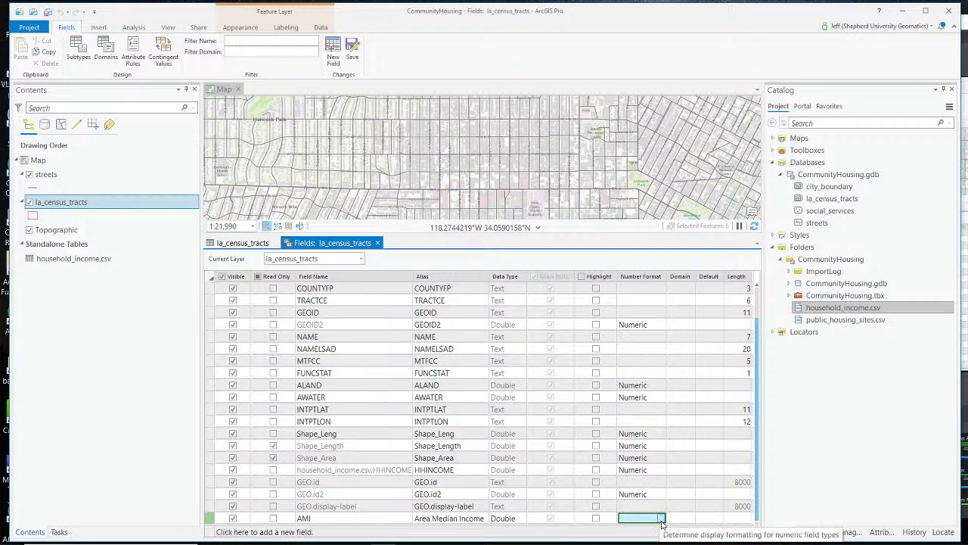
{"action": "left_click", "coordinate": [660, 521]}
{"action": "left_click", "coordinate": [490, 269]}
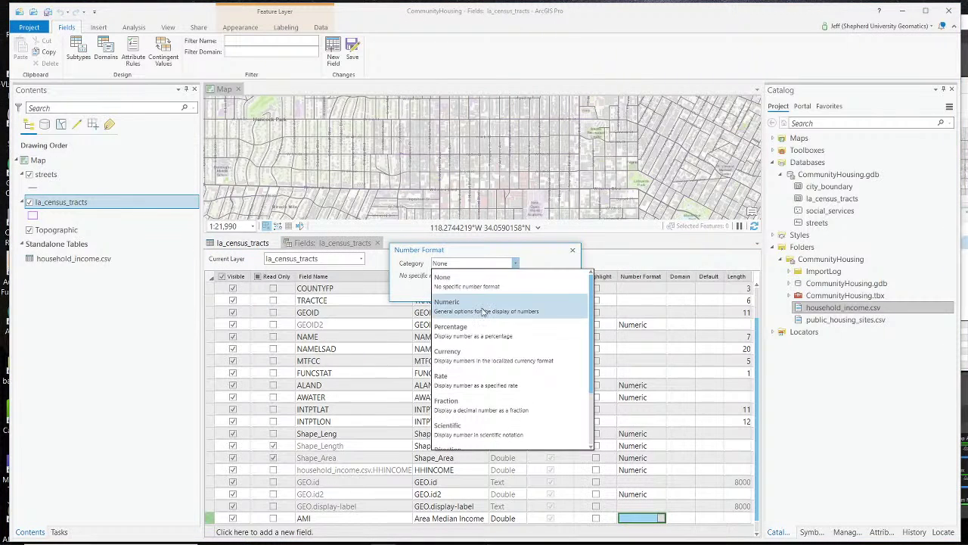
{"action": "left_click", "coordinate": [485, 302]}
{"action": "left_click", "coordinate": [505, 295]}
{"action": "left_click", "coordinate": [505, 296]}
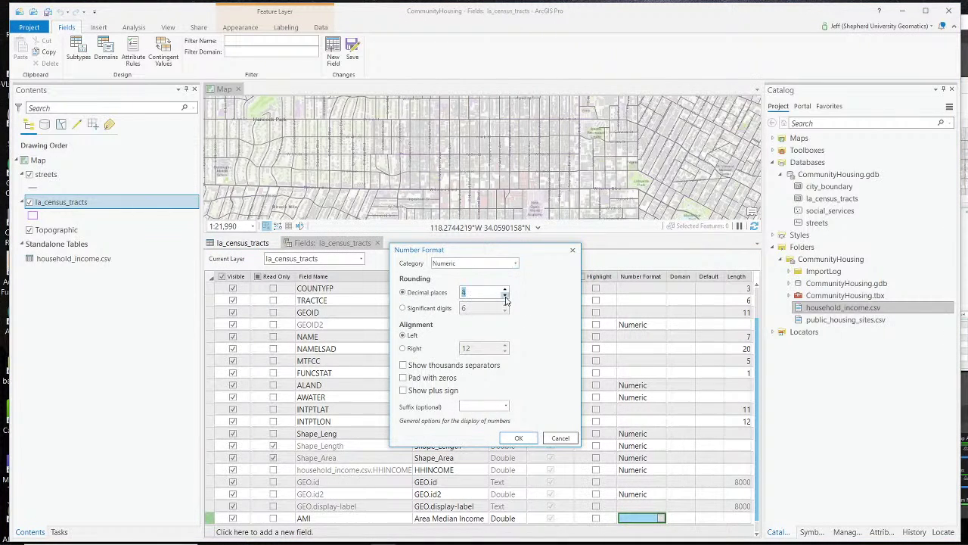
{"action": "left_click", "coordinate": [516, 439]}
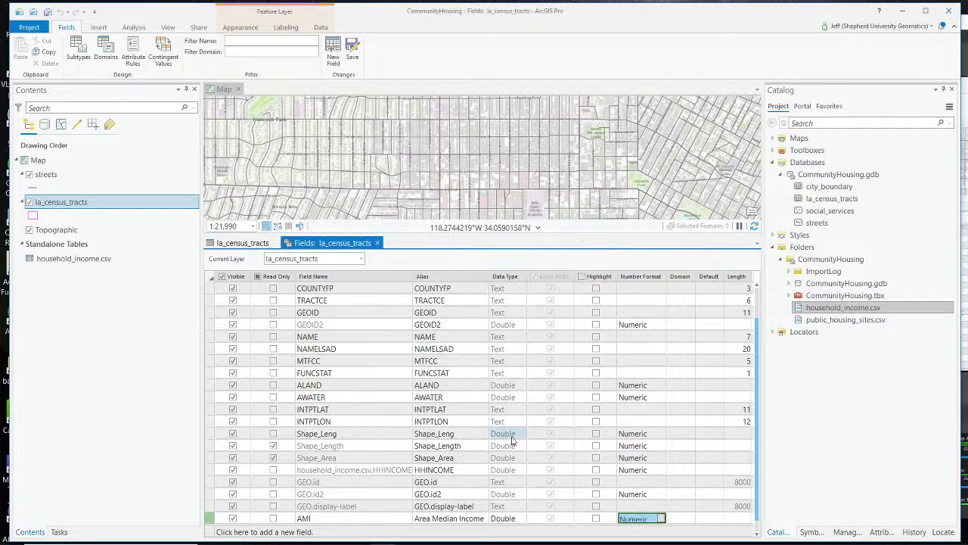
{"action": "left_click", "coordinate": [353, 52]}
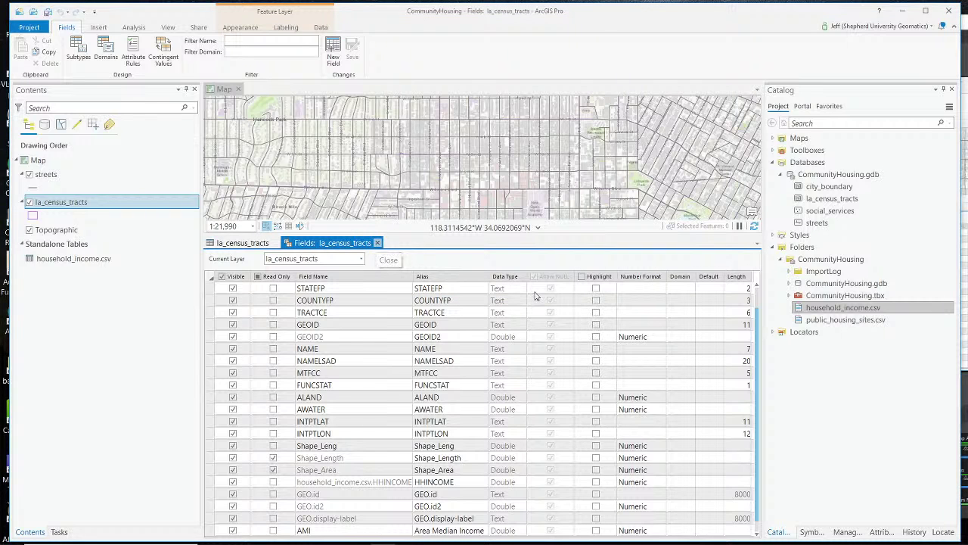
{"action": "left_click", "coordinate": [376, 243]}
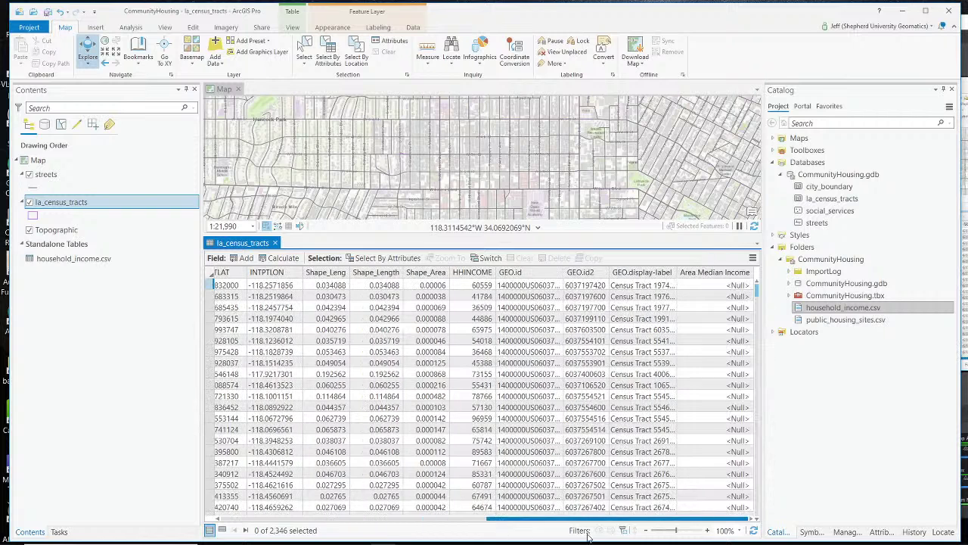
Calculate the Area Median Income field with the Python 3 expression !household_income.csv.HHINCOME! / 56241.
{"action": "left_click_drag", "start_coordinate": [478, 521], "coordinate": [517, 520]}
{"action": "right_click", "coordinate": [699, 273]}
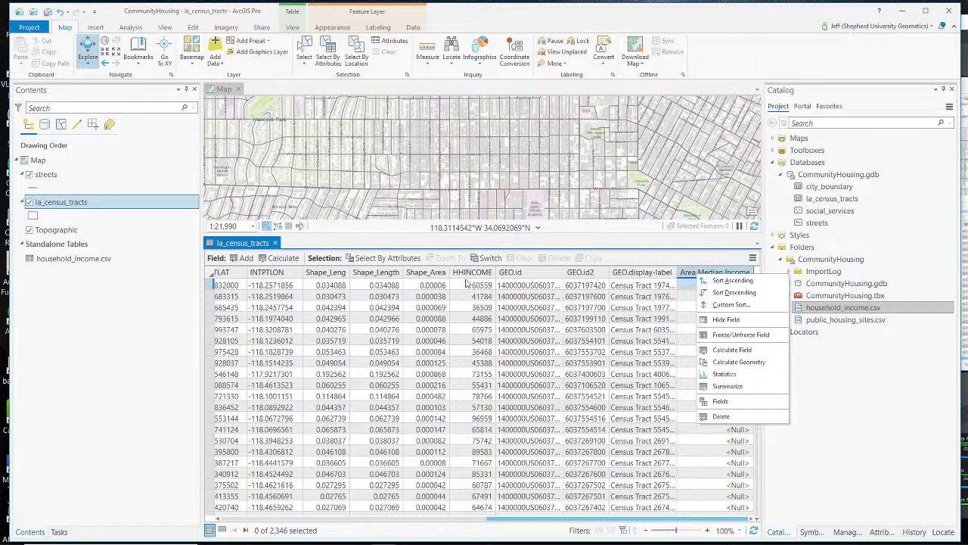
{"action": "left_click", "coordinate": [743, 350]}
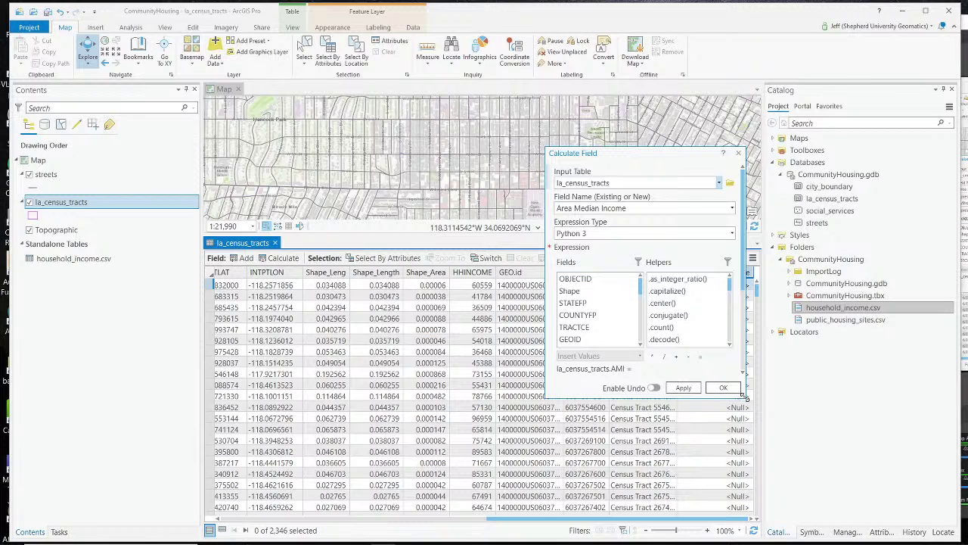
{"action": "left_click_drag", "start_coordinate": [744, 397], "coordinate": [771, 521]}
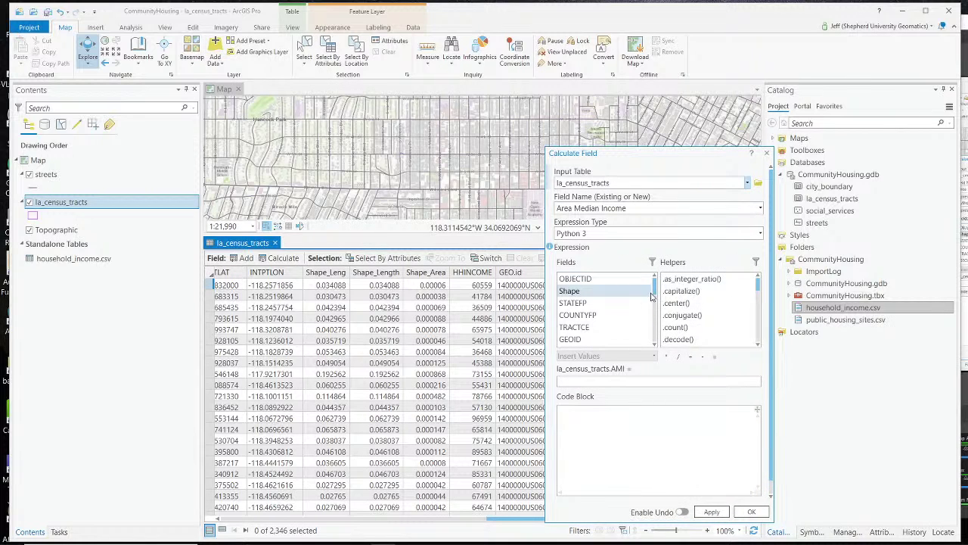
{"action": "scroll", "coordinate": [656, 315], "scroll_direction": "down", "scroll_amount": 2}
{"action": "scroll", "coordinate": [605, 315], "scroll_direction": "up", "scroll_amount": 3}
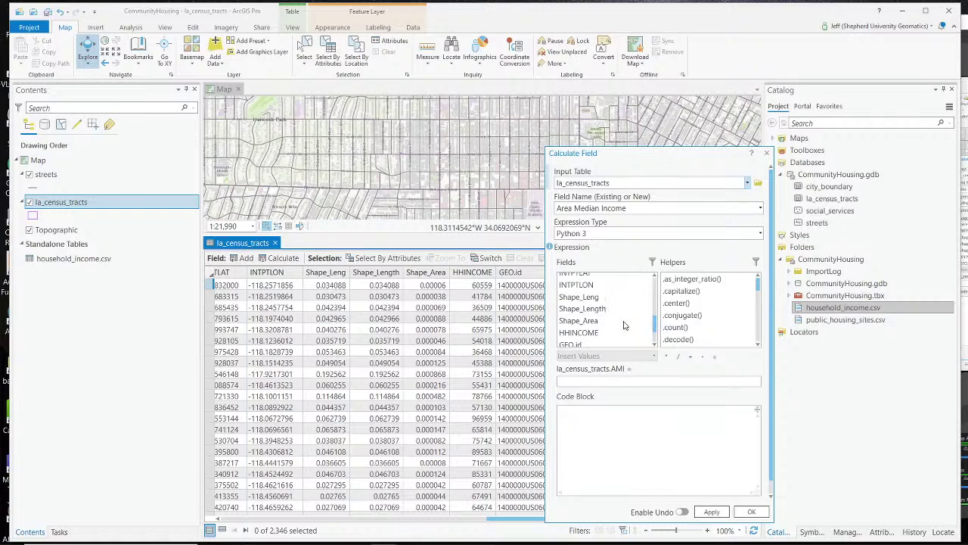
{"action": "double_click", "coordinate": [600, 333]}
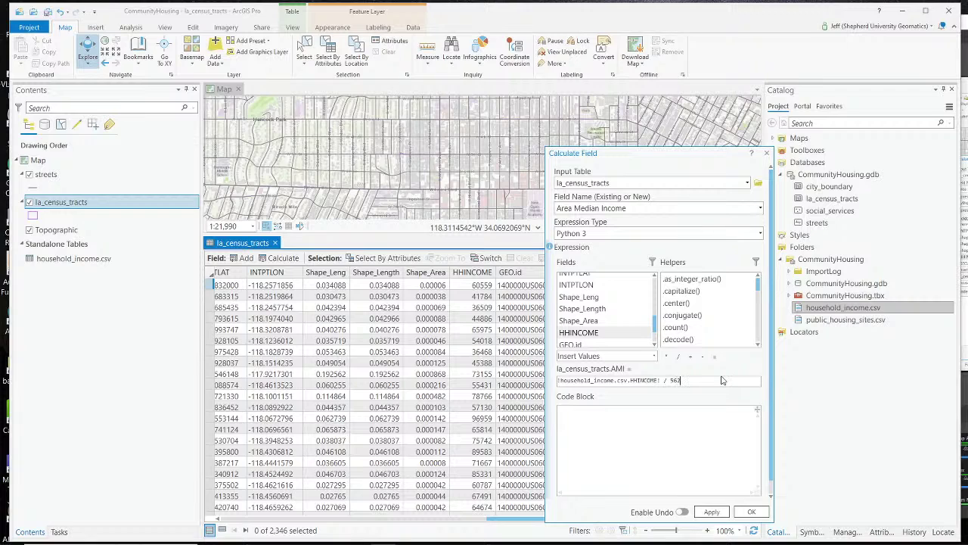
{"action": "type", "text": "41"}
{"action": "left_click", "coordinate": [722, 513]}
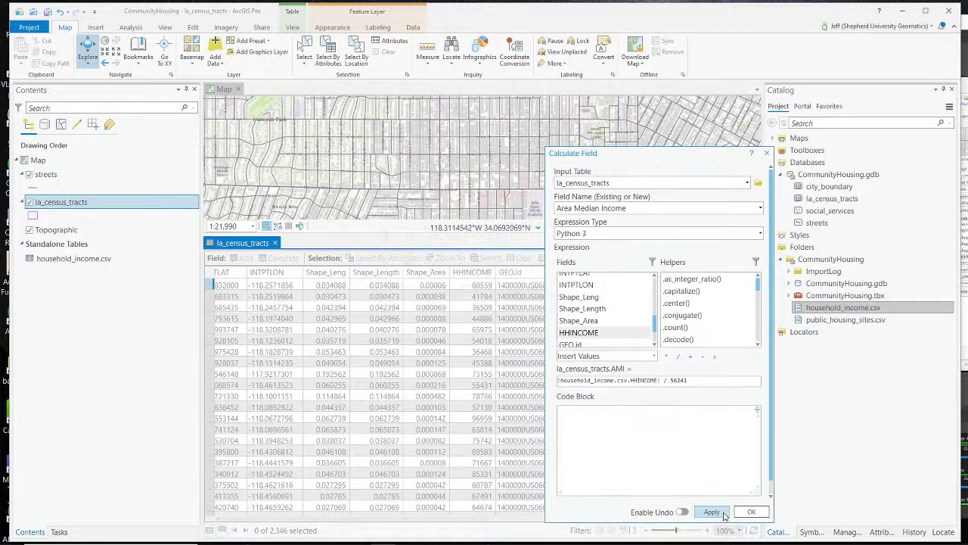
{"action": "left_click", "coordinate": [766, 154]}
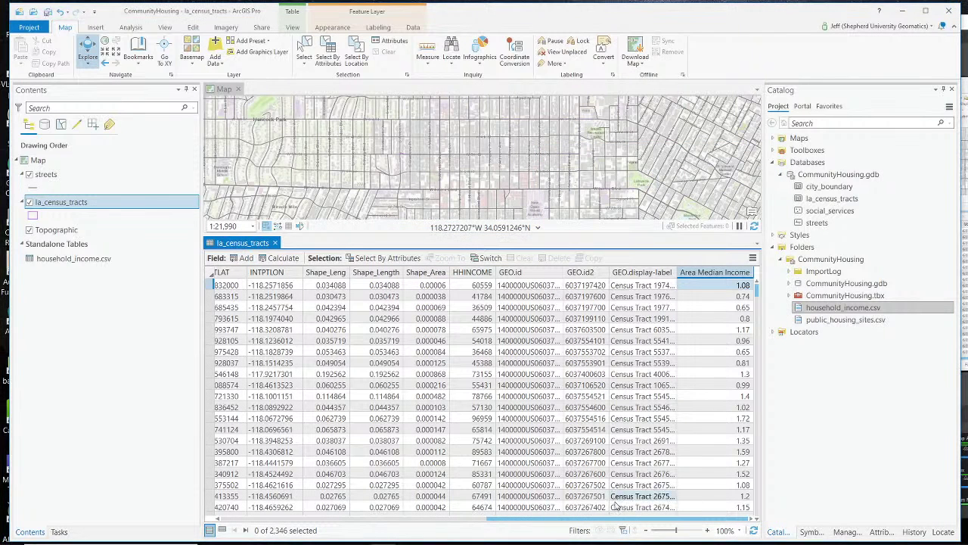
{"action": "left_click", "coordinate": [739, 285]}
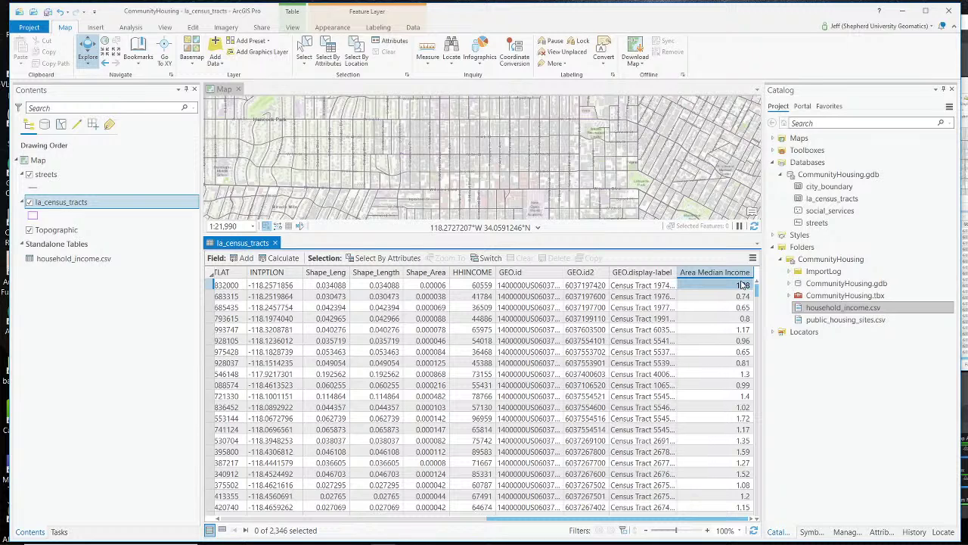
{"action": "key", "text": "alt+Tab"}
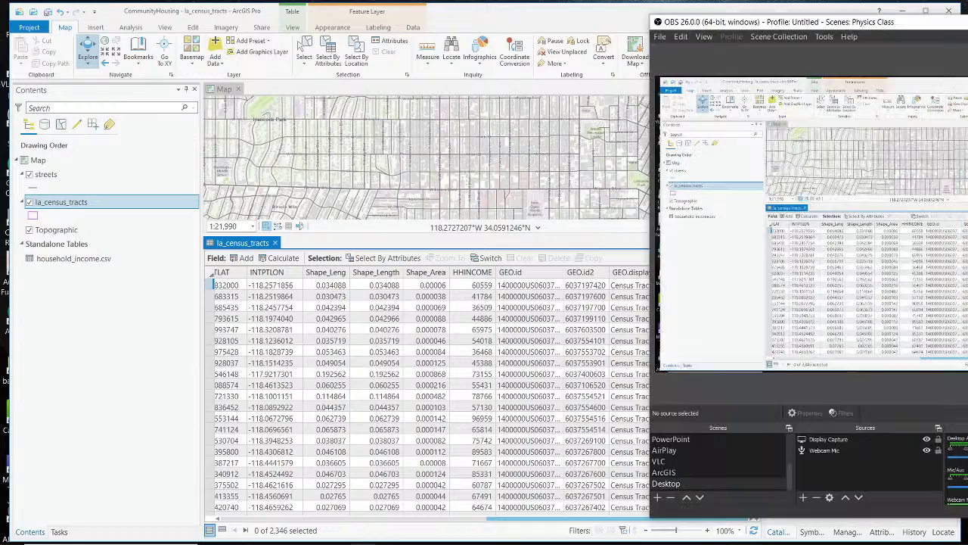
{"action": "scroll", "coordinate": [743, 448], "scroll_direction": "down", "scroll_amount": 2}
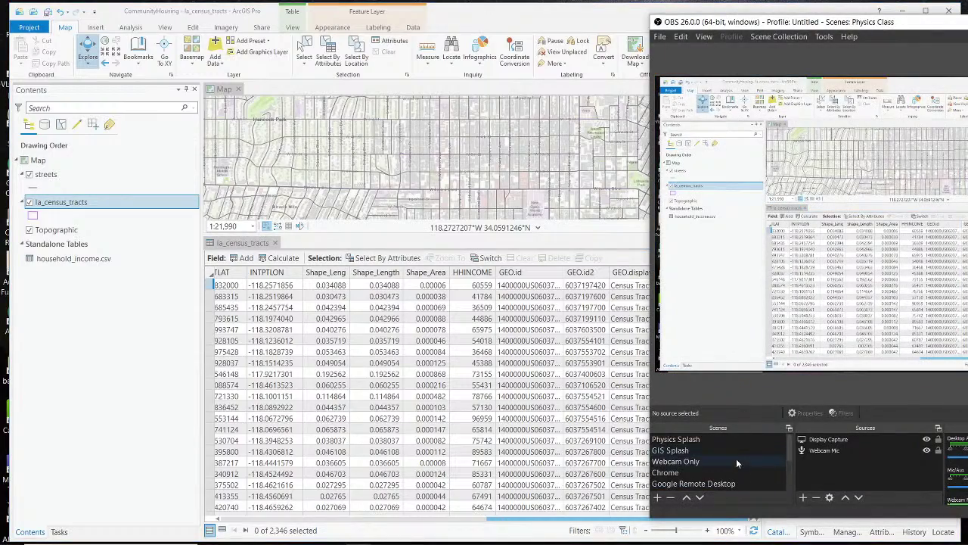
{"action": "left_click", "coordinate": [736, 458]}
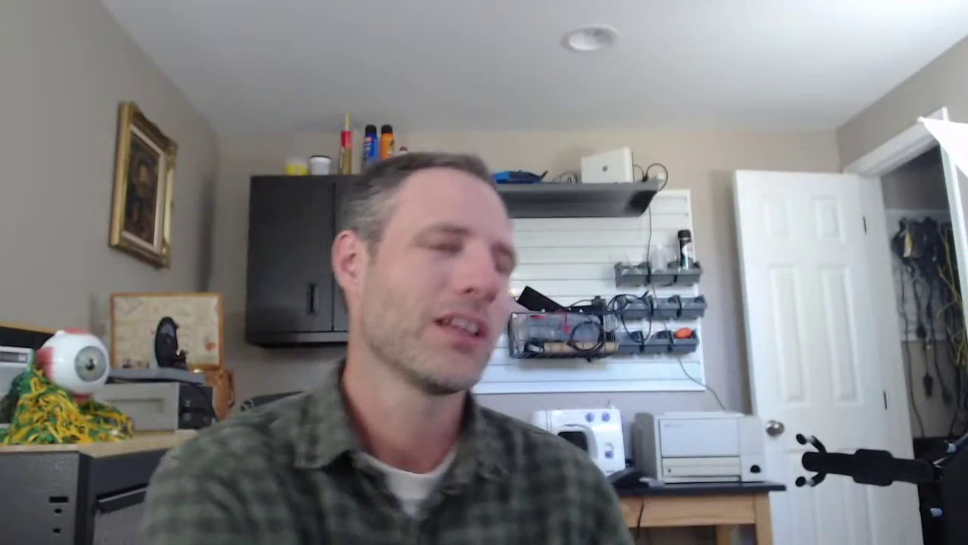
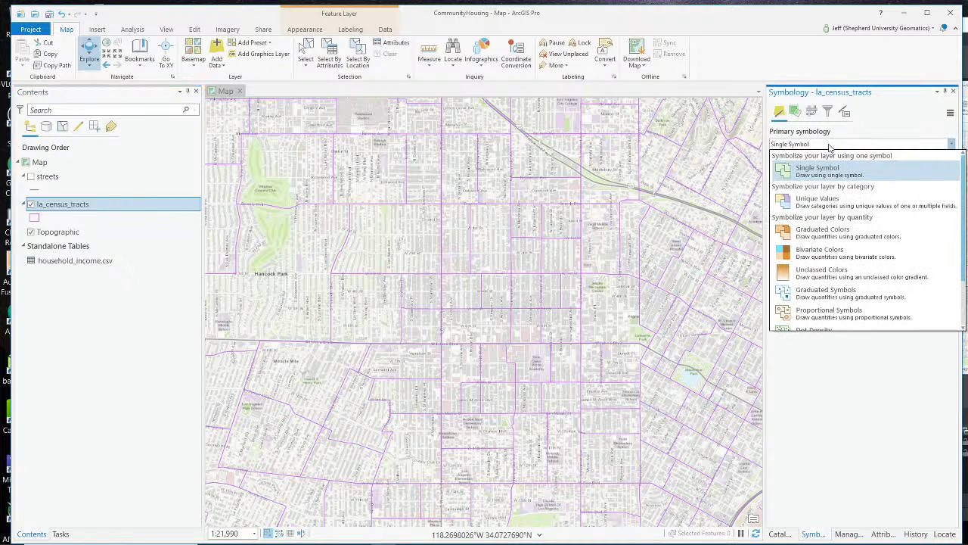
Symbolize la_census_tracts with Graduated Colors, using the stepped color scheme from cream through orange to dark red.
{"action": "left_click", "coordinate": [848, 242]}
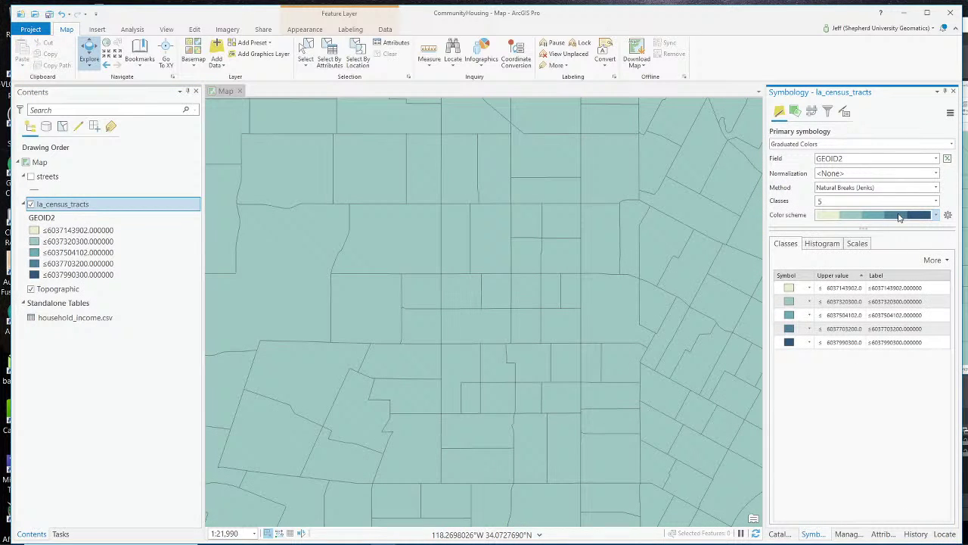
{"action": "left_click", "coordinate": [900, 217]}
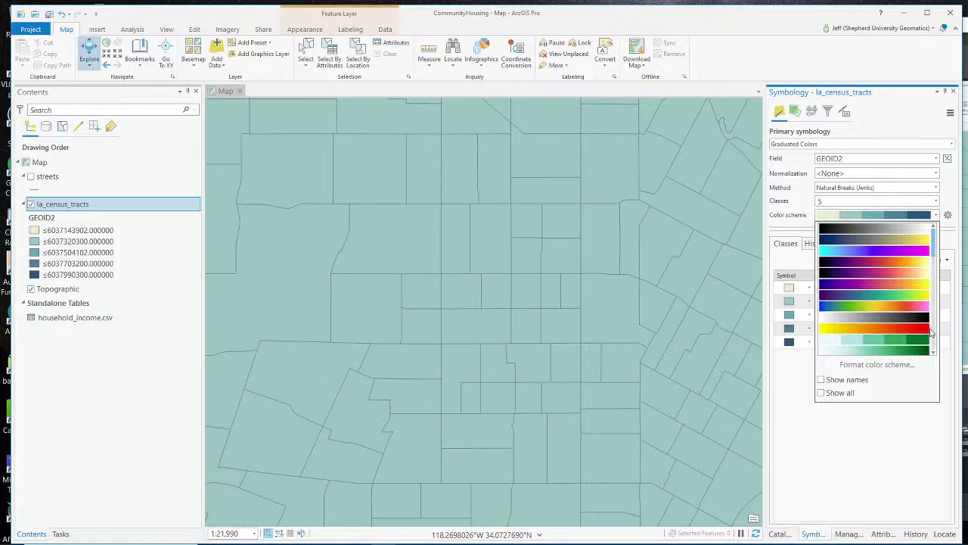
{"action": "left_click_drag", "start_coordinate": [934, 255], "coordinate": [936, 306]}
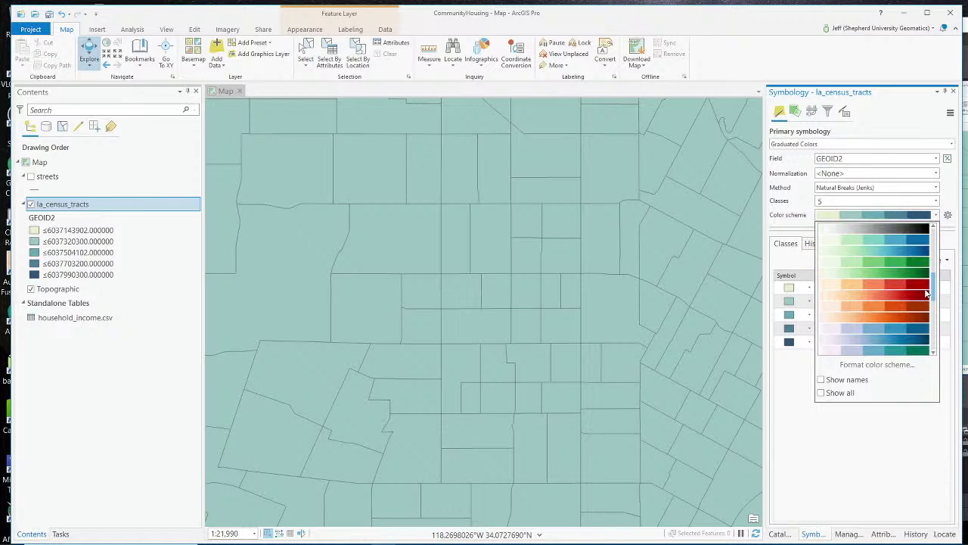
{"action": "left_click", "coordinate": [919, 292]}
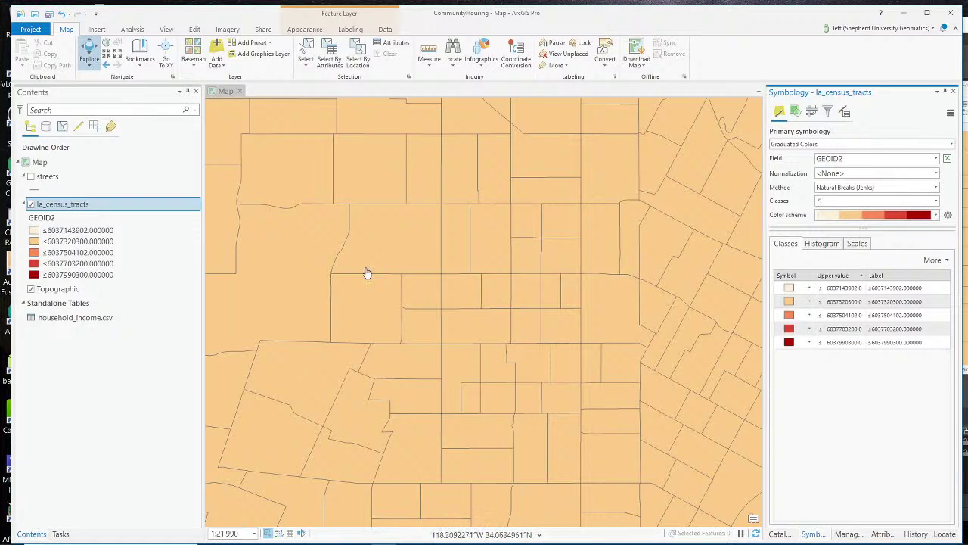
Base the graduated colors of la_census_tracts on the Area Median Income field.
{"action": "right_click", "coordinate": [65, 206]}
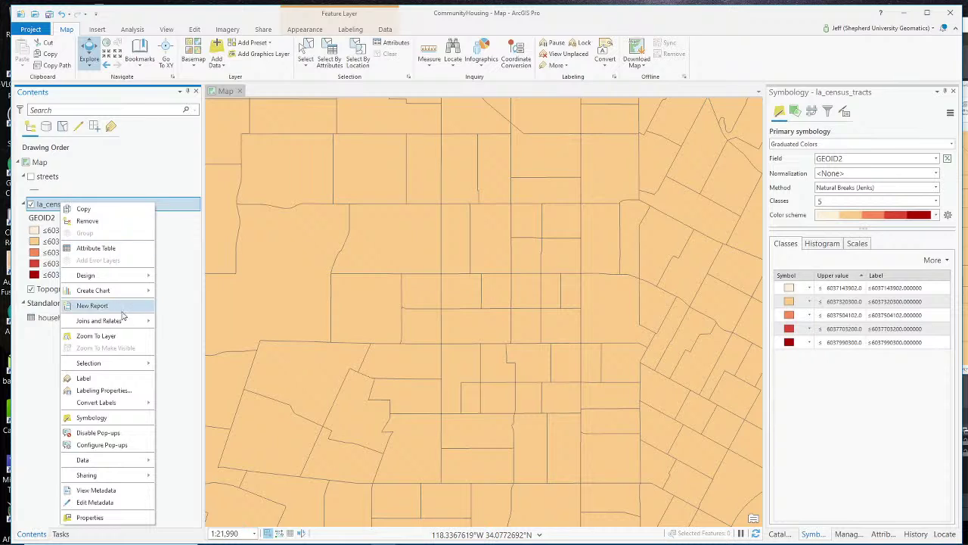
{"action": "left_click", "coordinate": [123, 336]}
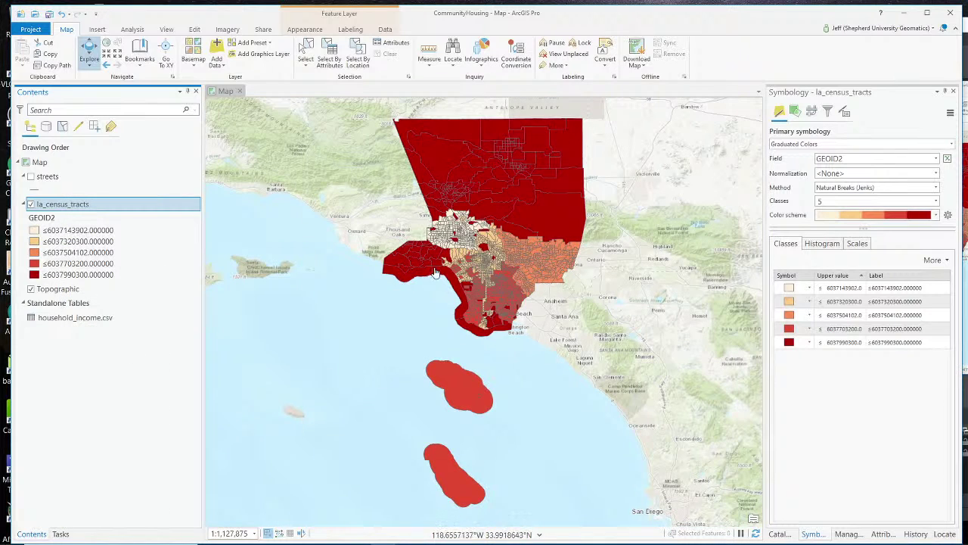
{"action": "scroll", "coordinate": [451, 262], "scroll_direction": "up", "scroll_amount": 3}
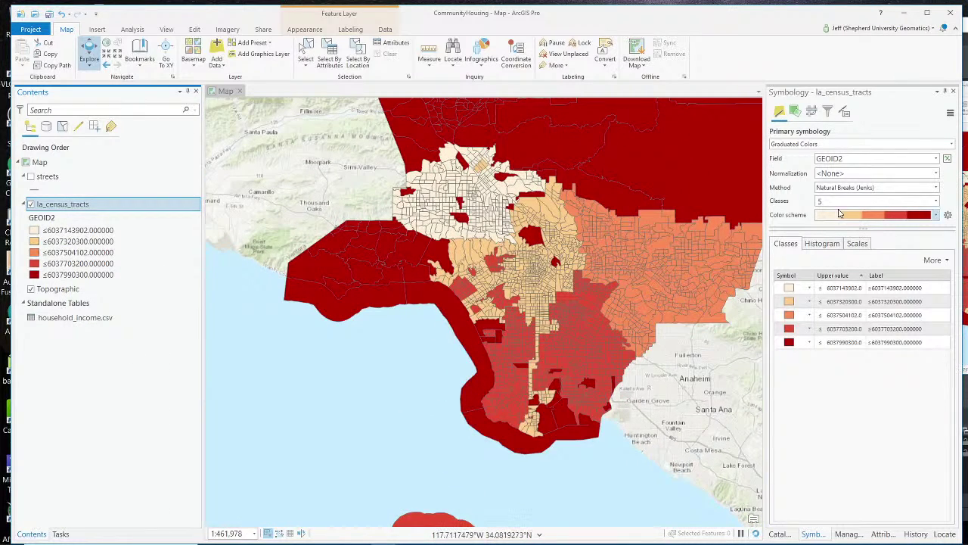
{"action": "left_click", "coordinate": [936, 159]}
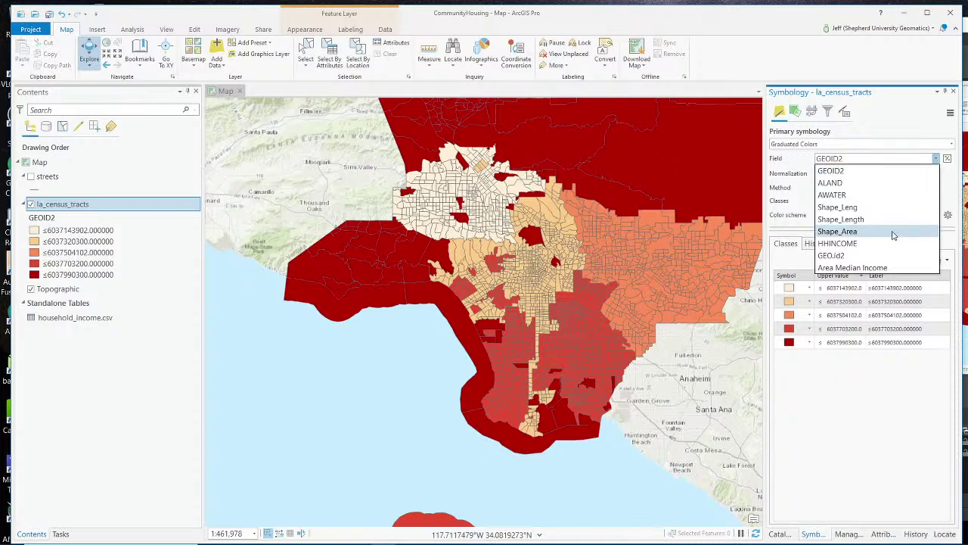
{"action": "left_click", "coordinate": [889, 268]}
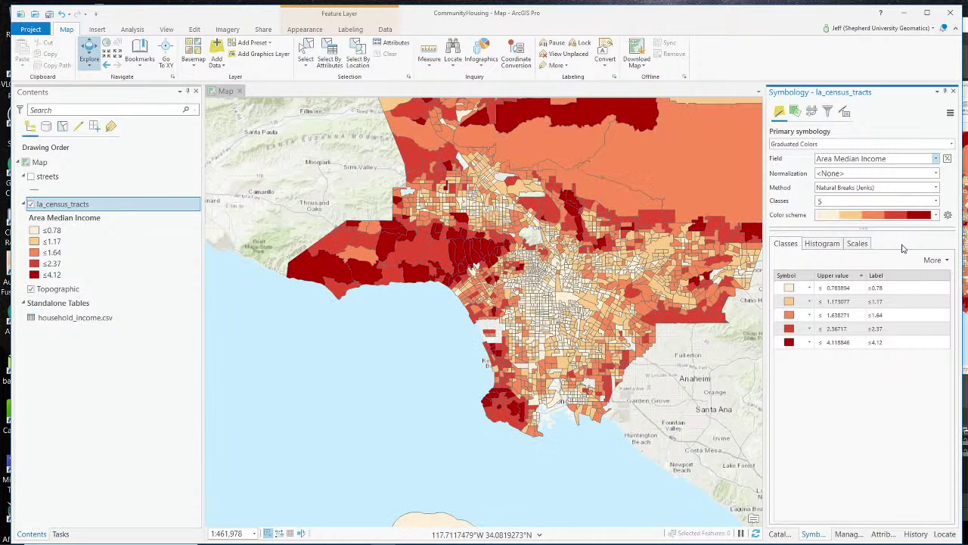
Set the classification method of la_census_tracts to Manual Interval and reverse the symbol order of the classes.
{"action": "scroll", "coordinate": [726, 189], "scroll_direction": "down", "scroll_amount": 1}
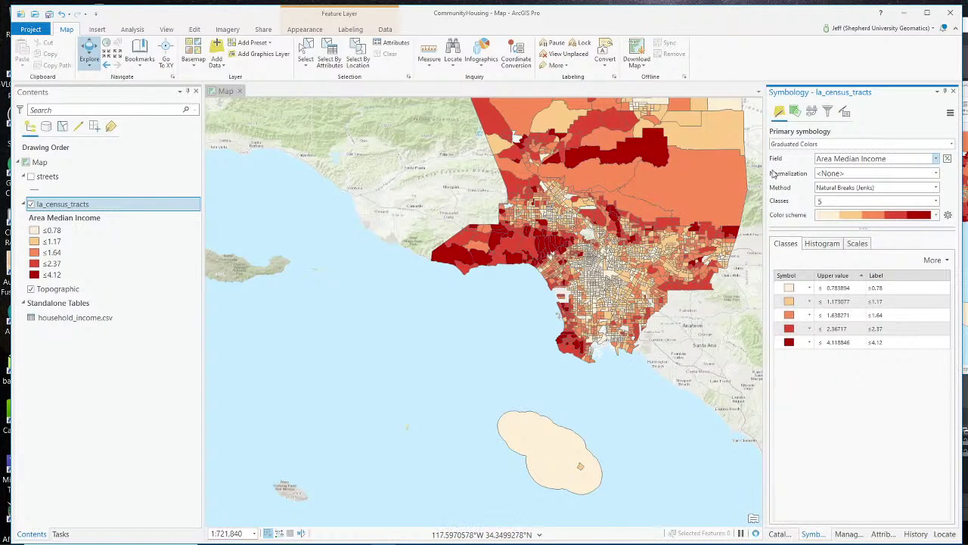
{"action": "left_click_drag", "start_coordinate": [534, 214], "coordinate": [431, 318]}
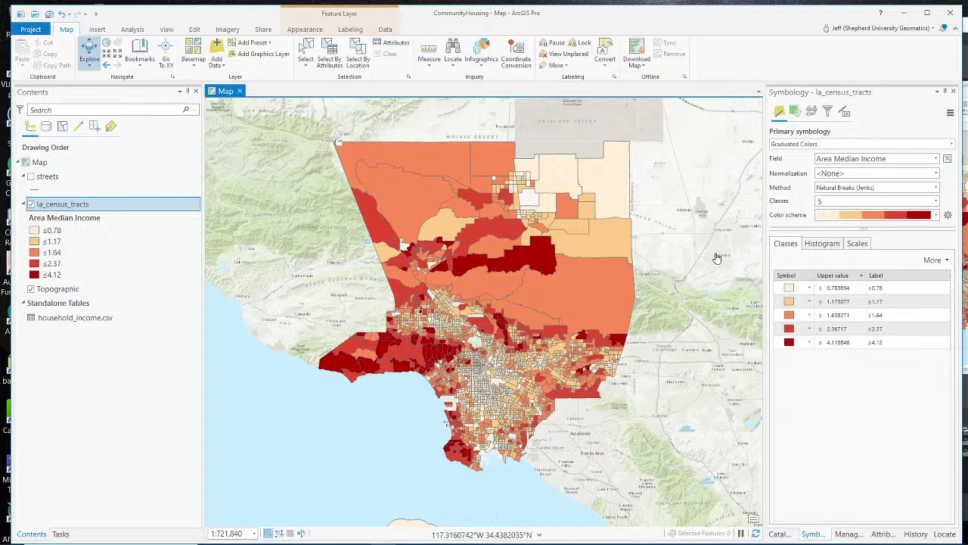
{"action": "left_click", "coordinate": [841, 189]}
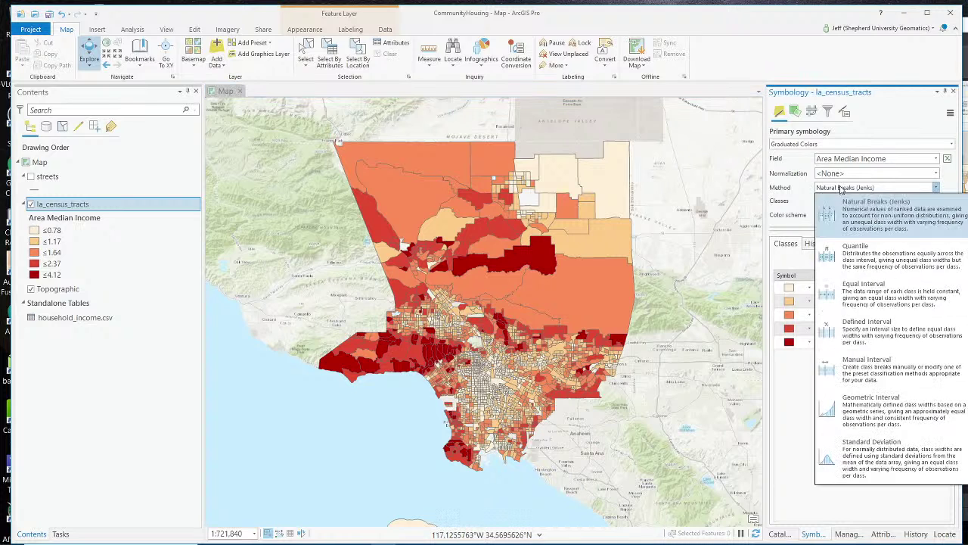
{"action": "left_click", "coordinate": [868, 372]}
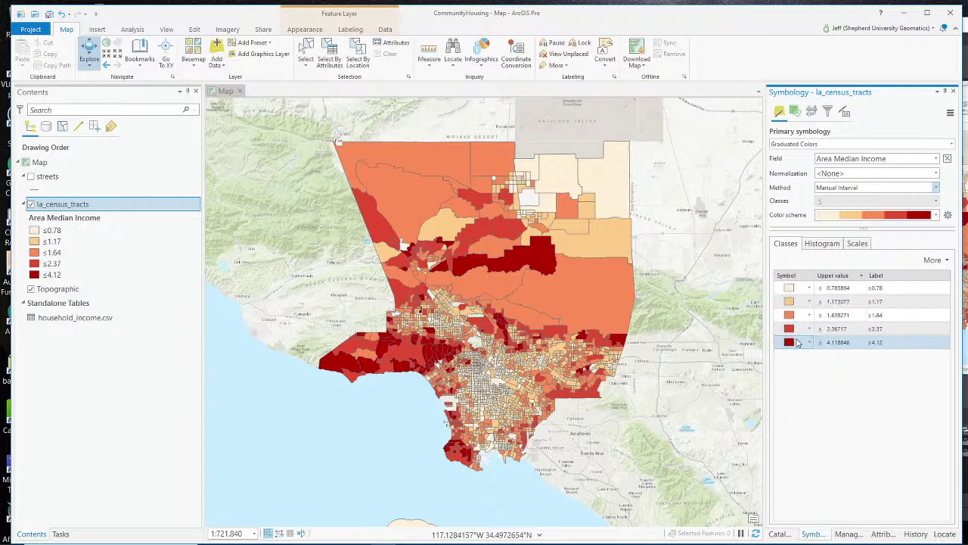
{"action": "left_click", "coordinate": [949, 260]}
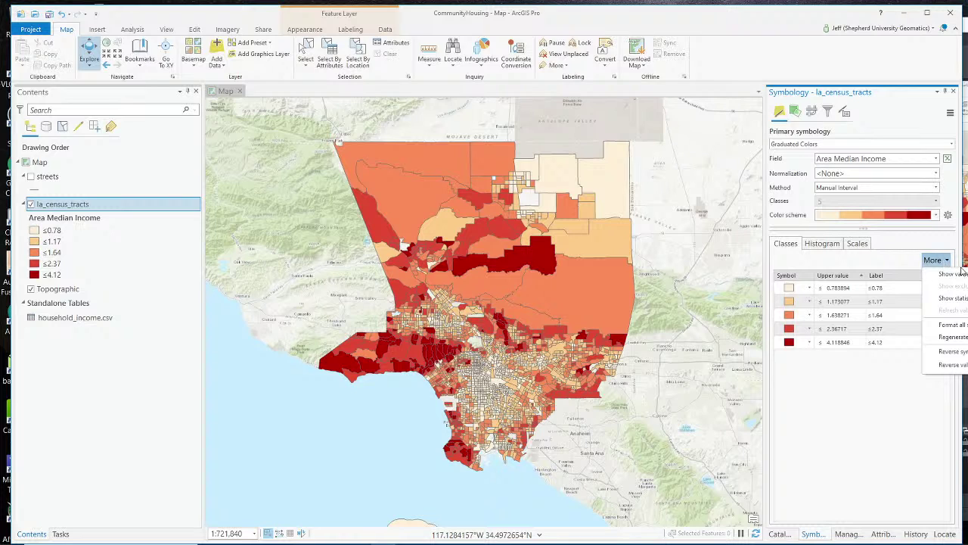
{"action": "left_click", "coordinate": [950, 352]}
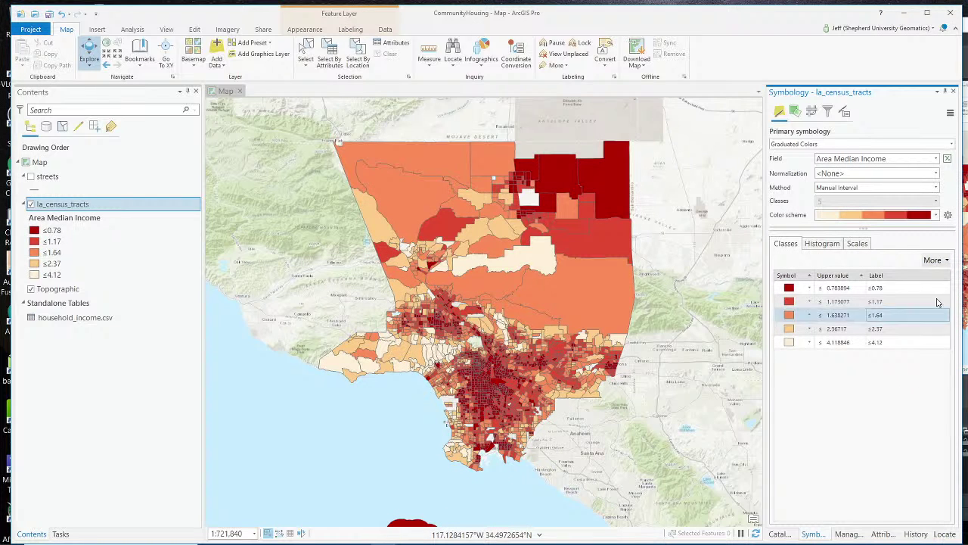
Format all class symbols of la_census_tracts with a light pinkish-tan outline color, apply it and return to the primary symbology.
{"action": "left_click", "coordinate": [938, 260]}
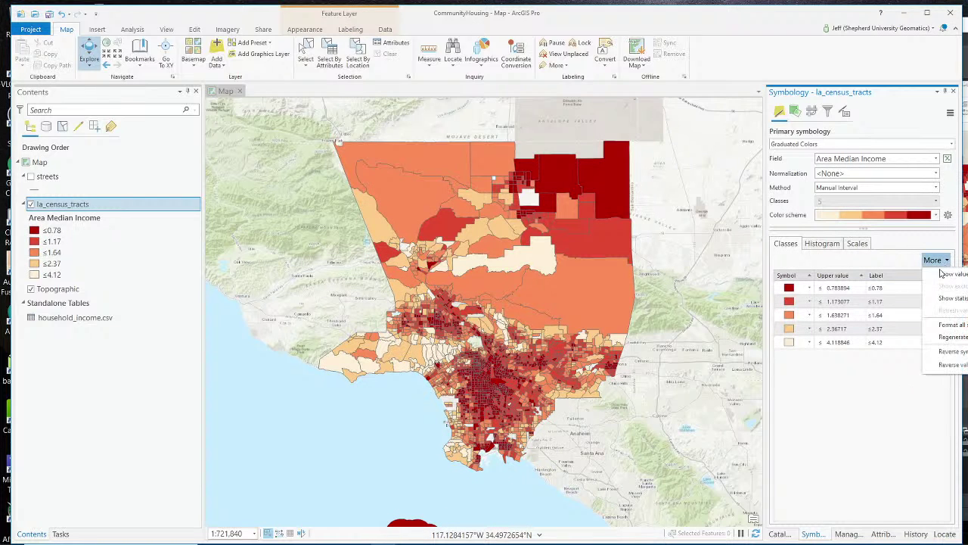
{"action": "left_click", "coordinate": [951, 324]}
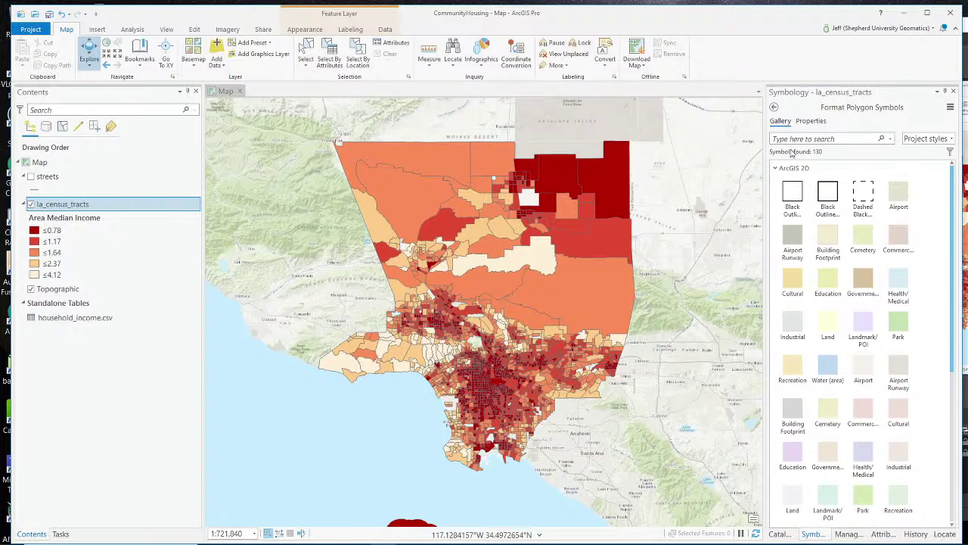
{"action": "left_click", "coordinate": [815, 123]}
{"action": "left_click", "coordinate": [952, 186]}
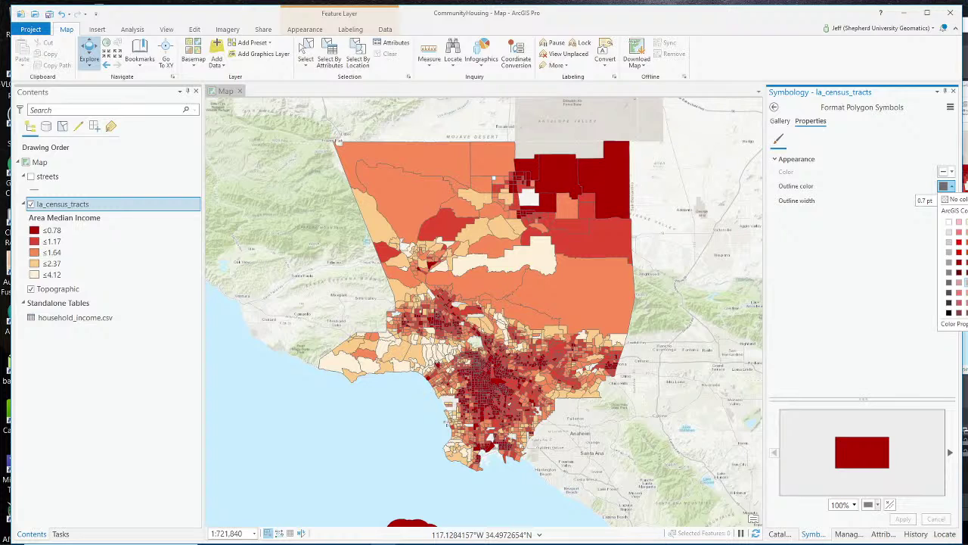
{"action": "left_click", "coordinate": [965, 281]}
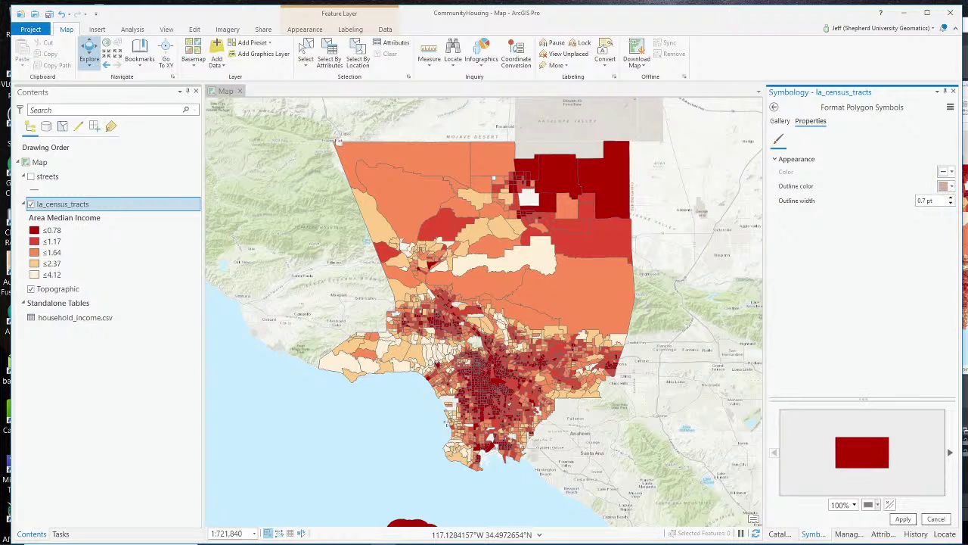
{"action": "left_click", "coordinate": [903, 519]}
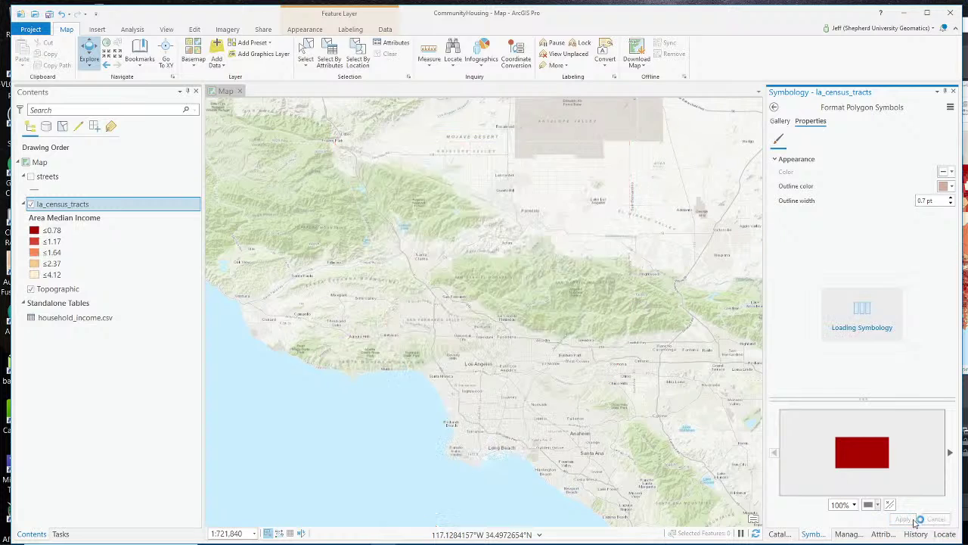
{"action": "left_click", "coordinate": [780, 121]}
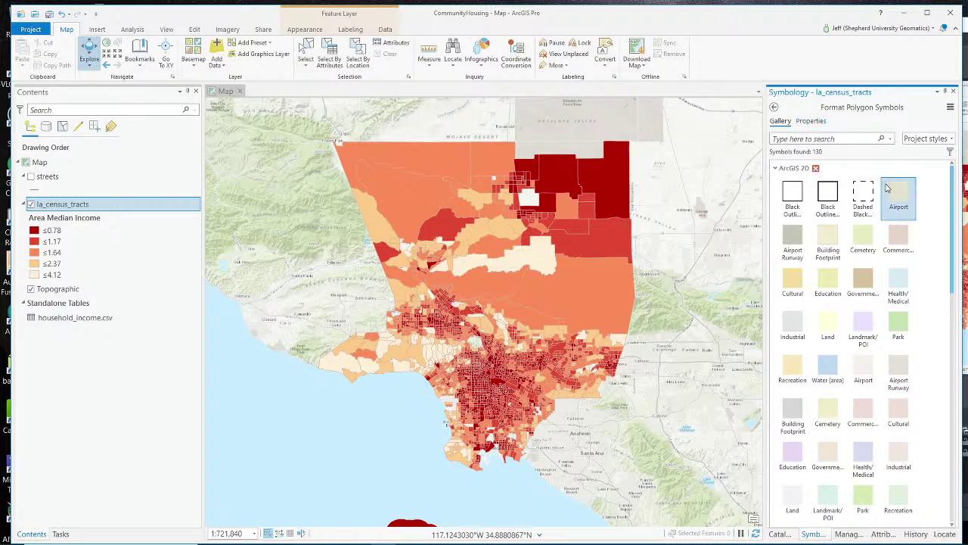
{"action": "left_click", "coordinate": [773, 108]}
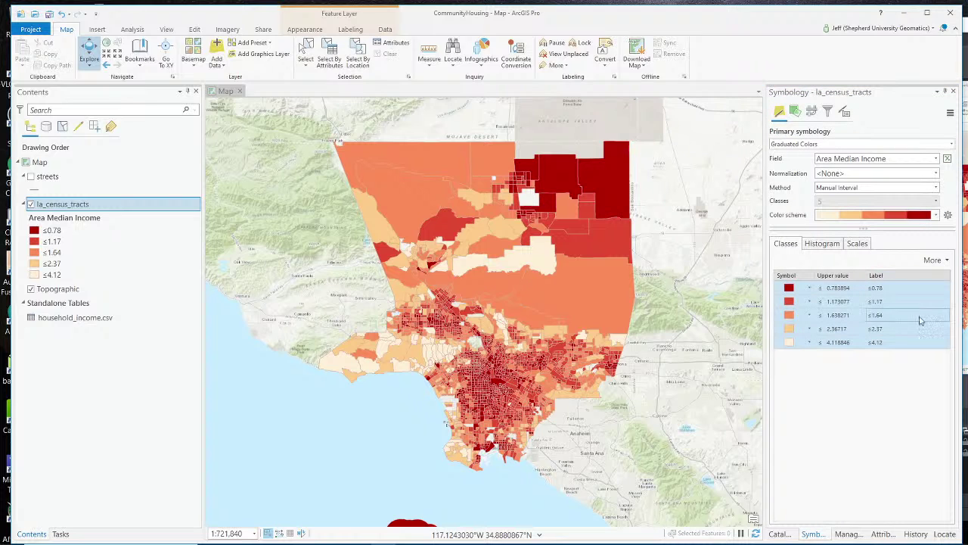
Set the upper value of the lowest Area Median Income class to 50.
{"action": "double_click", "coordinate": [838, 289]}
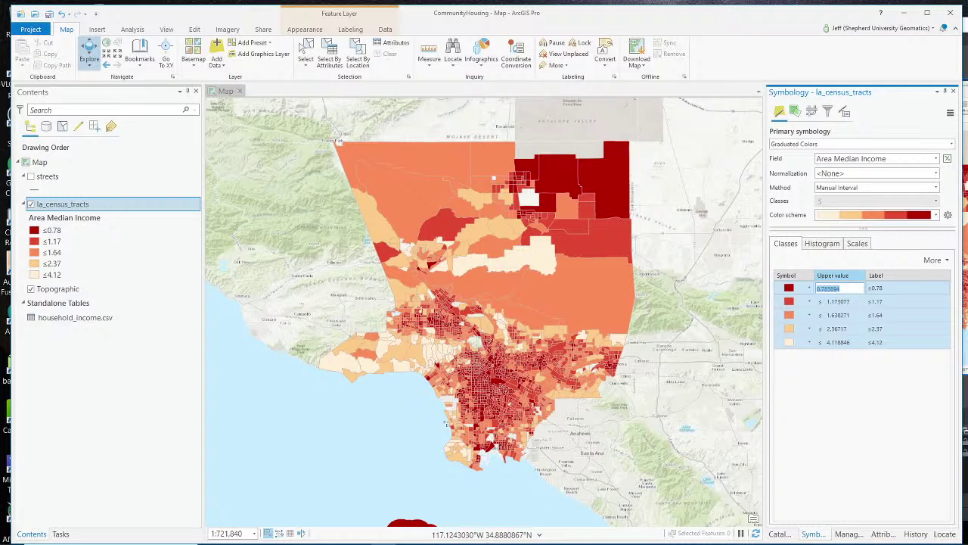
{"action": "type", "text": "50"}
{"action": "key", "text": "Return"}
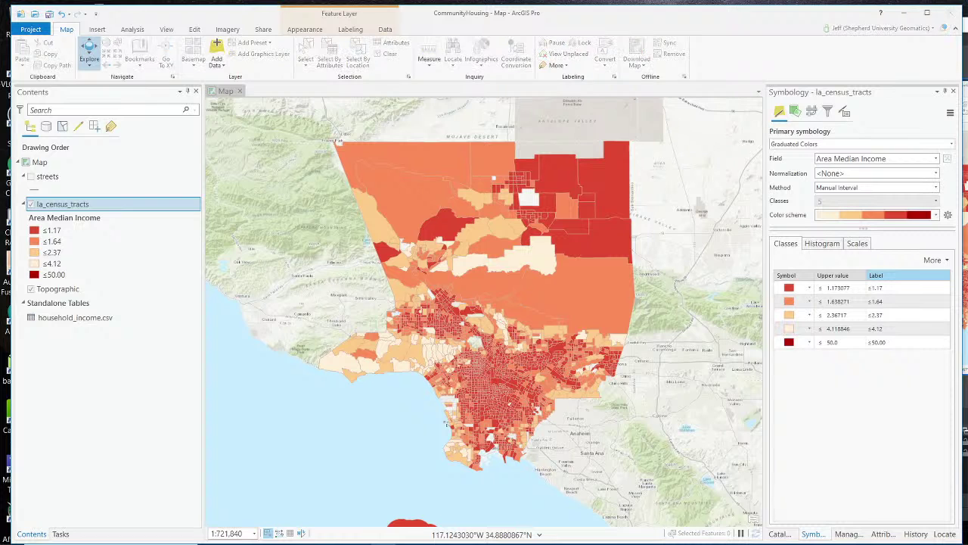
Change the upper value of the dark red 50.0 class to 0.5.
{"action": "left_click", "coordinate": [835, 290]}
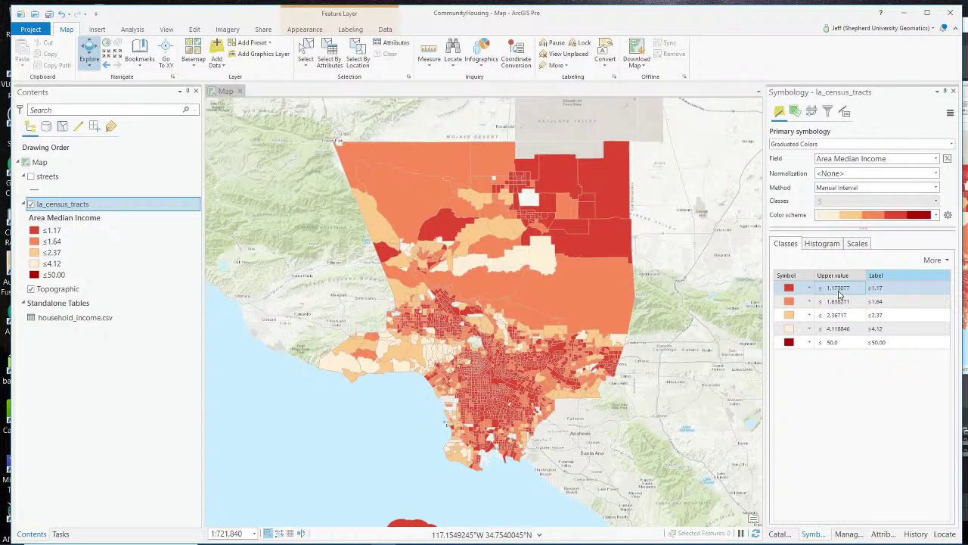
{"action": "left_click", "coordinate": [837, 343]}
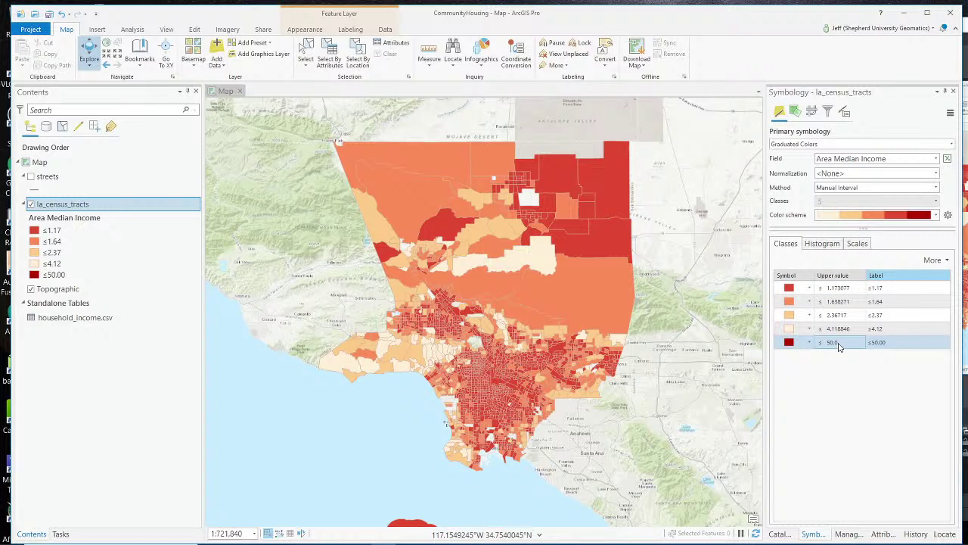
{"action": "left_click", "coordinate": [836, 343]}
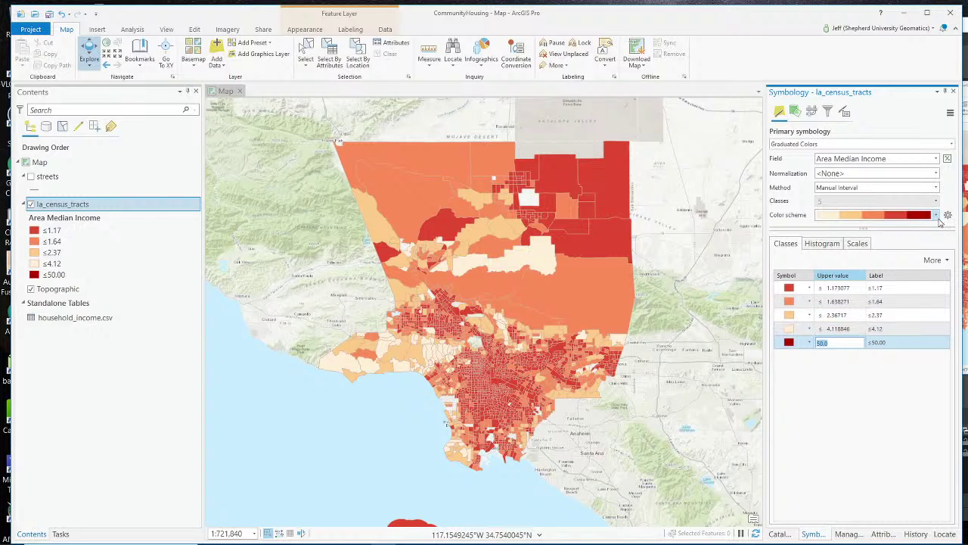
{"action": "left_click", "coordinate": [841, 343]}
{"action": "type", "text": "0.5"}
{"action": "key", "text": "Return"}
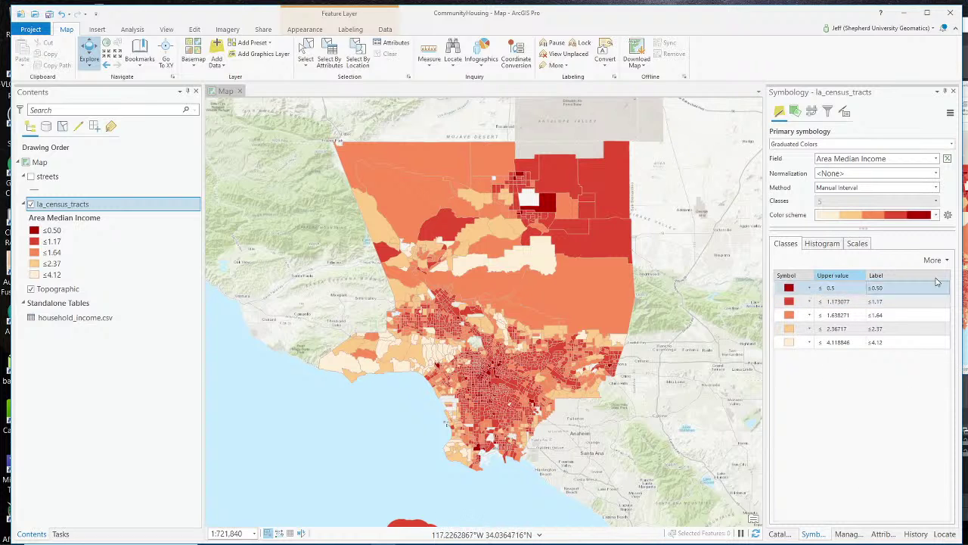
{"action": "left_click", "coordinate": [924, 300]}
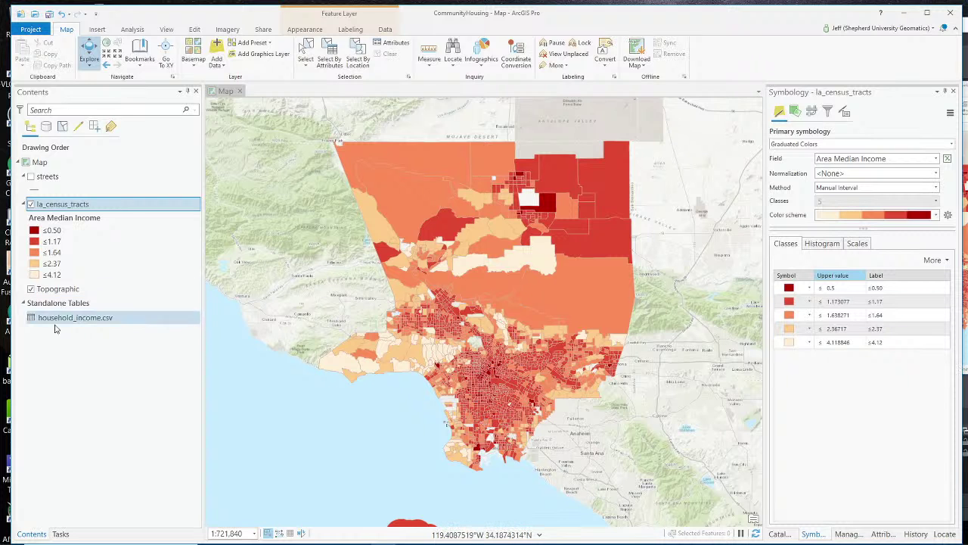
Open the attribute table of la_census_tracts at the Area Median Income field.
{"action": "right_click", "coordinate": [57, 205]}
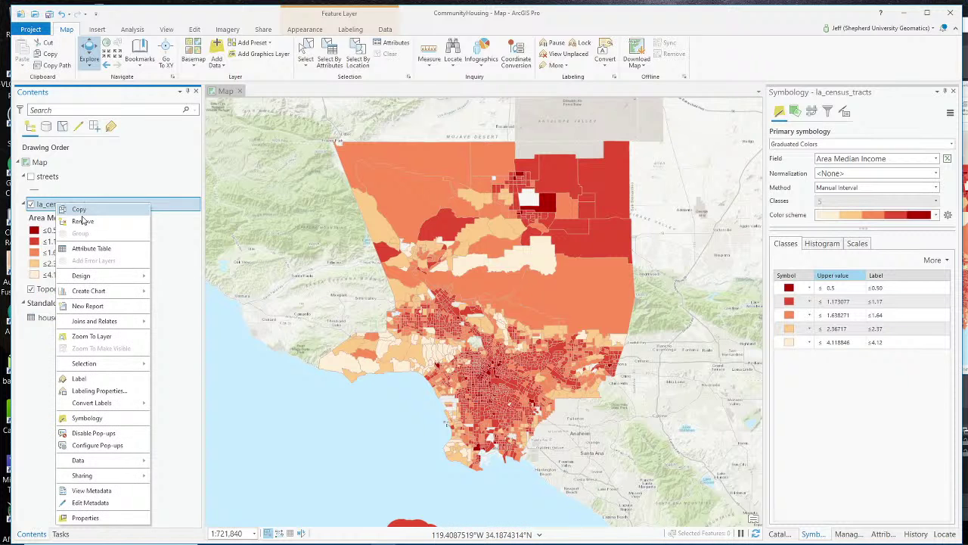
{"action": "left_click", "coordinate": [109, 249]}
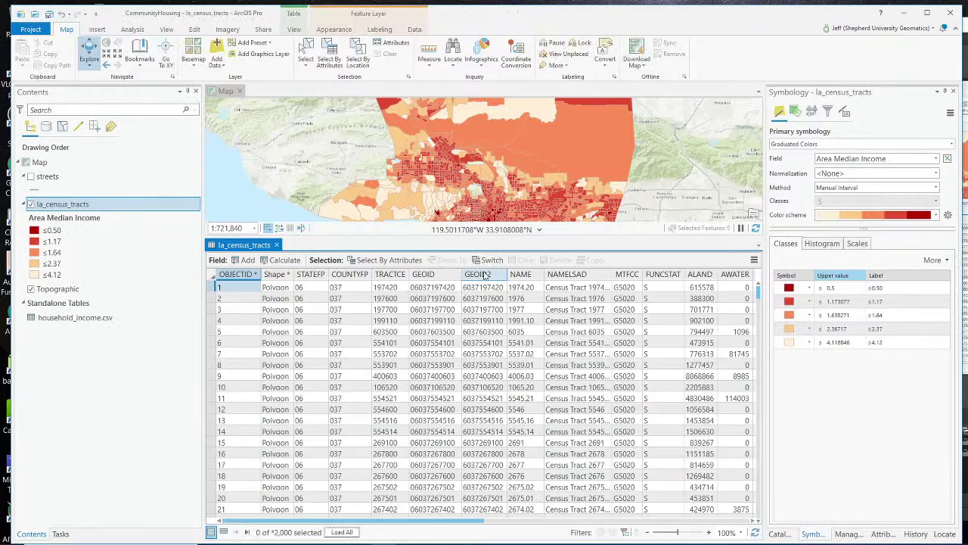
{"action": "left_click_drag", "start_coordinate": [471, 520], "coordinate": [655, 520]}
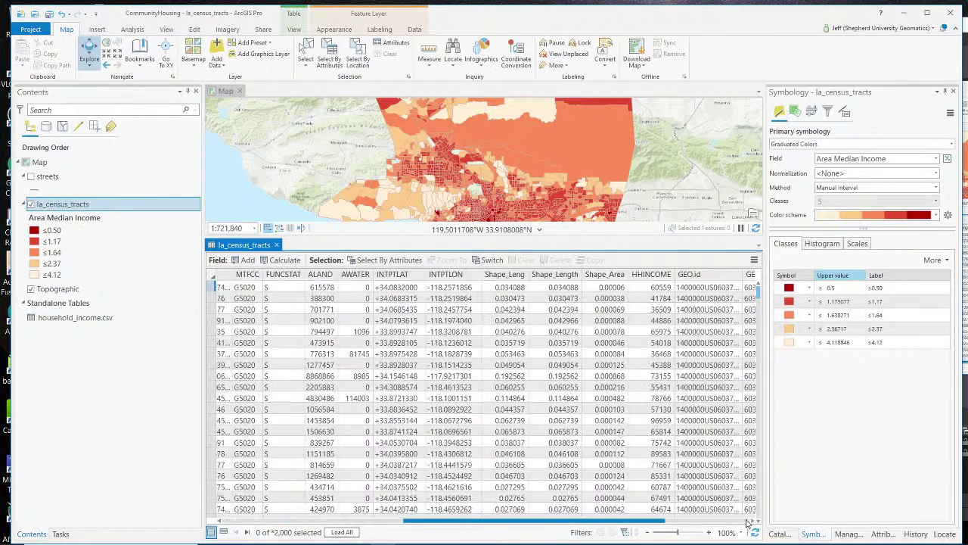
{"action": "left_click", "coordinate": [746, 522]}
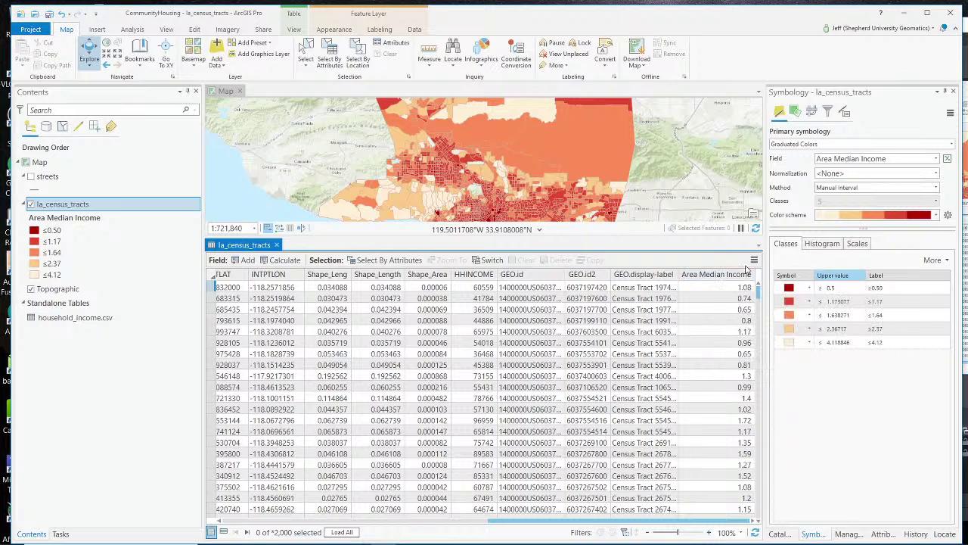
Recalculate the Area Median Income field as a percentage with the Python 3 expression !household_income.csv.HHINCOME! / 56241 * 100.
{"action": "right_click", "coordinate": [747, 274]}
{"action": "left_click", "coordinate": [765, 347]}
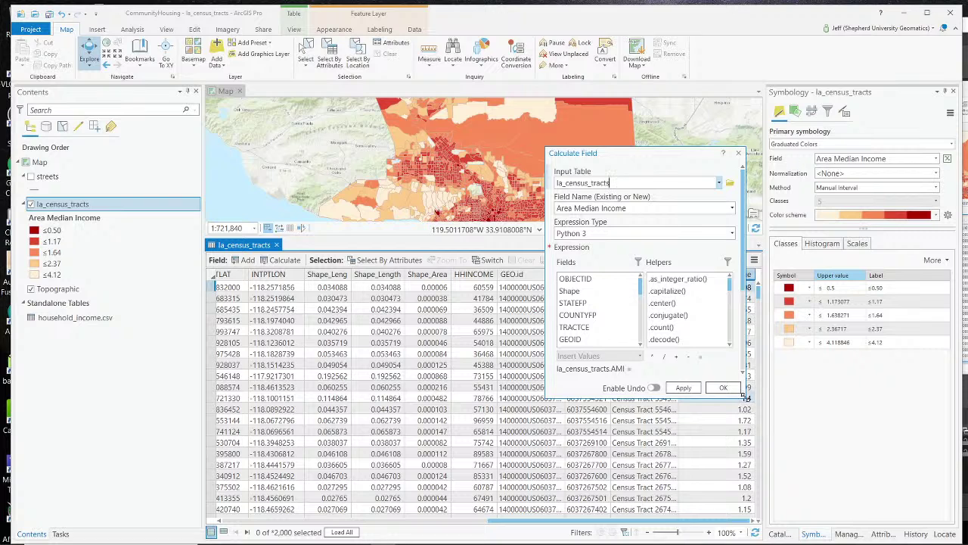
{"action": "left_click_drag", "start_coordinate": [746, 403], "coordinate": [860, 541]}
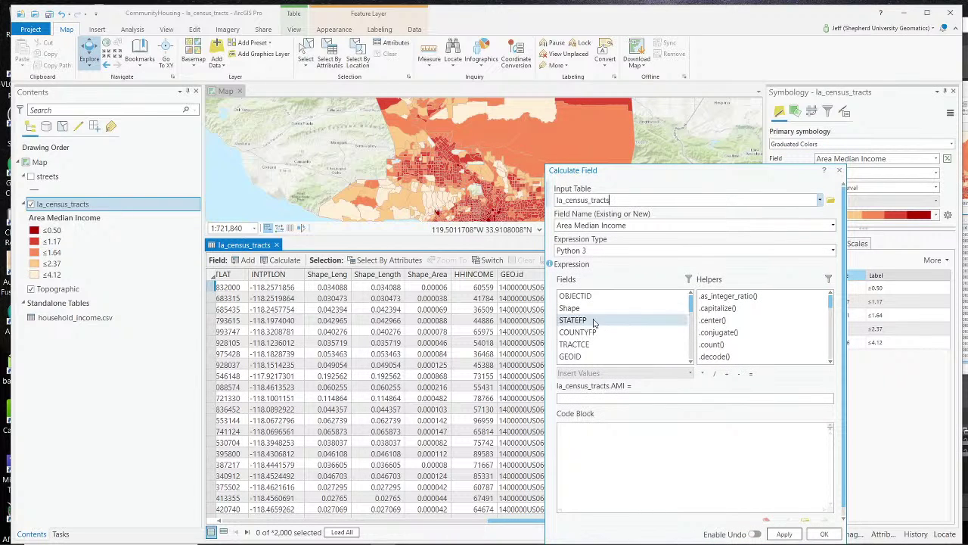
{"action": "scroll", "coordinate": [614, 324], "scroll_direction": "down", "scroll_amount": 3}
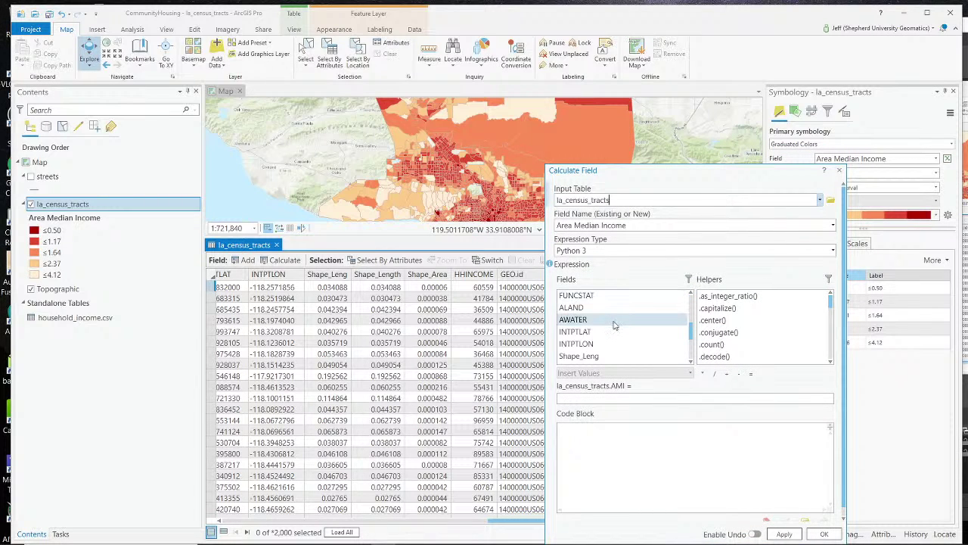
{"action": "scroll", "coordinate": [609, 321], "scroll_direction": "down", "scroll_amount": 3}
{"action": "double_click", "coordinate": [603, 312]}
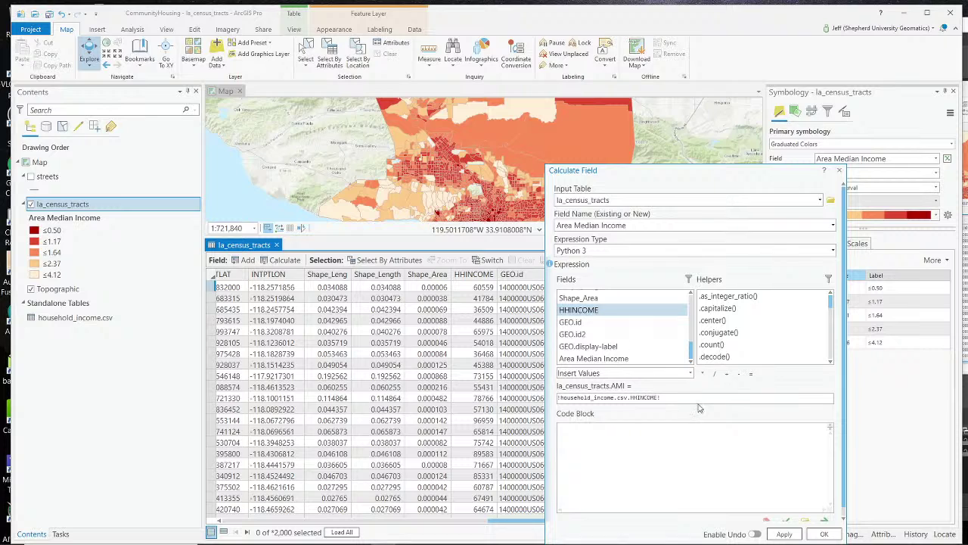
{"action": "left_click", "coordinate": [813, 399]}
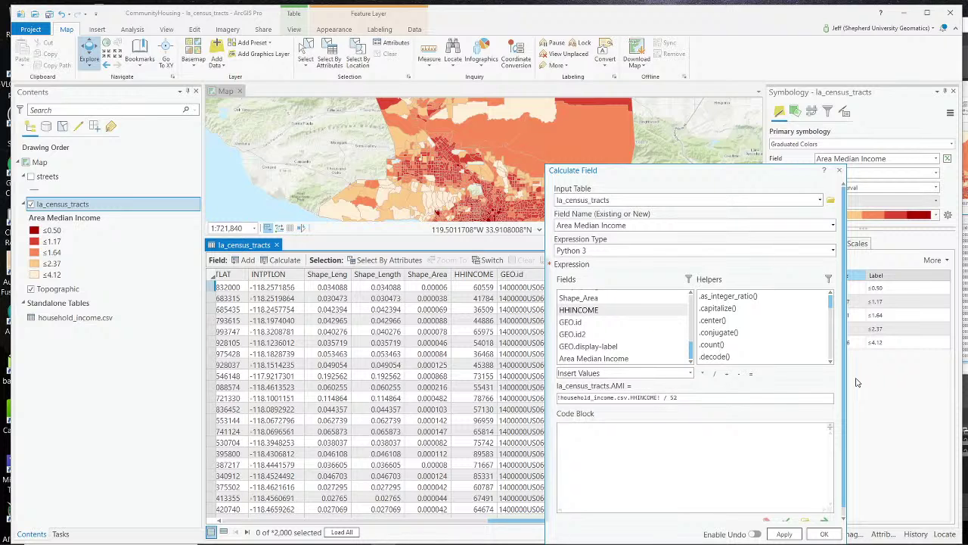
{"action": "type", "text": "241 * 100"}
{"action": "left_click", "coordinate": [824, 533]}
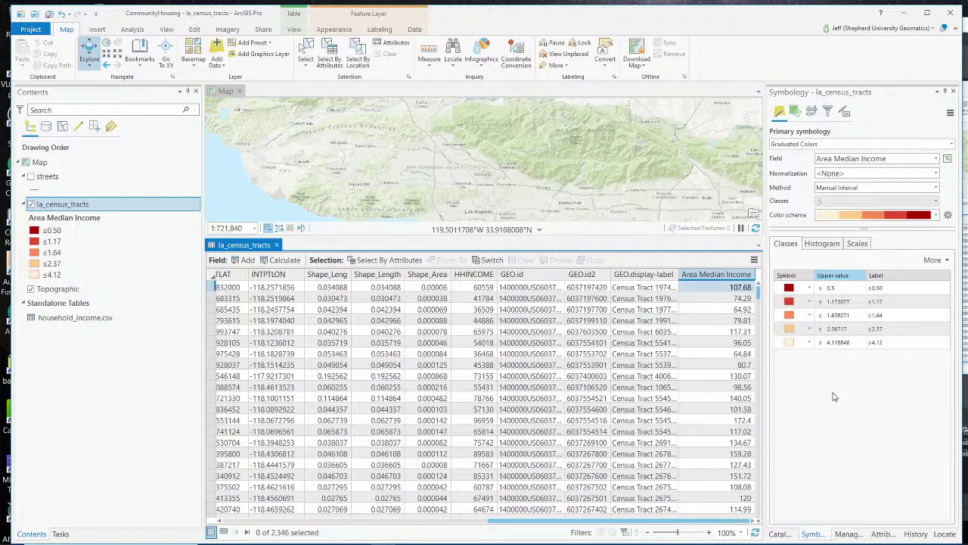
Close the la_census_tracts attribute table.
{"action": "left_click", "coordinate": [873, 186]}
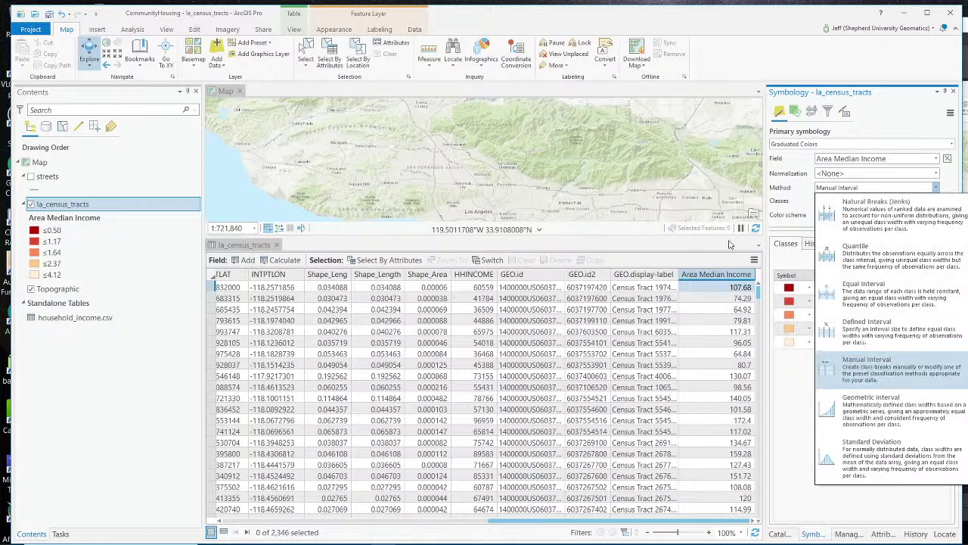
{"action": "left_click", "coordinate": [900, 174]}
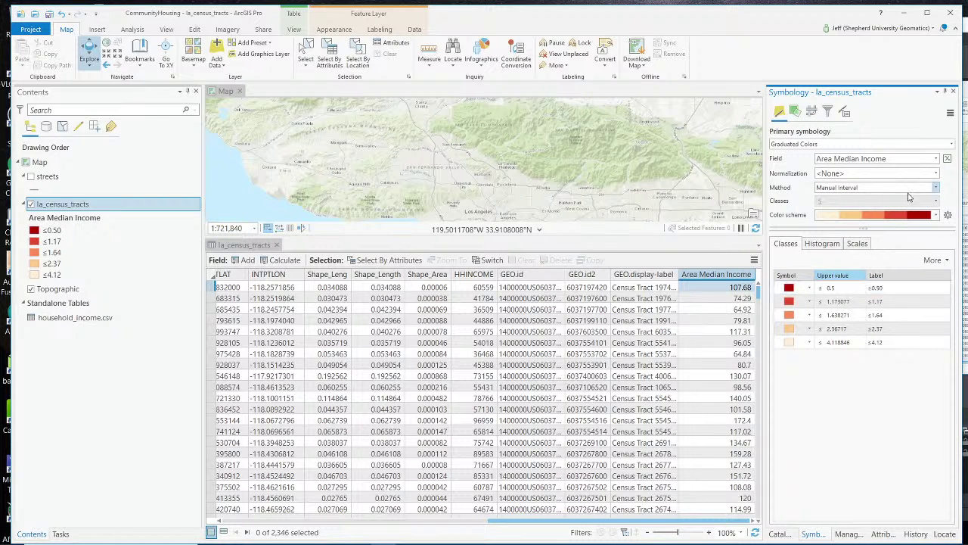
{"action": "left_click", "coordinate": [925, 189]}
{"action": "key", "text": "Escape"}
{"action": "left_click", "coordinate": [276, 244]}
Regenerate the Area Median Income class breaks with Natural Breaks (Jenks) and switch the method back to Manual Interval.
{"action": "left_click", "coordinate": [877, 187]}
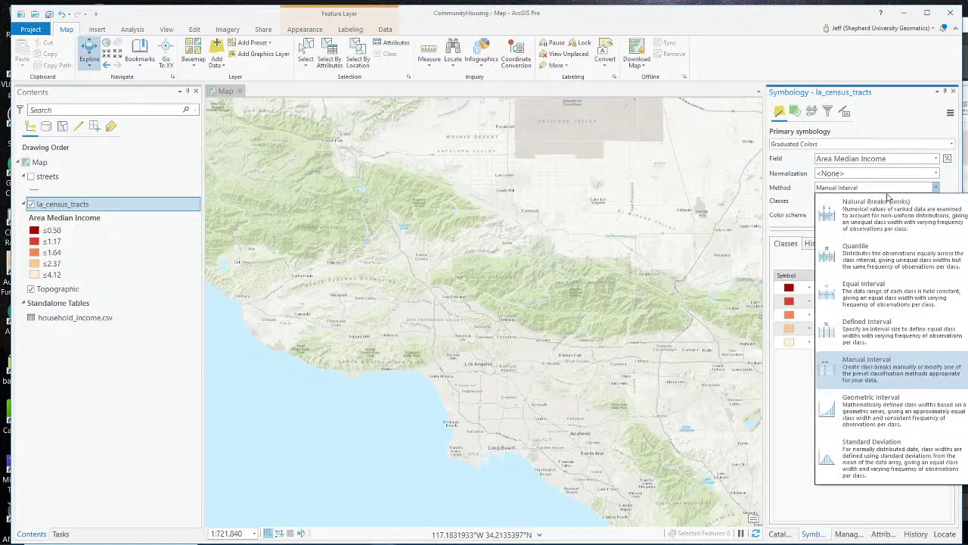
{"action": "left_click", "coordinate": [881, 198]}
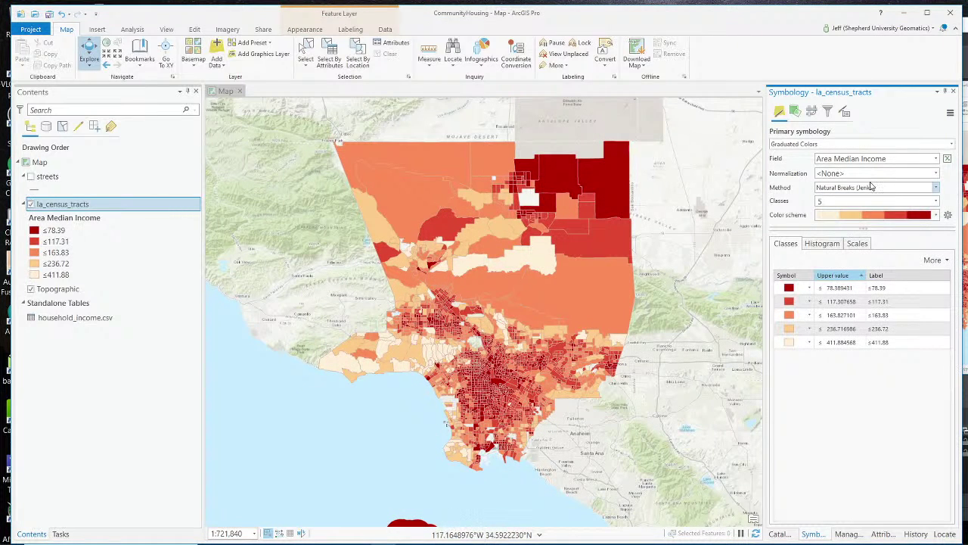
{"action": "left_click", "coordinate": [874, 188]}
{"action": "left_click", "coordinate": [870, 366]}
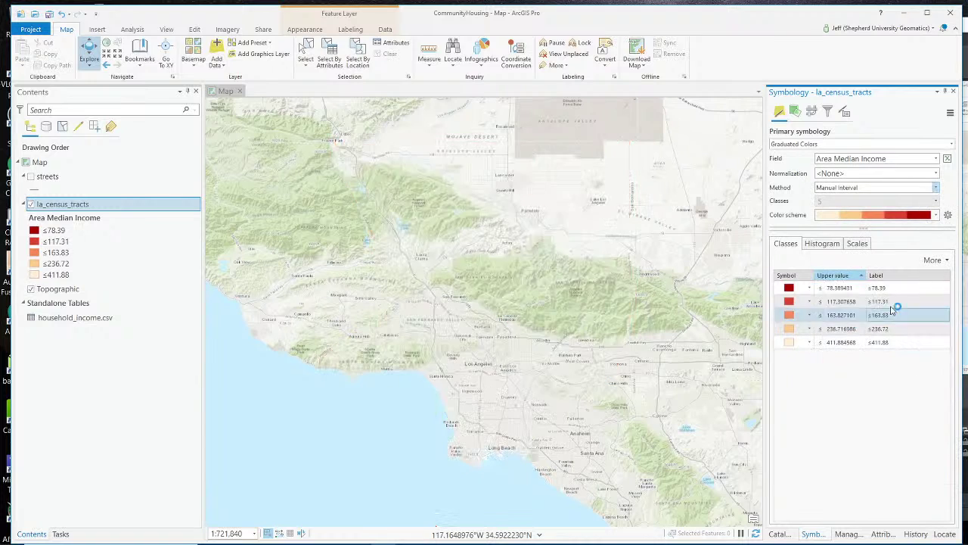
Set the lowest Area Median Income class's upper value to 50 and label it Very Low Income.
{"action": "double_click", "coordinate": [838, 288]}
{"action": "type", "text": "5"}
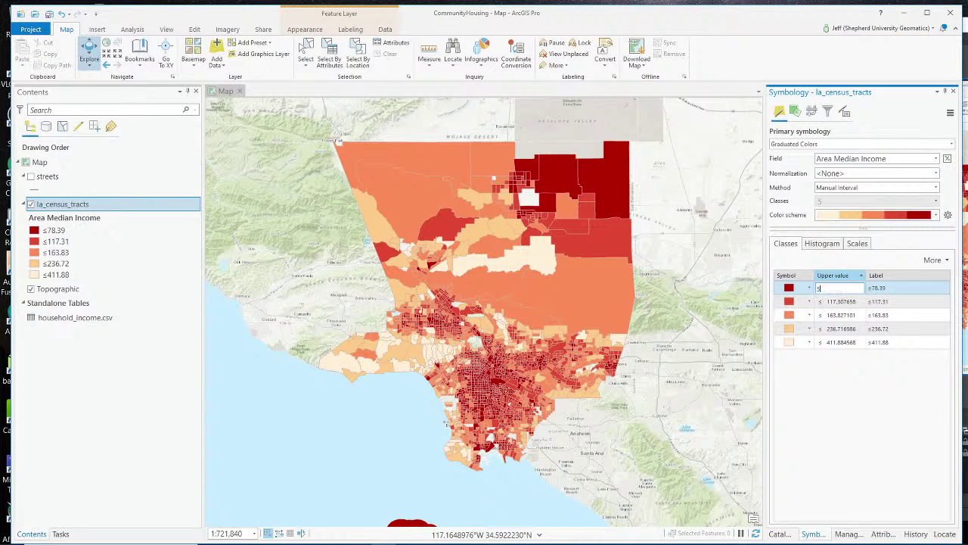
{"action": "type", "text": "0"}
{"action": "key", "text": "Return"}
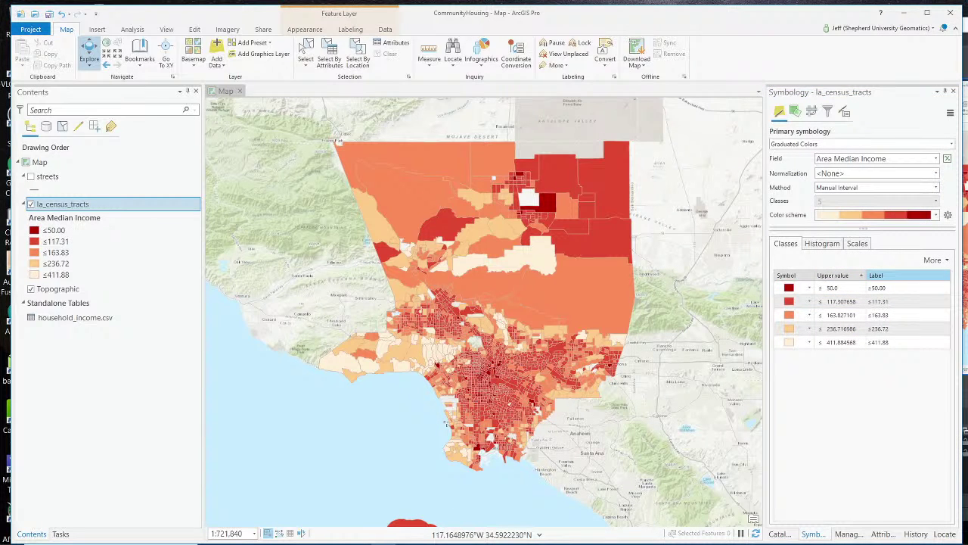
{"action": "double_click", "coordinate": [881, 287]}
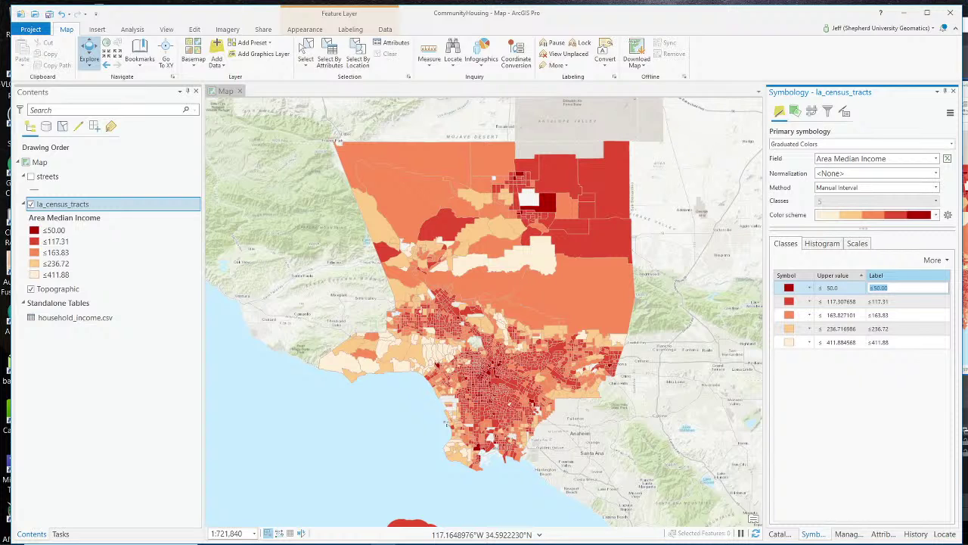
{"action": "type", "text": "Very Low Income"}
{"action": "key", "text": "Return"}
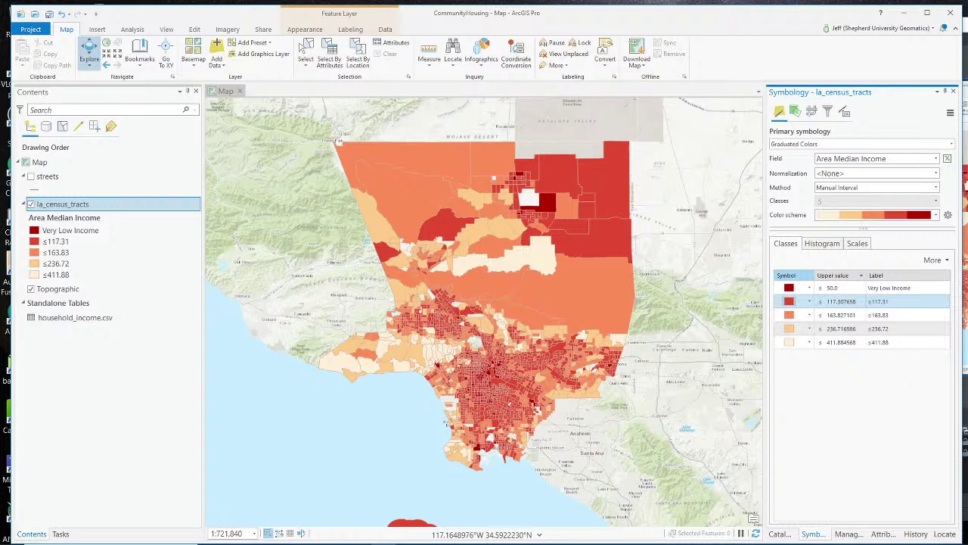
Set the second Area Median Income class's upper value to 80 and label it Low Income.
{"action": "double_click", "coordinate": [836, 302]}
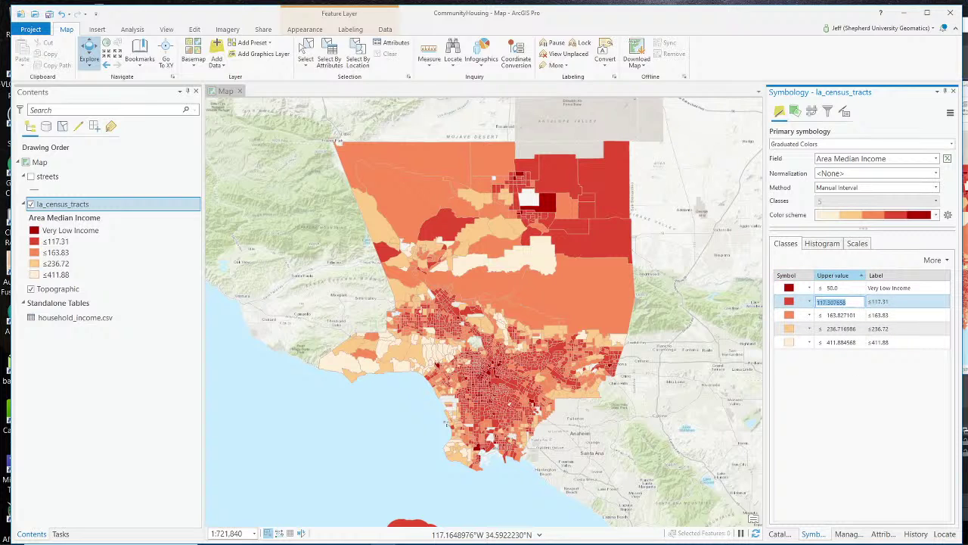
{"action": "type", "text": "80"}
{"action": "key", "text": "Tab"}
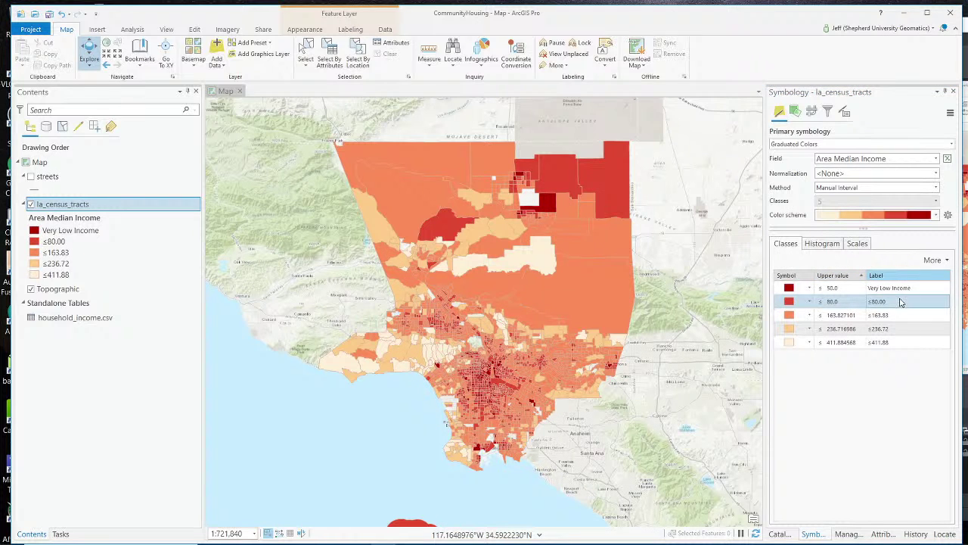
{"action": "key", "text": "BackSpace"}
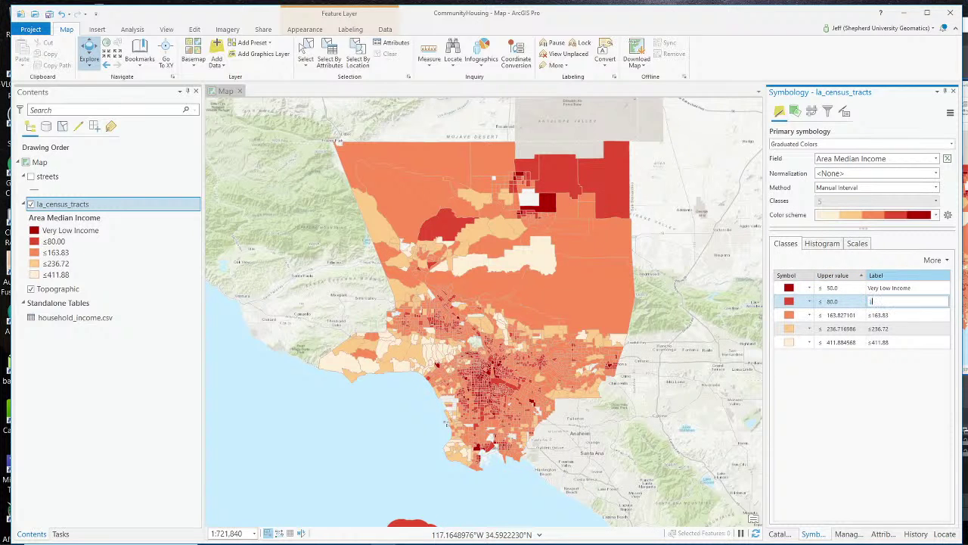
{"action": "type", "text": "Low Income"}
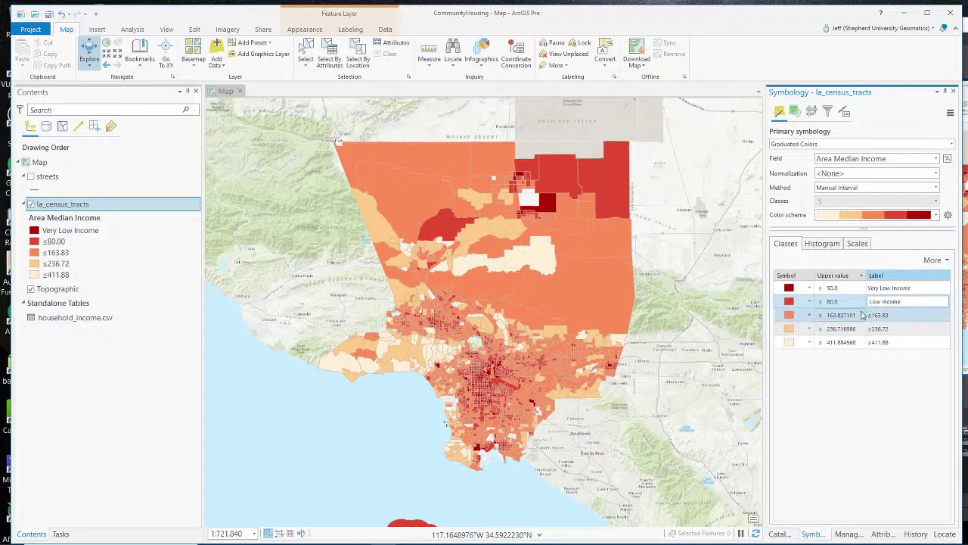
{"action": "key", "text": "Tab"}
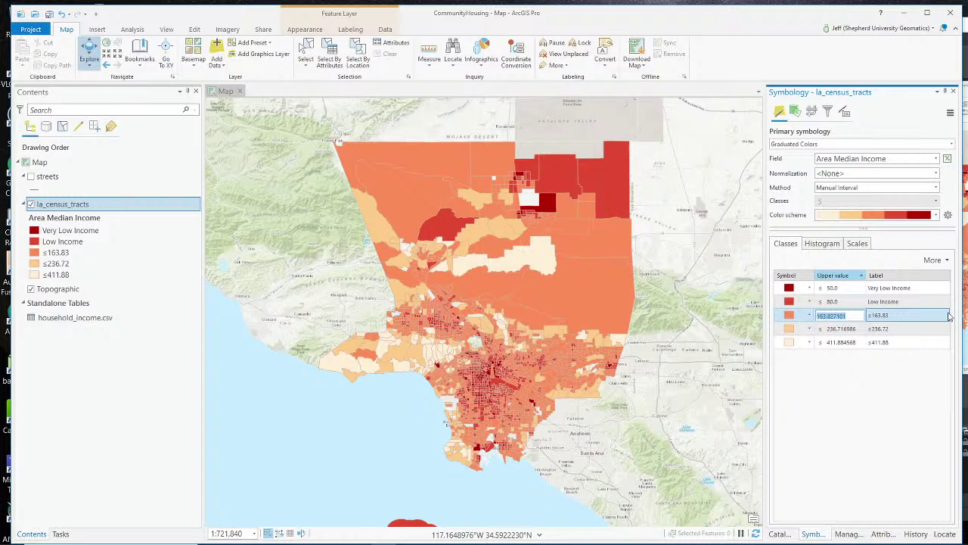
Set the third Area Median Income class's upper value to 120 and label it Moderate Income.
{"action": "type", "text": "120"}
{"action": "key", "text": "Tab"}
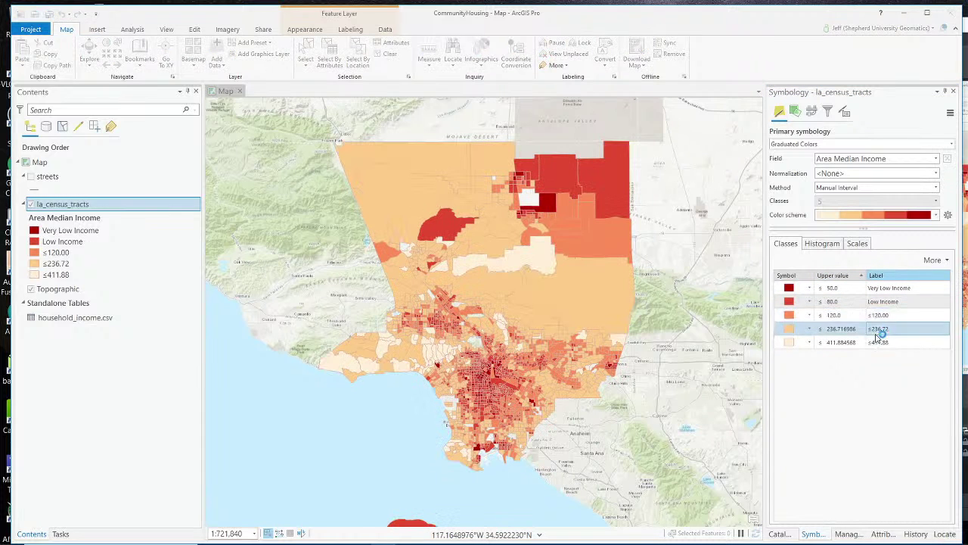
{"action": "type", "text": "Moderate"}
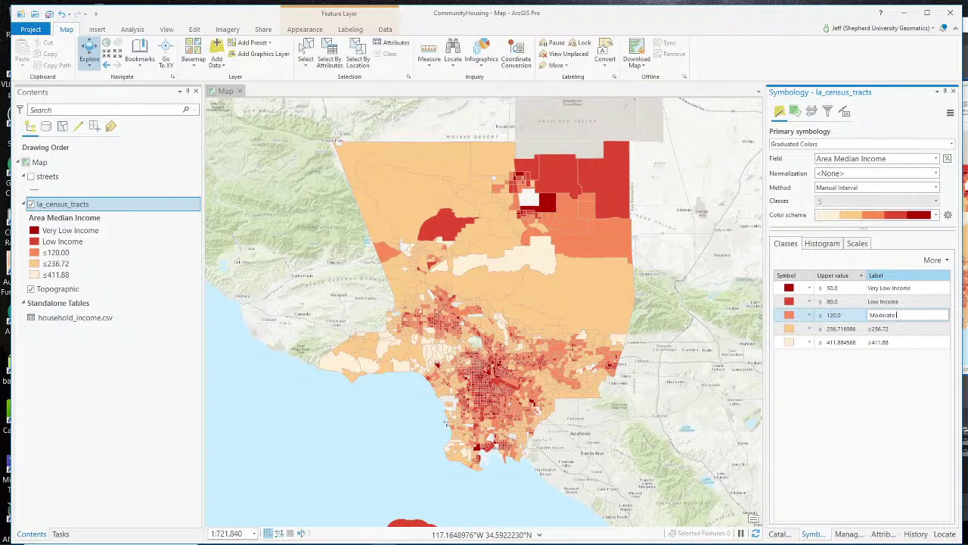
{"action": "type", "text": " Income"}
{"action": "left_click", "coordinate": [867, 330]}
{"action": "left_click", "coordinate": [846, 330]}
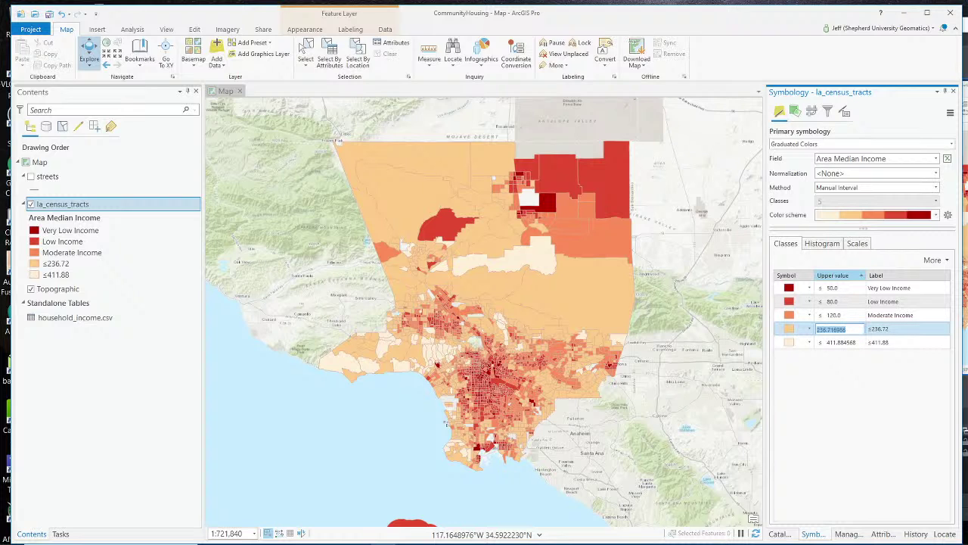
Set the first class's upper value to 30, labelled Extremely Low Income, and the second's to 50, labelled Very Low Income.
{"action": "left_click", "coordinate": [832, 288]}
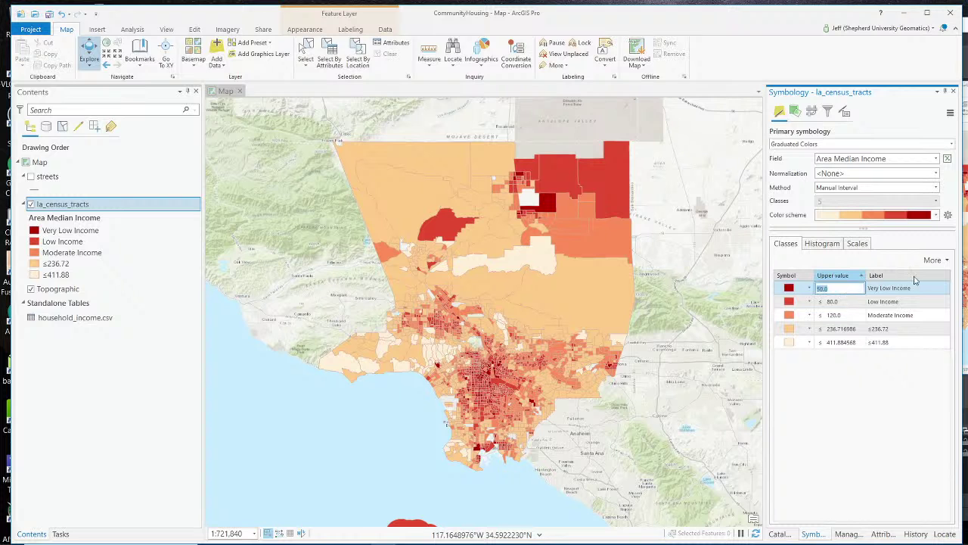
{"action": "left_click", "coordinate": [845, 301]}
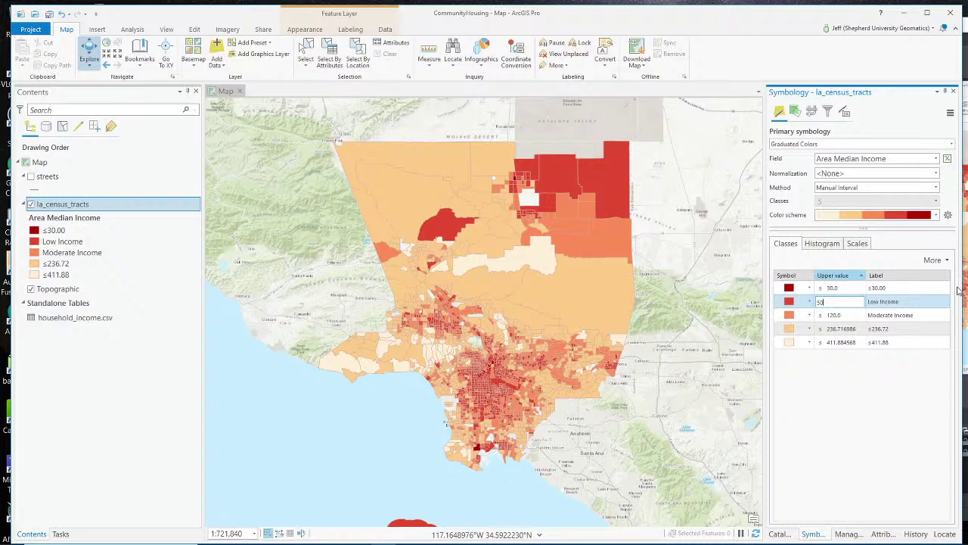
{"action": "left_click", "coordinate": [910, 288]}
{"action": "left_click", "coordinate": [910, 287]}
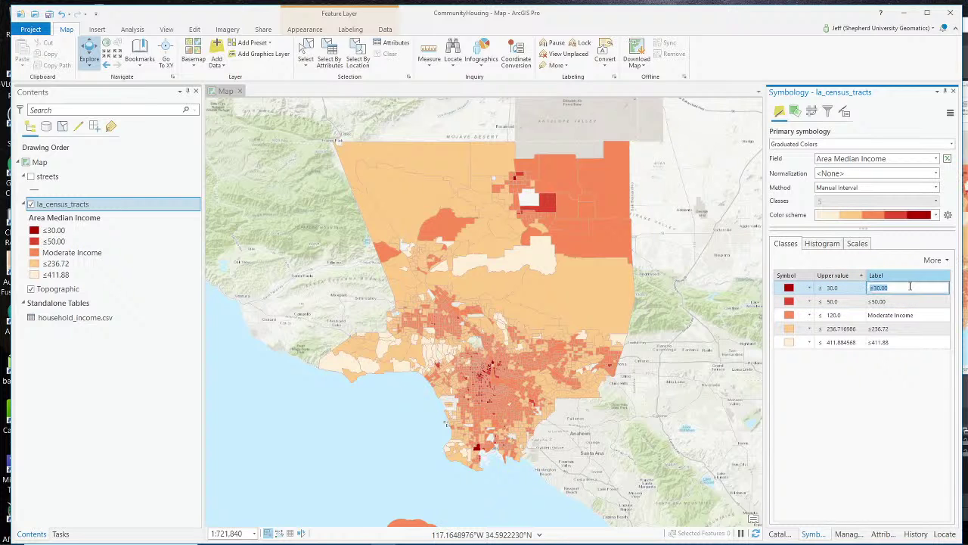
{"action": "type", "text": "Extremely Low Income"}
{"action": "key", "text": "Return"}
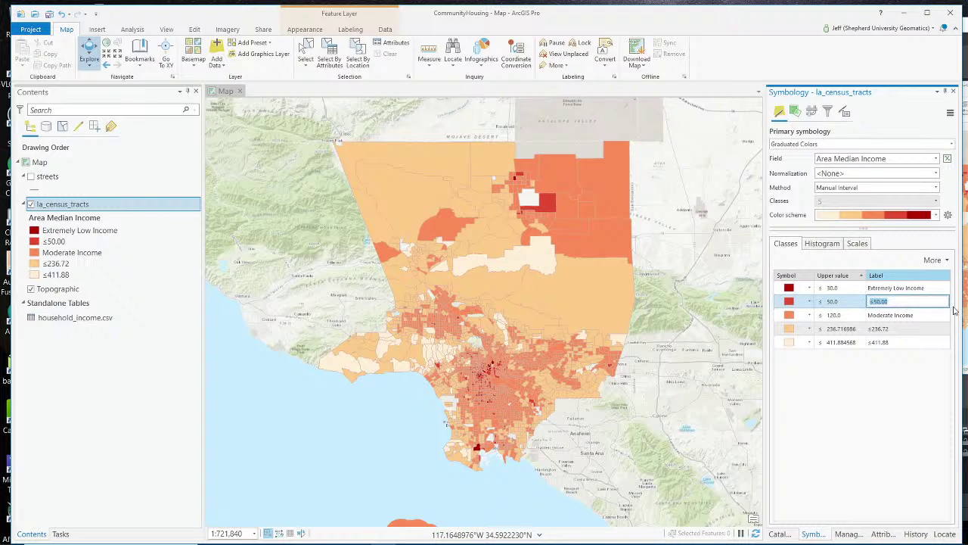
{"action": "left_click", "coordinate": [907, 301]}
{"action": "type", "text": "Very Low Income"}
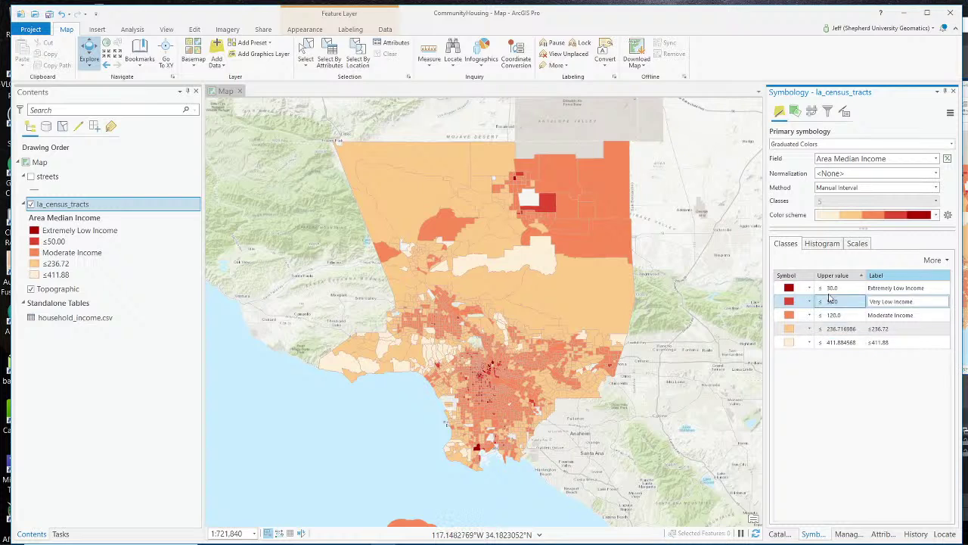
{"action": "key", "text": "Tab"}
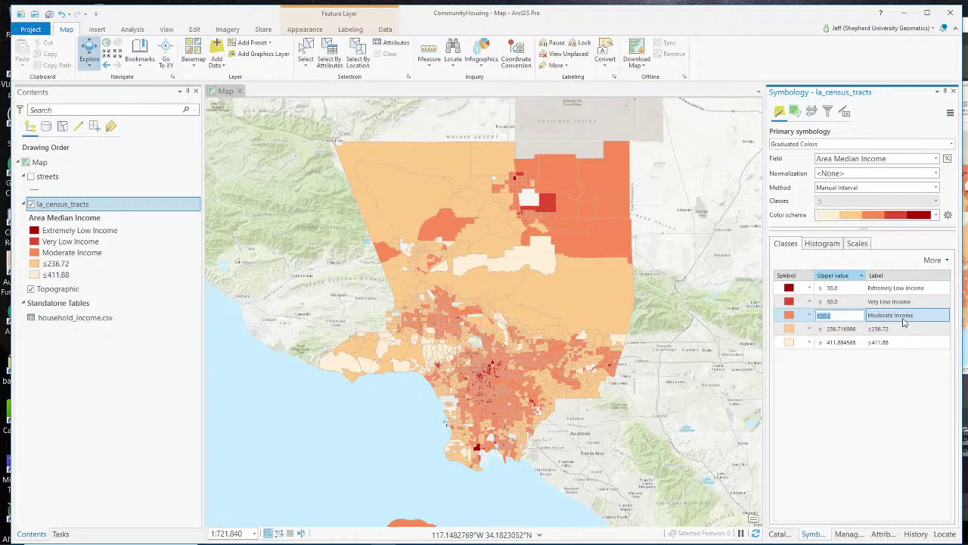
Set the third class's upper value to 80 and label it Low Income.
{"action": "type", "text": "80"}
{"action": "key", "text": "Return"}
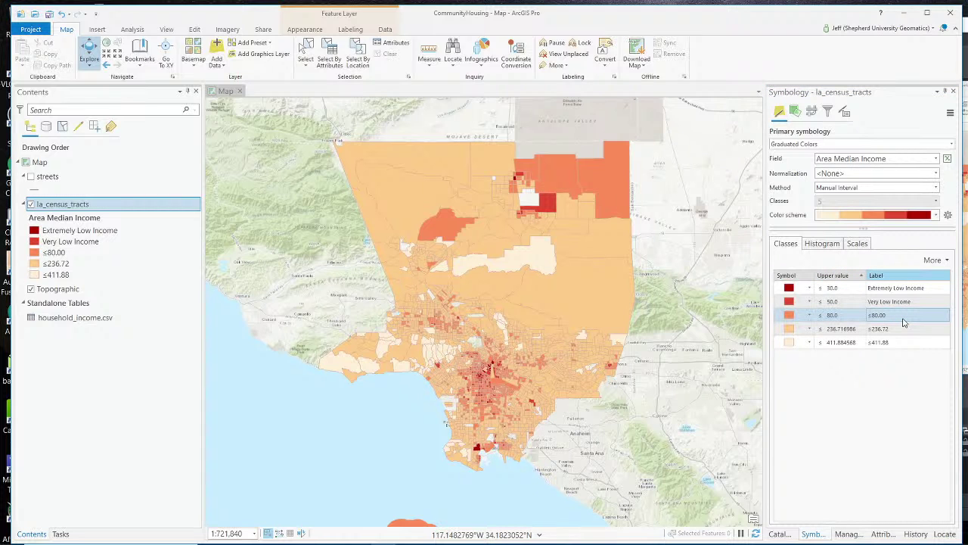
{"action": "left_click", "coordinate": [915, 315]}
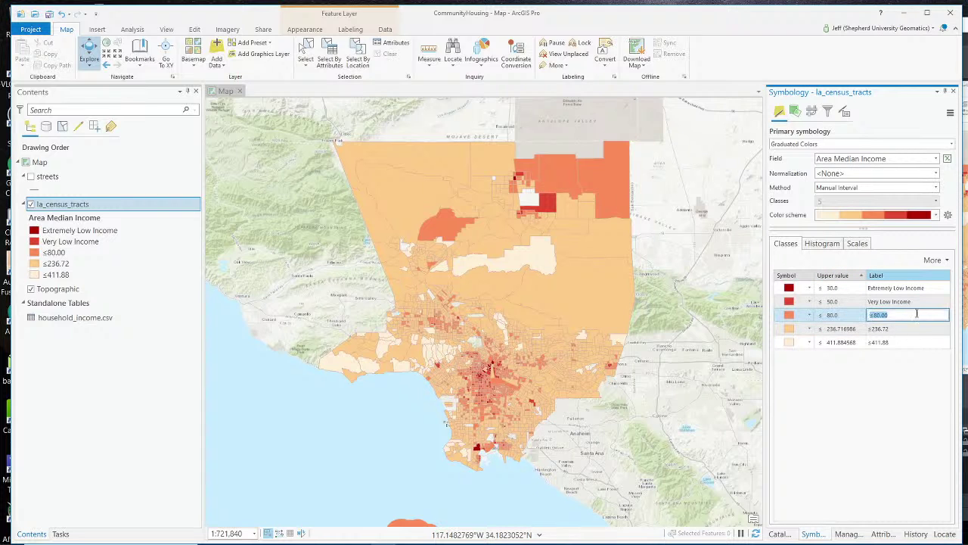
{"action": "type", "text": "Low Income"}
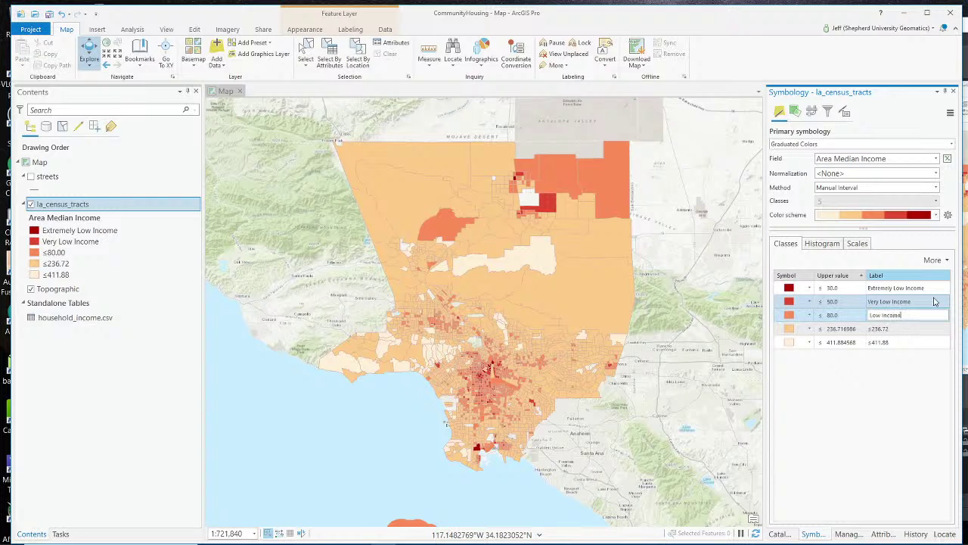
{"action": "key", "text": "Return"}
Set the fourth class's upper value to 120 and label it Moderate Income.
{"action": "left_click", "coordinate": [840, 329]}
{"action": "key", "text": "BackSpace"}
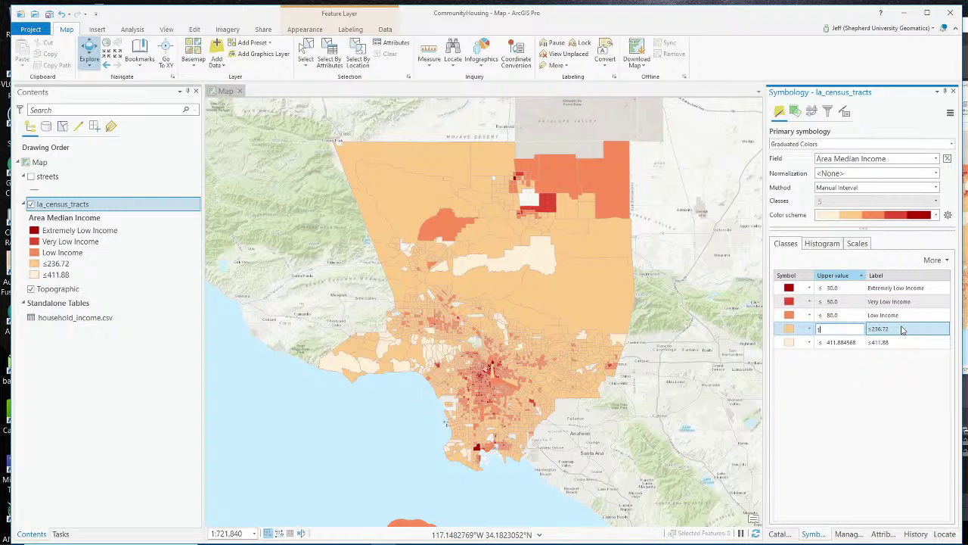
{"action": "key", "text": "Return"}
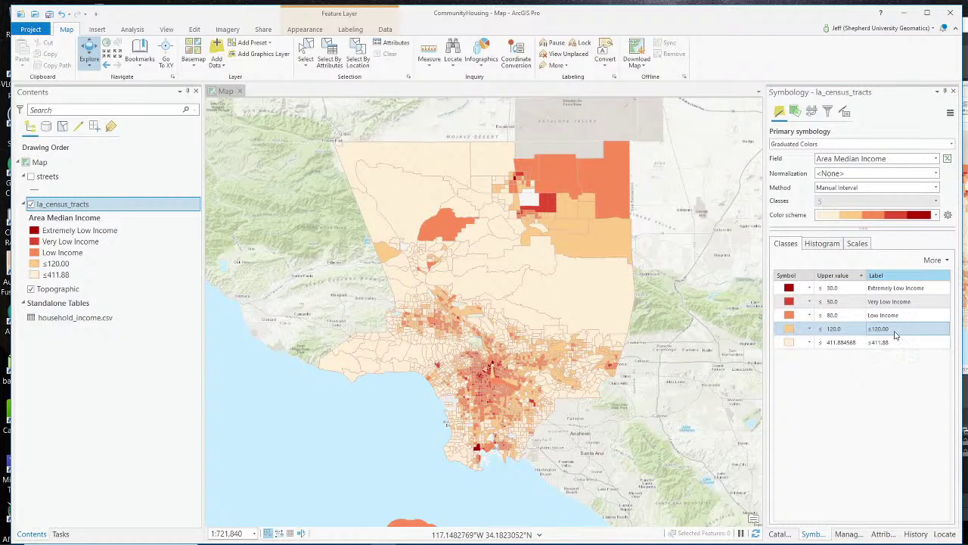
{"action": "left_click", "coordinate": [900, 329]}
{"action": "type", "text": "Moderate Income"}
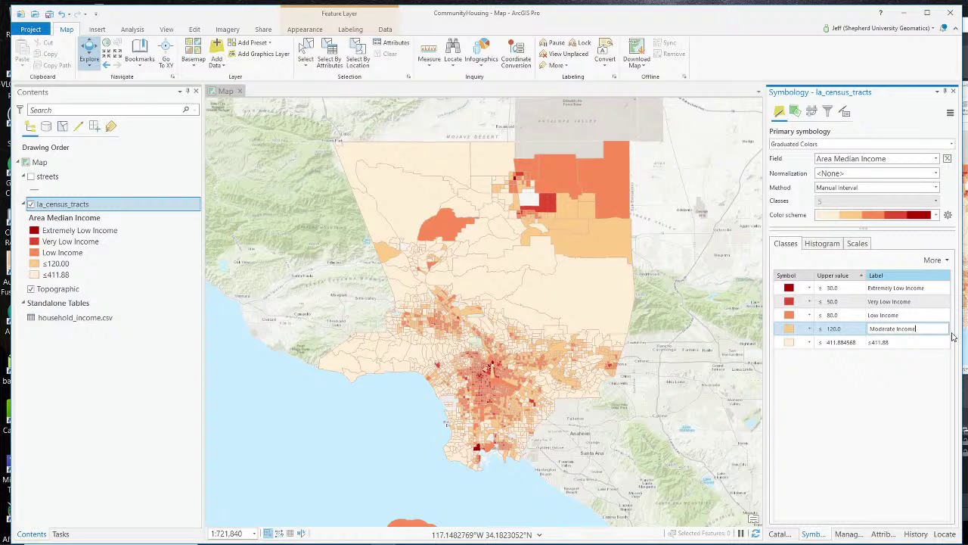
Set the highest class's upper value to 412 and label it High Income.
{"action": "left_click", "coordinate": [810, 342]}
{"action": "left_click", "coordinate": [841, 341]}
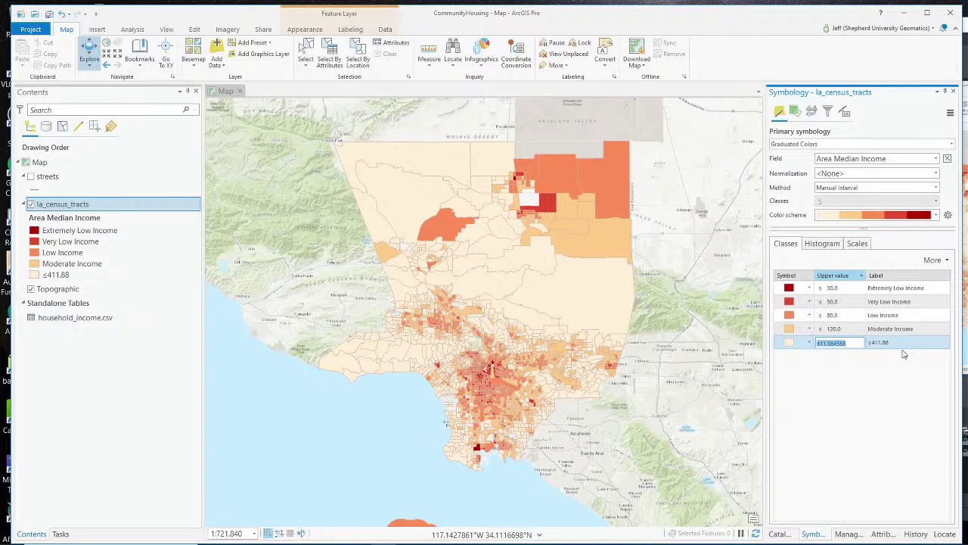
{"action": "type", "text": "412"}
{"action": "key", "text": "Return"}
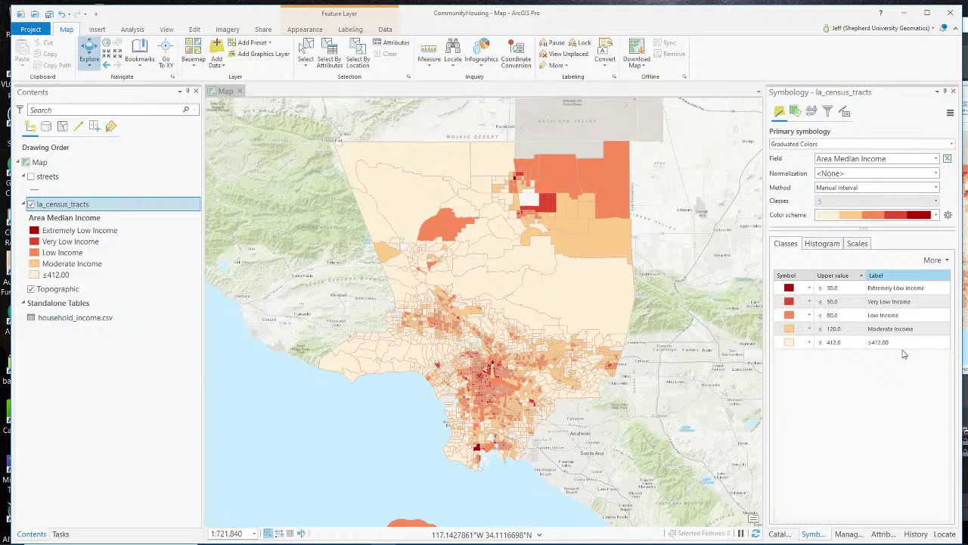
{"action": "left_click", "coordinate": [882, 342]}
{"action": "left_click", "coordinate": [882, 341]}
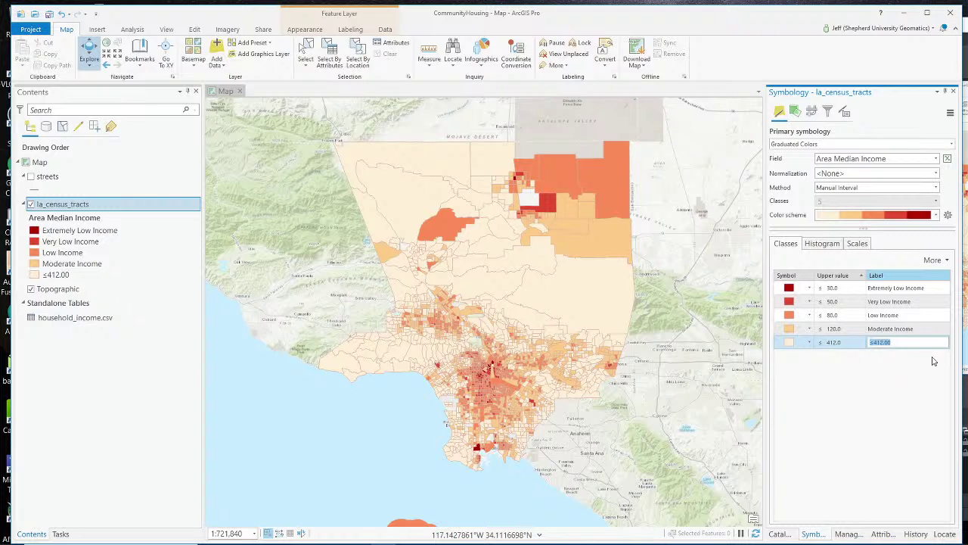
{"action": "type", "text": "High Income"}
{"action": "key", "text": "Return"}
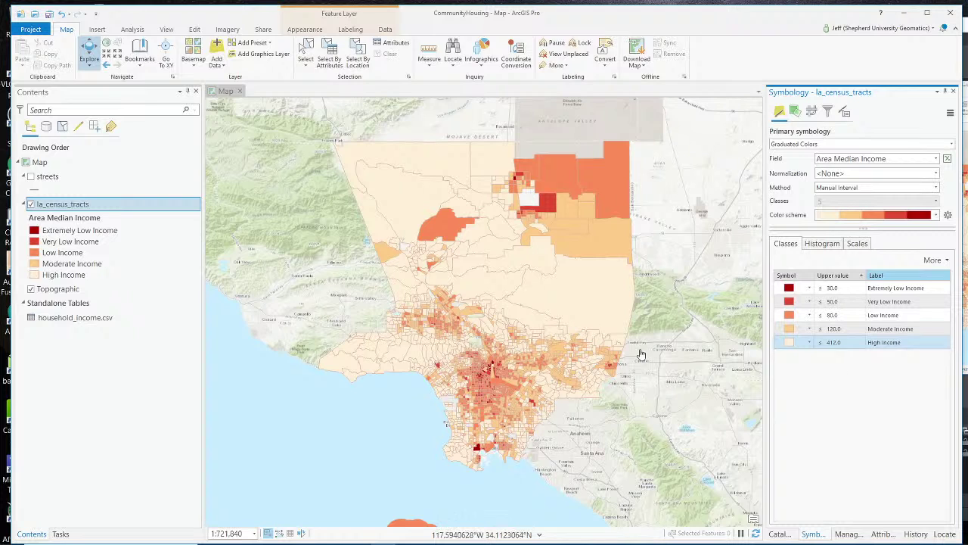
{"action": "left_click", "coordinate": [838, 347]}
Inspect the household income and Area Median Income attributes of neighbouring central Los Angeles tracts, including 2060.20, 2060.10 and 2071.02.
{"action": "scroll", "coordinate": [493, 372], "scroll_direction": "up", "scroll_amount": 5}
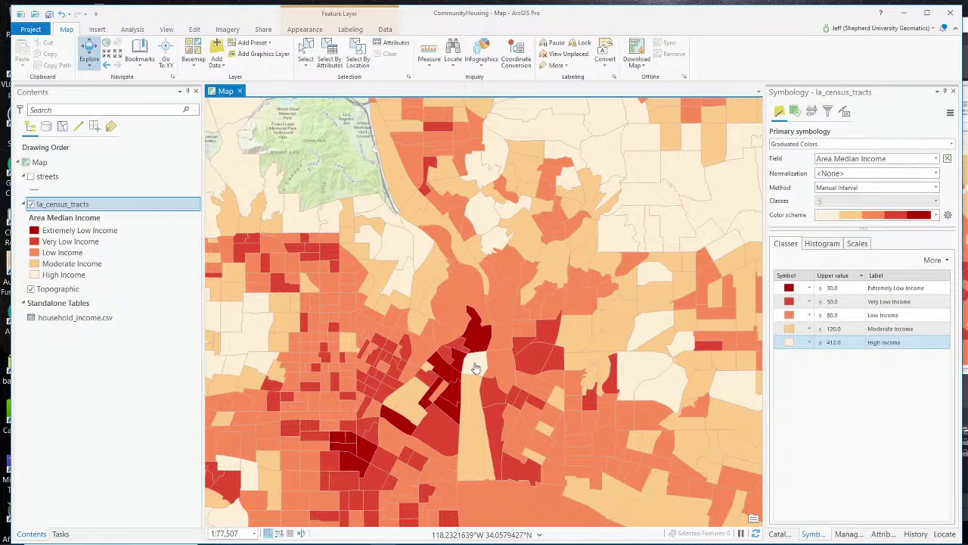
{"action": "left_click", "coordinate": [474, 366]}
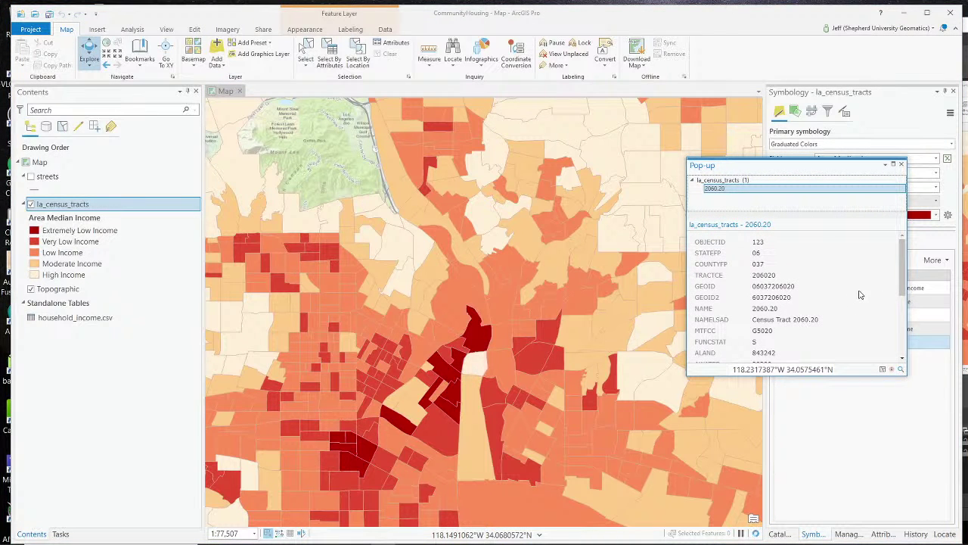
{"action": "left_click_drag", "start_coordinate": [902, 288], "coordinate": [901, 348]}
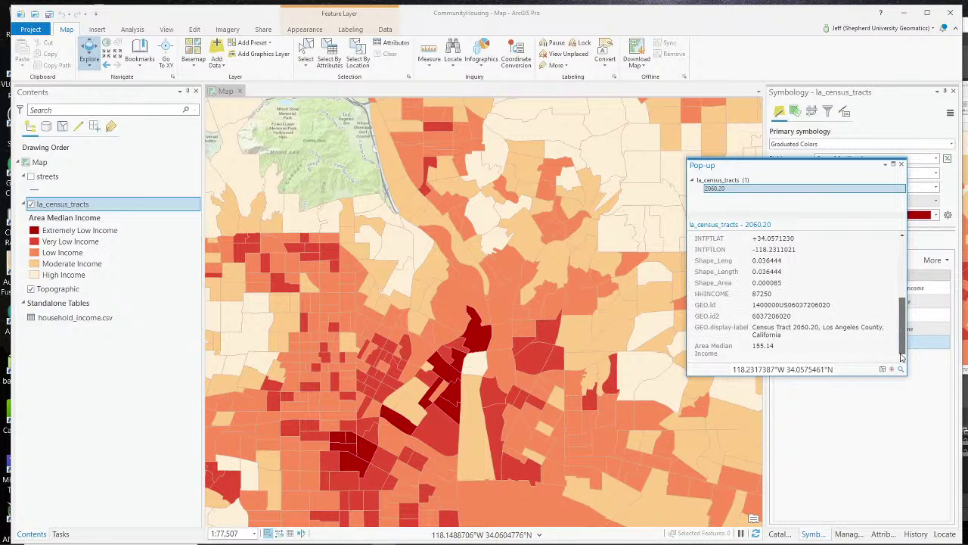
{"action": "left_click", "coordinate": [479, 340]}
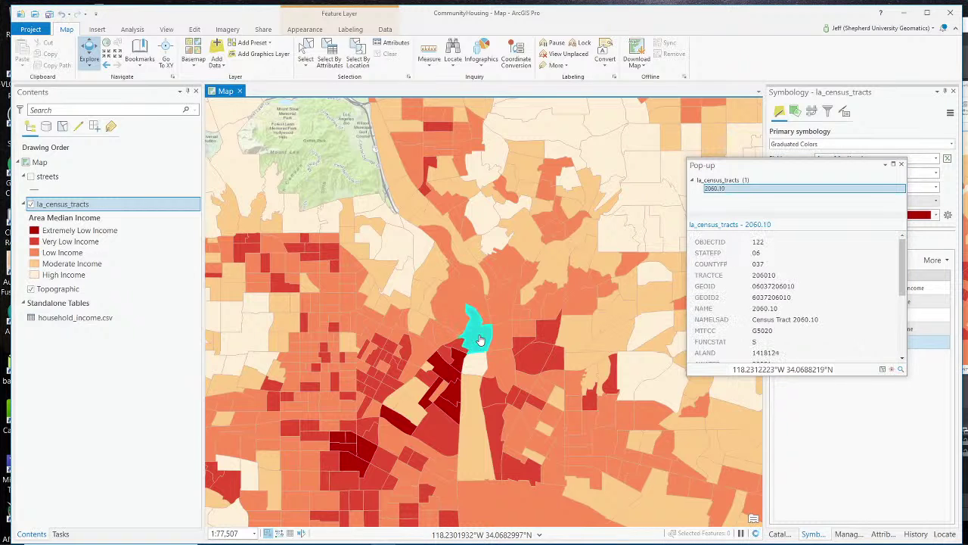
{"action": "left_click_drag", "start_coordinate": [897, 330], "coordinate": [900, 357]}
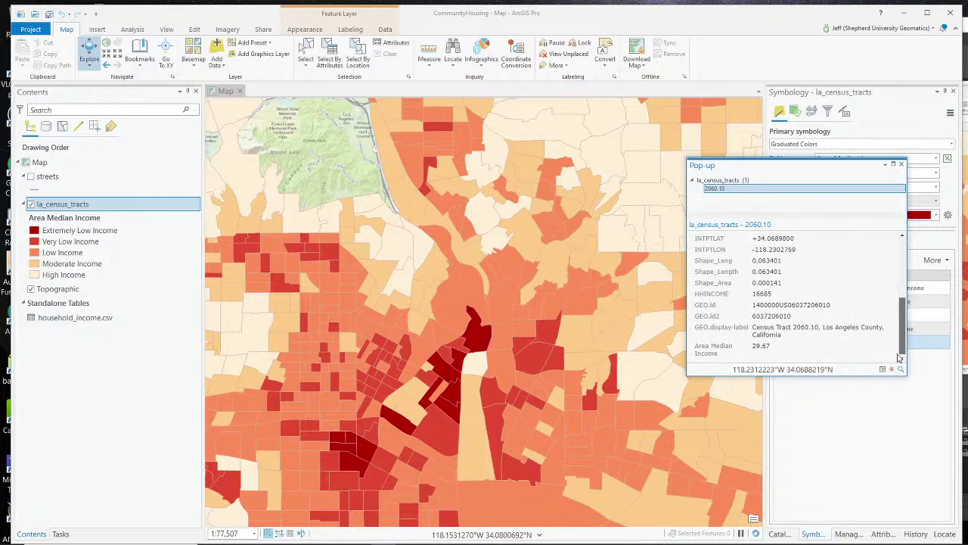
{"action": "left_click", "coordinate": [459, 361]}
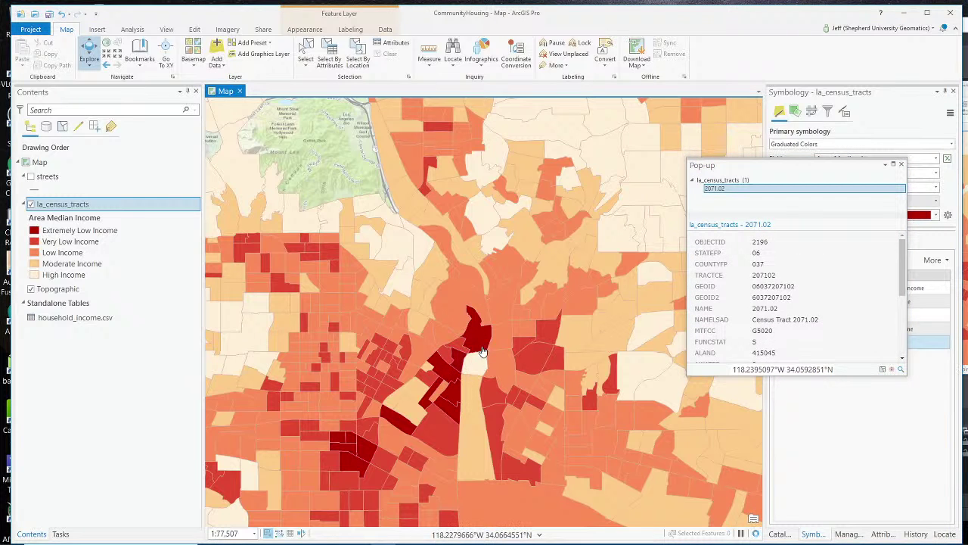
{"action": "left_click", "coordinate": [483, 345]}
{"action": "left_click", "coordinate": [477, 366]}
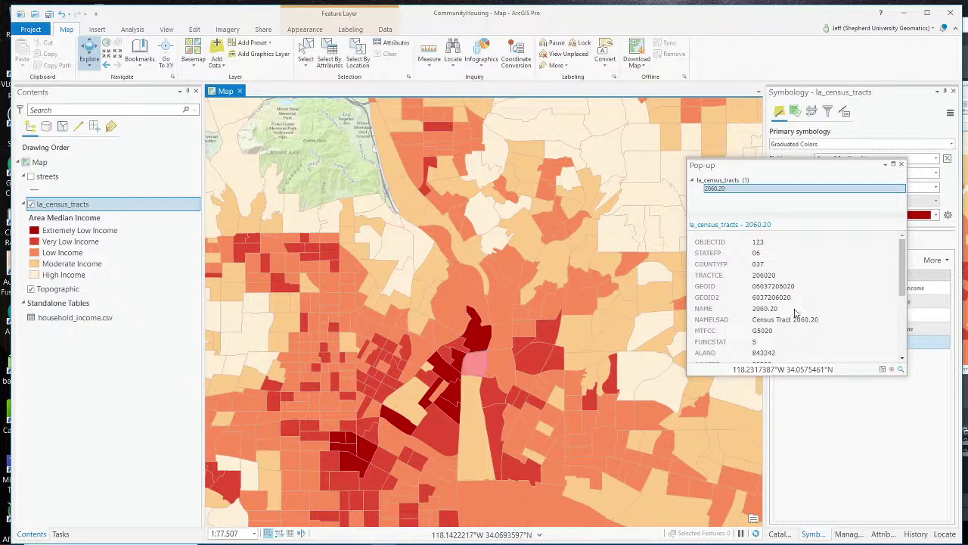
Review the household income and Area Median Income attributes of tract 2060.20 and close its pop-up.
{"action": "scroll", "coordinate": [795, 317], "scroll_direction": "down", "scroll_amount": 5}
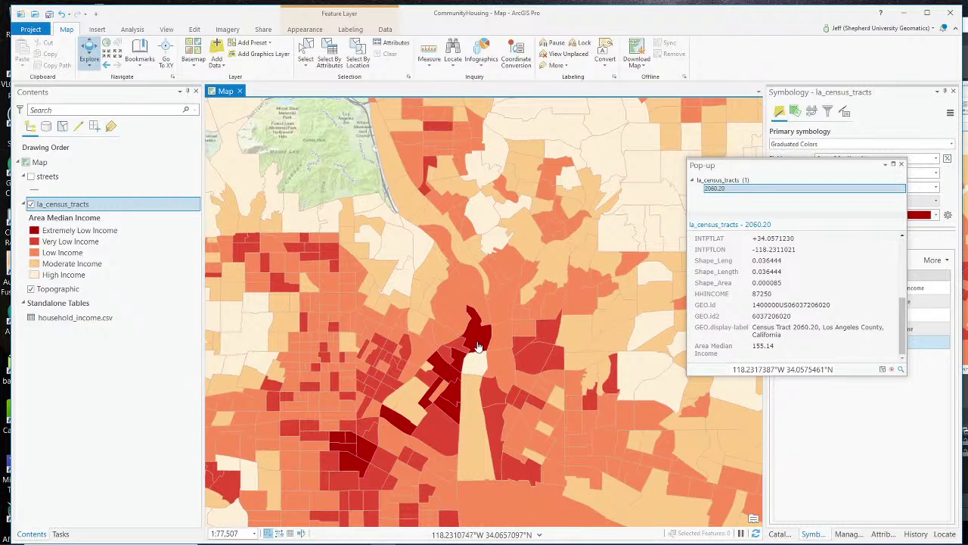
{"action": "scroll", "coordinate": [477, 347], "scroll_direction": "up", "scroll_amount": 3}
{"action": "scroll", "coordinate": [557, 353], "scroll_direction": "down", "scroll_amount": 4}
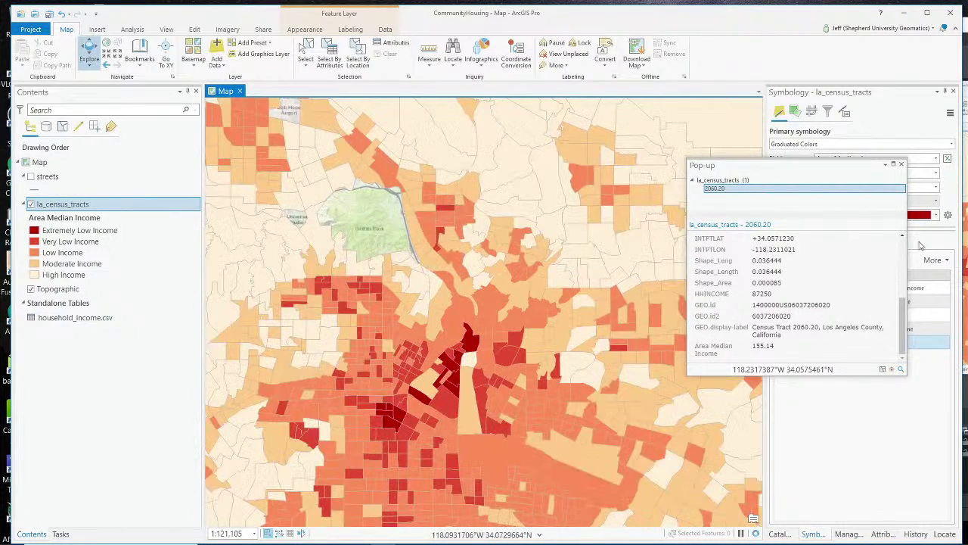
{"action": "left_click", "coordinate": [901, 165]}
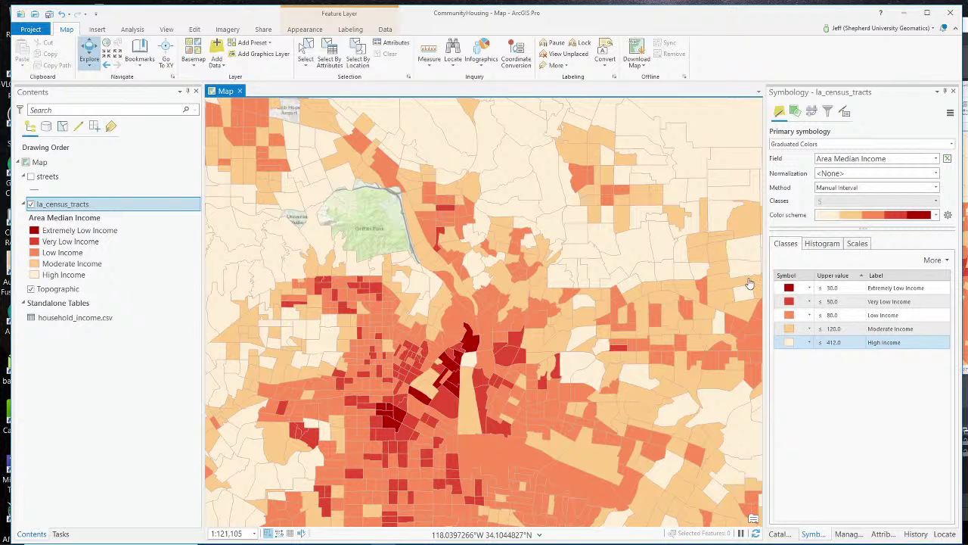
Close the symbology settings of the la_census_tracts layer.
{"action": "left_click", "coordinate": [866, 422]}
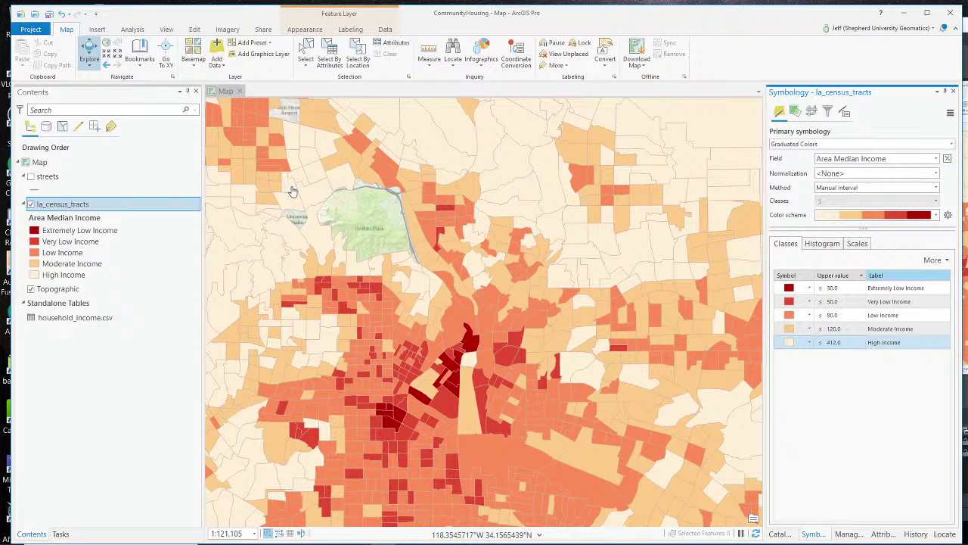
{"action": "left_click", "coordinate": [92, 428]}
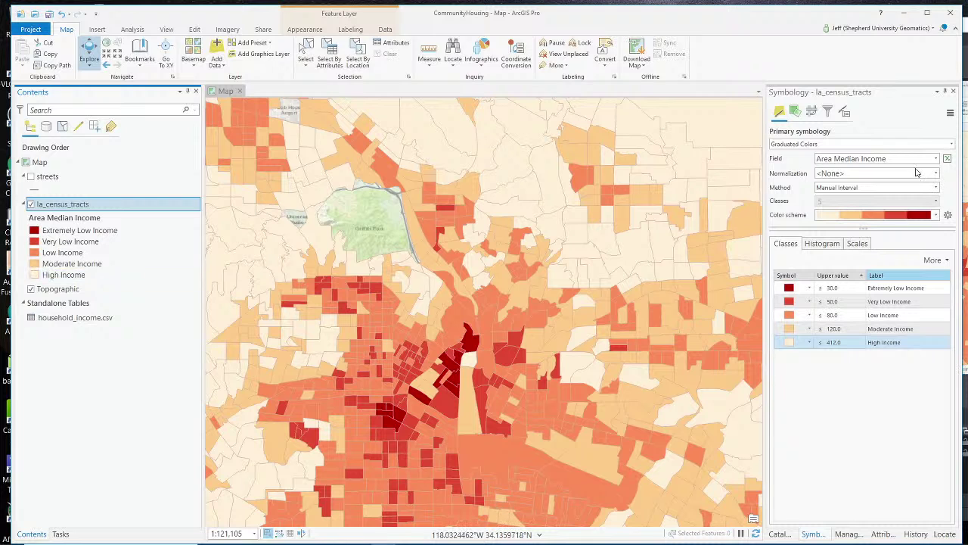
{"action": "left_click", "coordinate": [954, 91]}
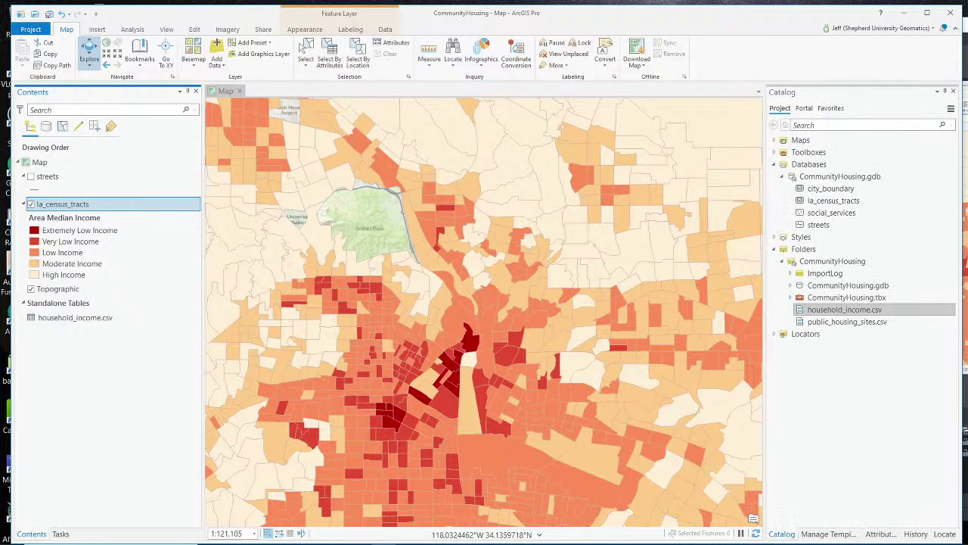
{"action": "key", "text": "alt+Tab"}
{"action": "scroll", "coordinate": [745, 487], "scroll_direction": "up", "scroll_amount": 5}
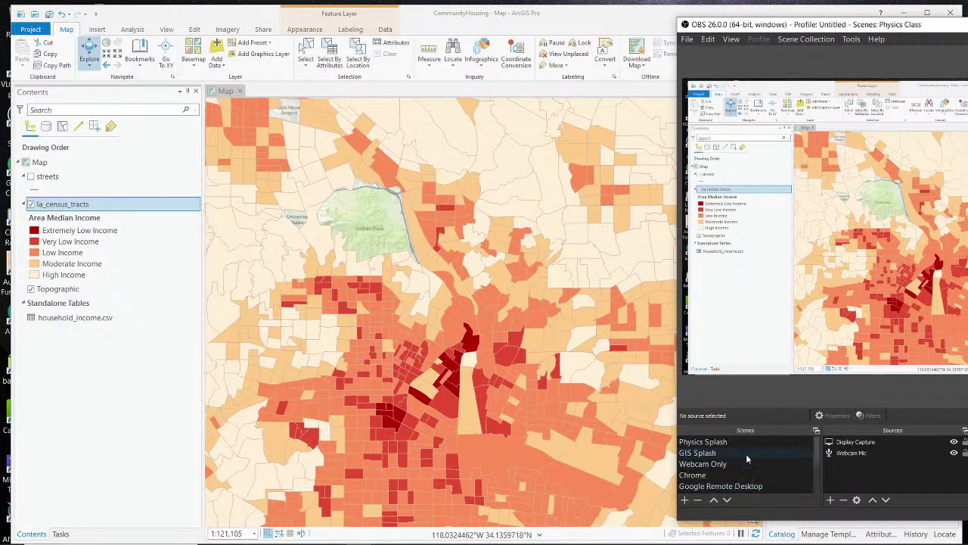
{"action": "left_click", "coordinate": [735, 458]}
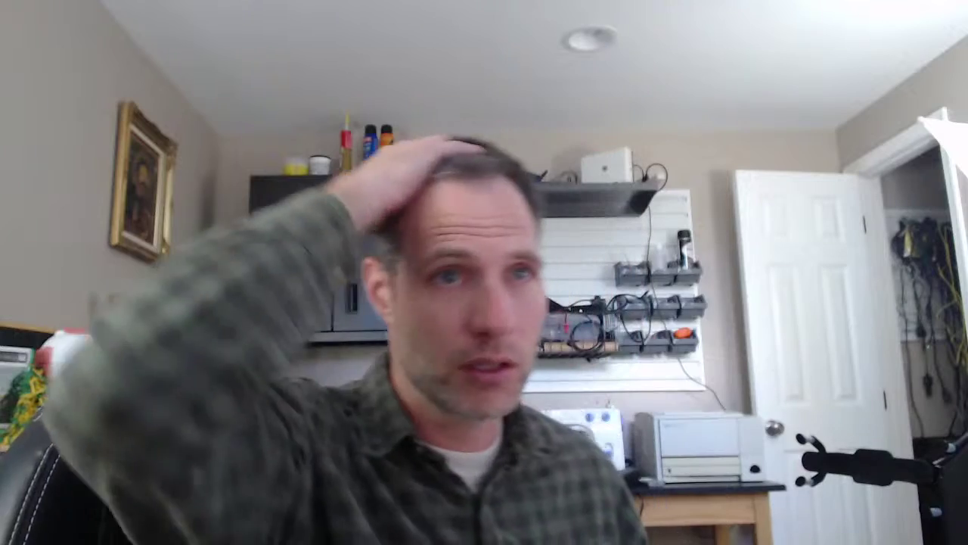
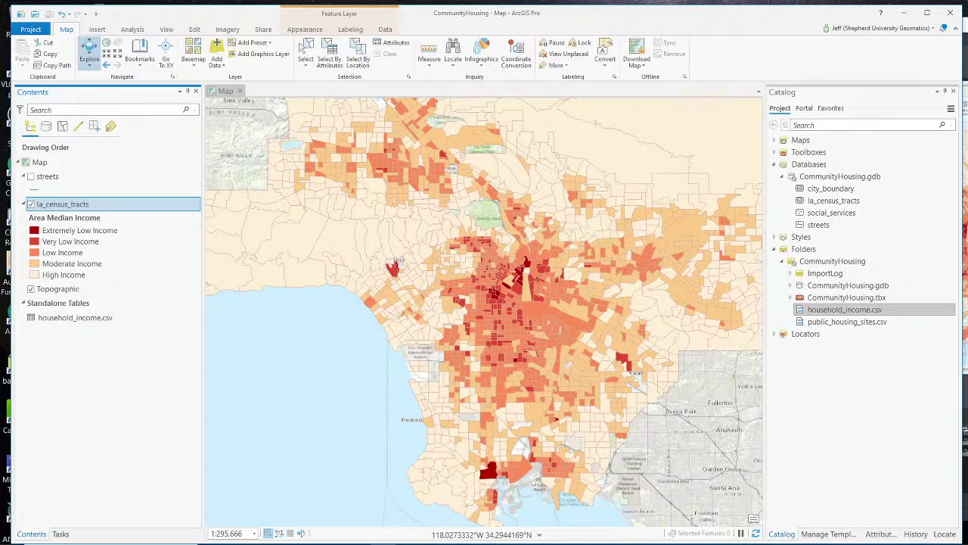
{"action": "key", "text": "alt+Tab"}
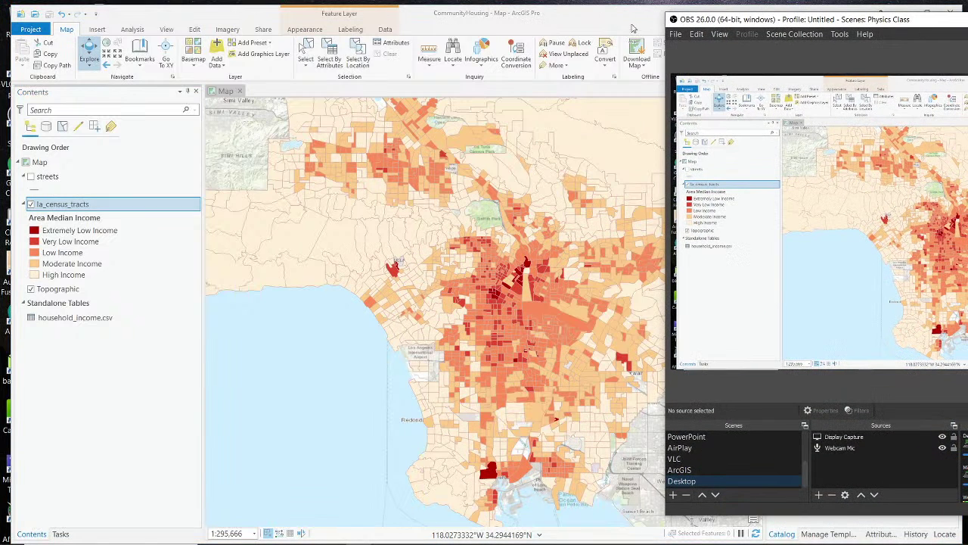
{"action": "left_click", "coordinate": [594, 22]}
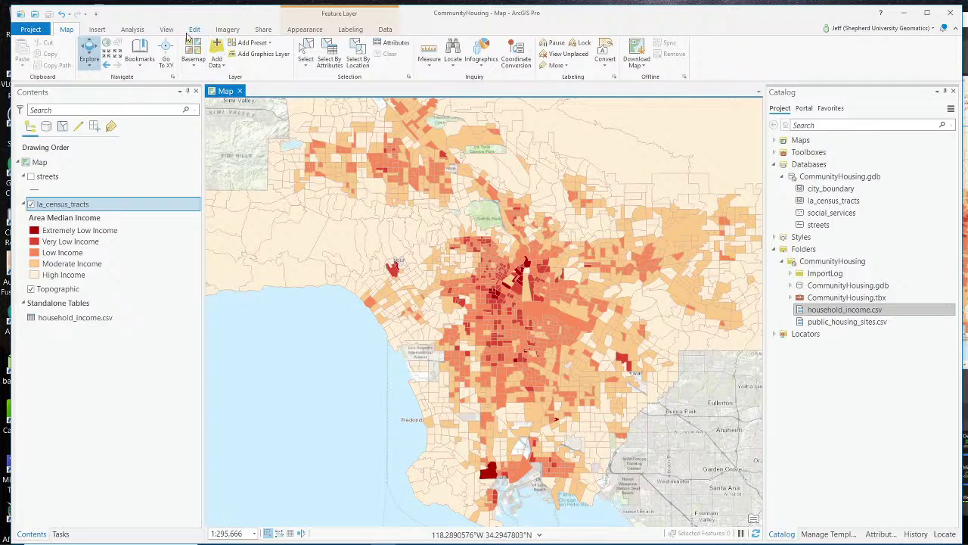
Open the Create Address Locator tool from the legacy Geocoding Tools.
{"action": "left_click", "coordinate": [133, 30]}
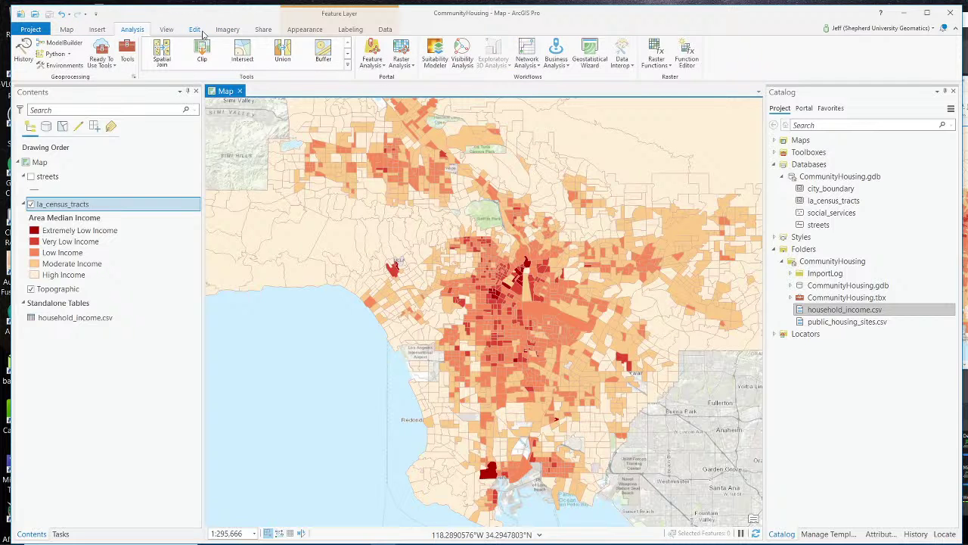
{"action": "left_click", "coordinate": [195, 30]}
{"action": "left_click", "coordinate": [128, 32]}
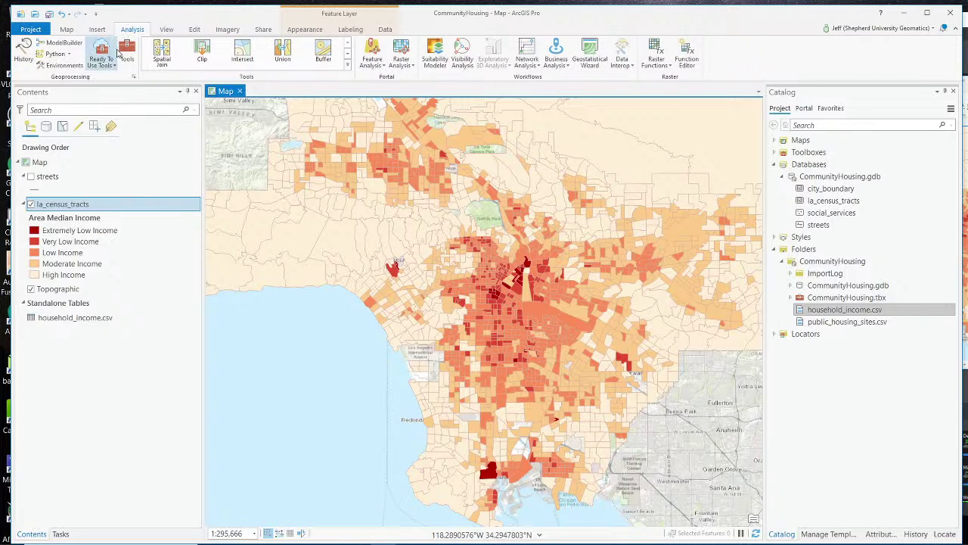
{"action": "left_click", "coordinate": [124, 53]}
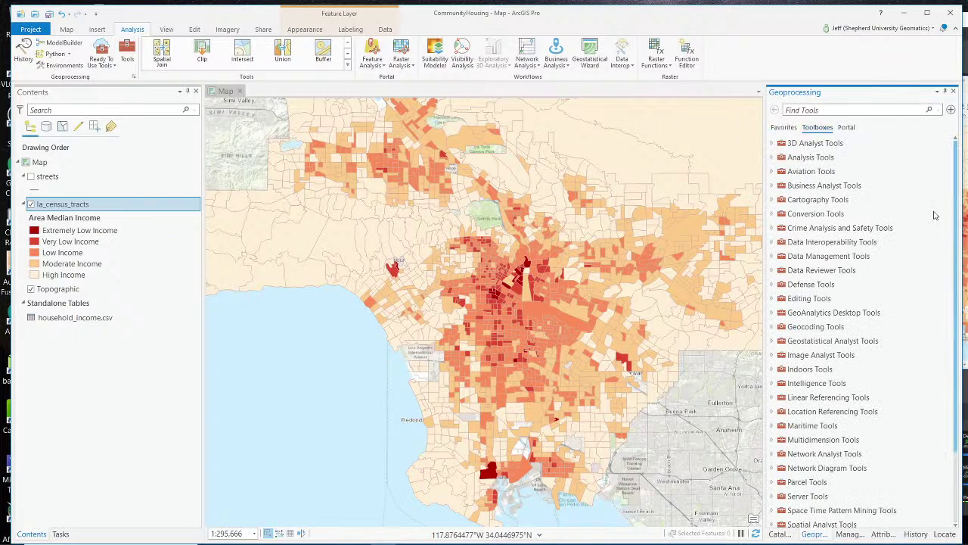
{"action": "double_click", "coordinate": [805, 328]}
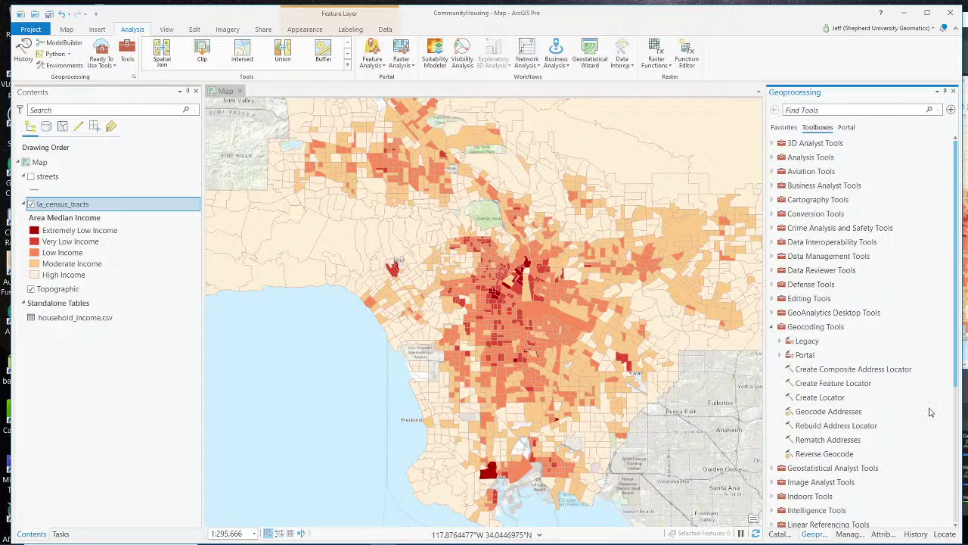
{"action": "left_click", "coordinate": [779, 342]}
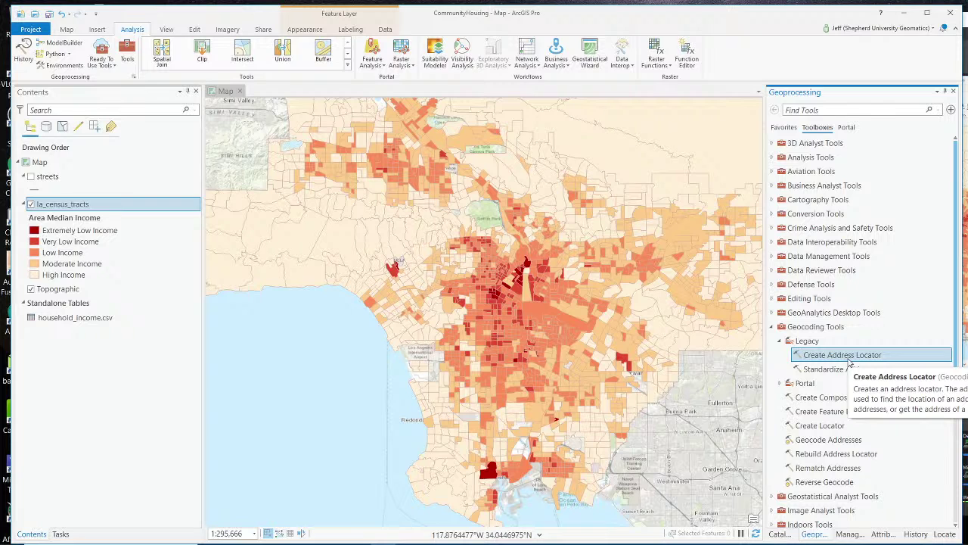
{"action": "double_click", "coordinate": [849, 362]}
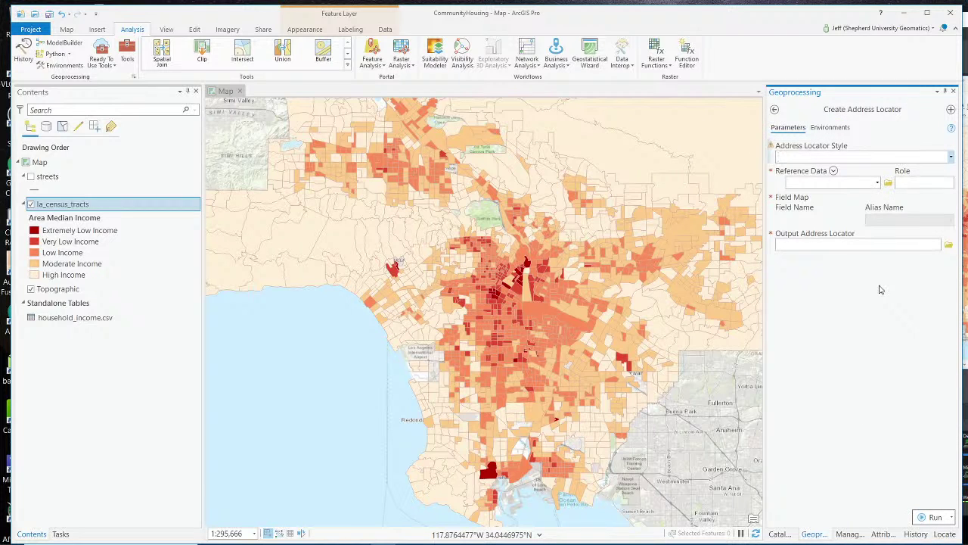
Set the address locator style to US Address - Dual Ranges, with streets as the reference data in the Primary Table role.
{"action": "left_click", "coordinate": [951, 157]}
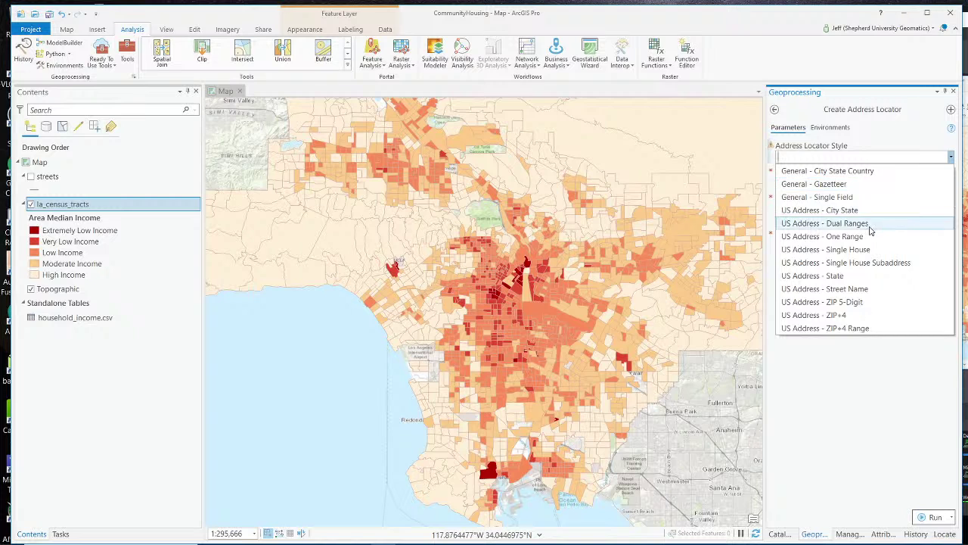
{"action": "left_click", "coordinate": [870, 225]}
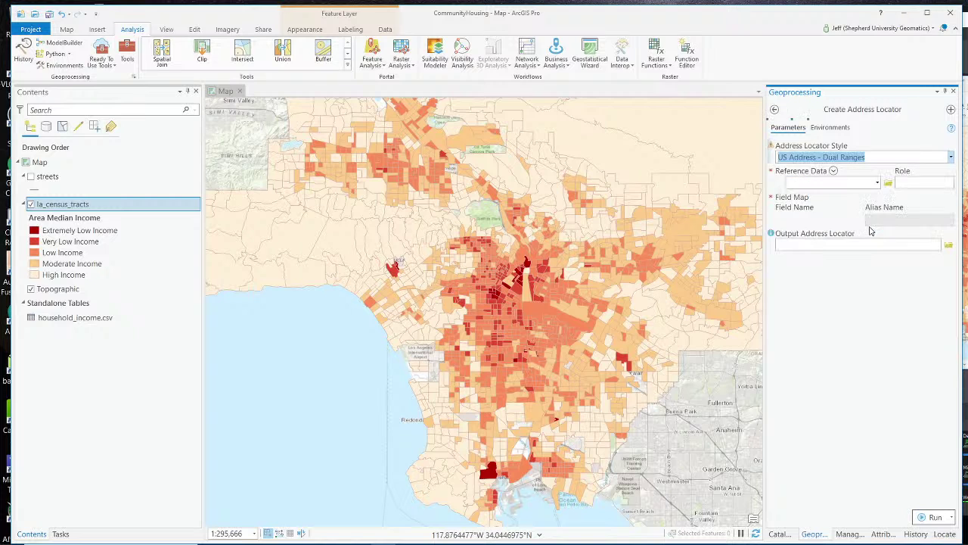
{"action": "left_click", "coordinate": [878, 183]}
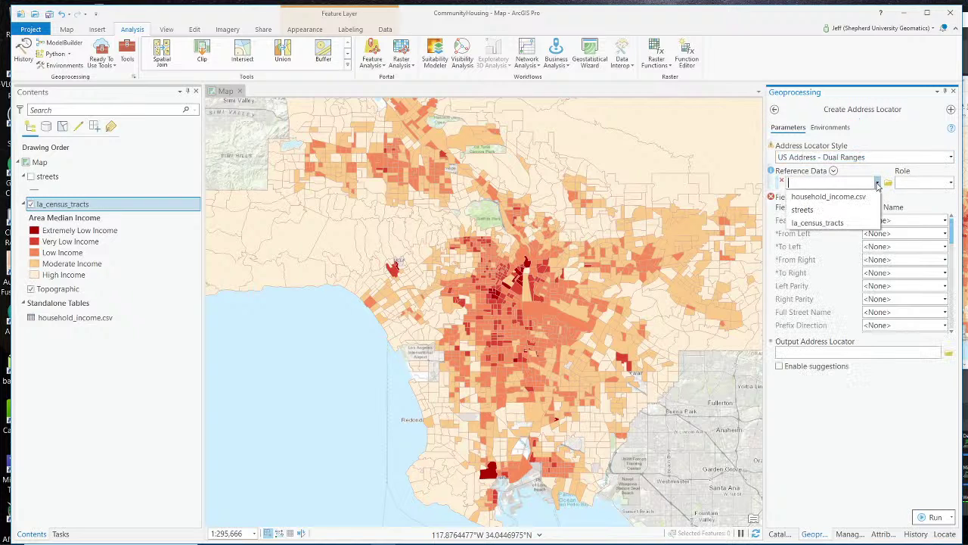
{"action": "left_click", "coordinate": [855, 215]}
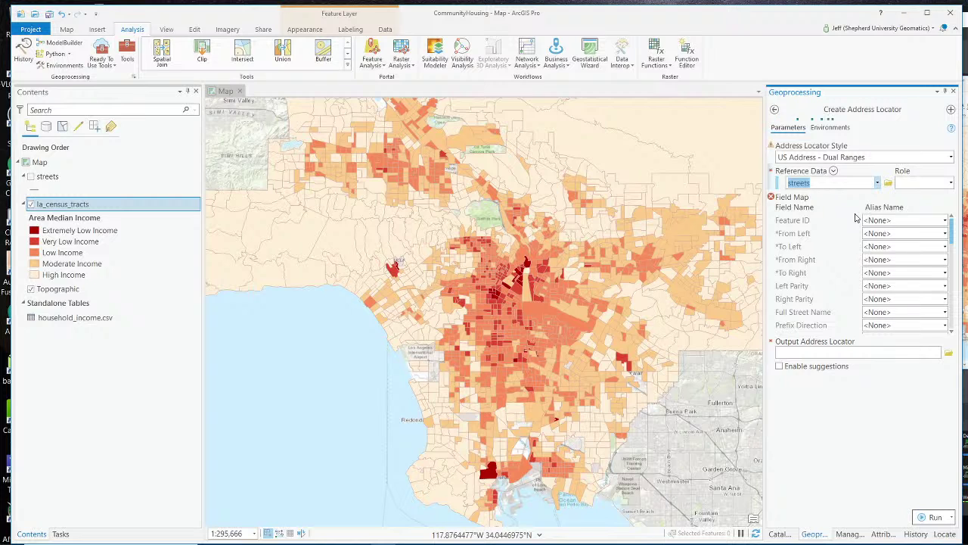
{"action": "left_click", "coordinate": [950, 183]}
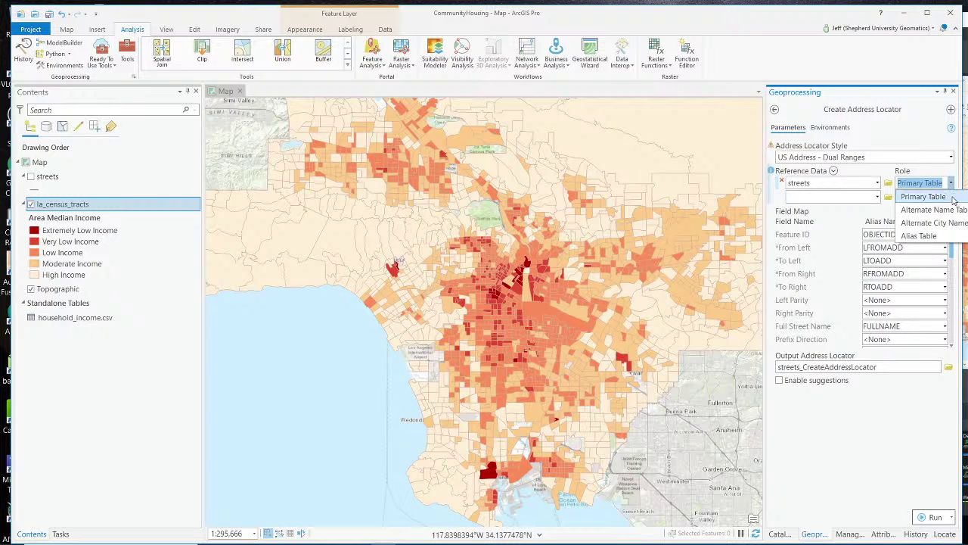
{"action": "left_click", "coordinate": [952, 199]}
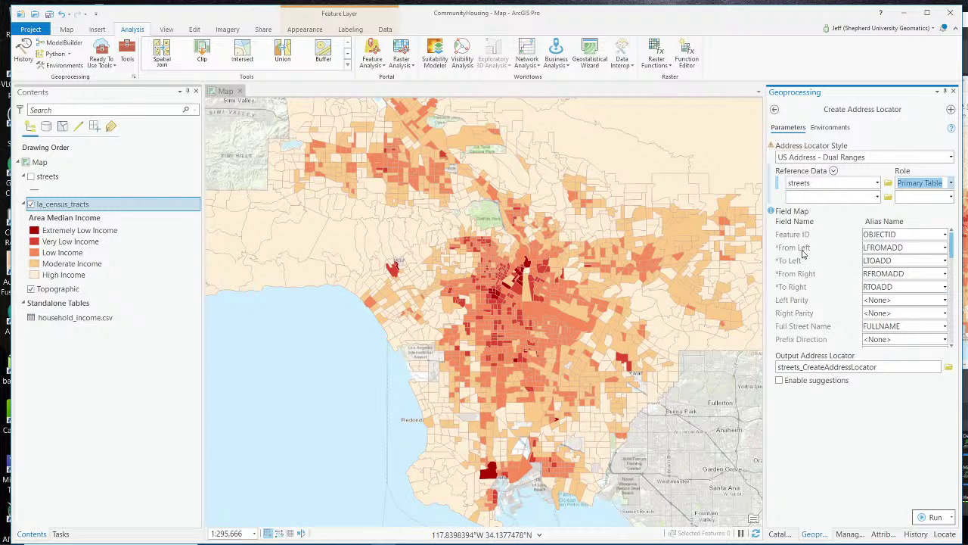
Check the locator's field map against the full name, left and right address range and street name columns of the streets attribute table.
{"action": "scroll", "coordinate": [804, 253], "scroll_direction": "down", "scroll_amount": 3}
{"action": "scroll", "coordinate": [804, 257], "scroll_direction": "up", "scroll_amount": 3}
{"action": "scroll", "coordinate": [802, 249], "scroll_direction": "down", "scroll_amount": 3}
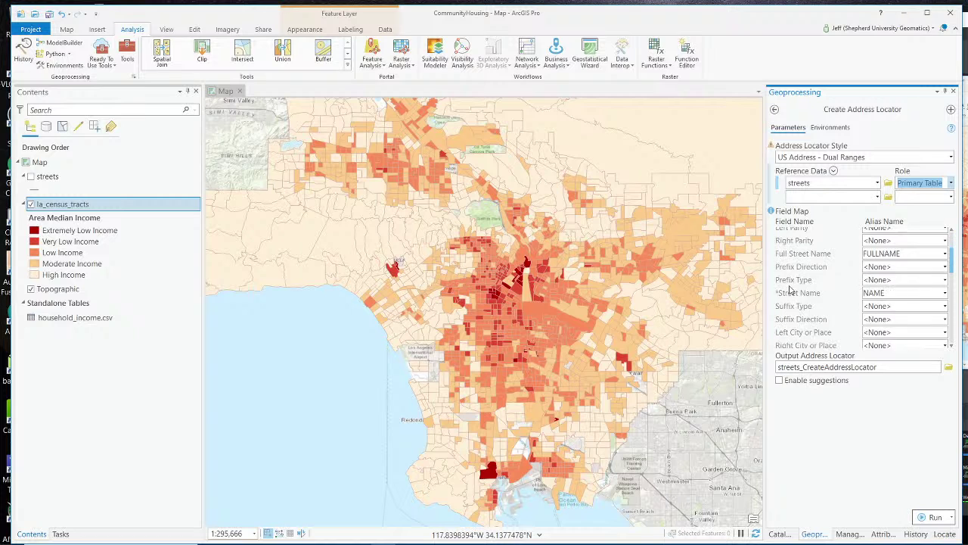
{"action": "scroll", "coordinate": [790, 288], "scroll_direction": "down", "scroll_amount": 10}
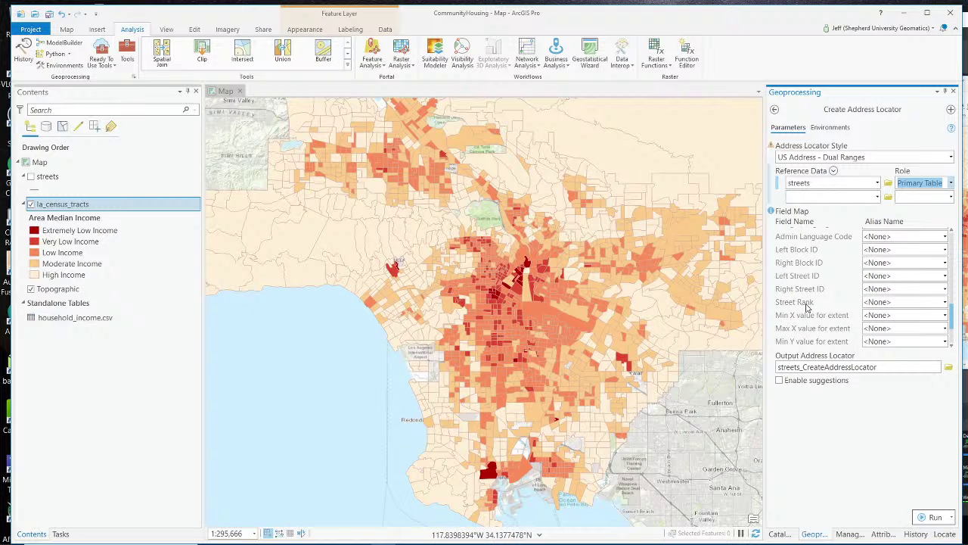
{"action": "scroll", "coordinate": [804, 311], "scroll_direction": "up", "scroll_amount": 10}
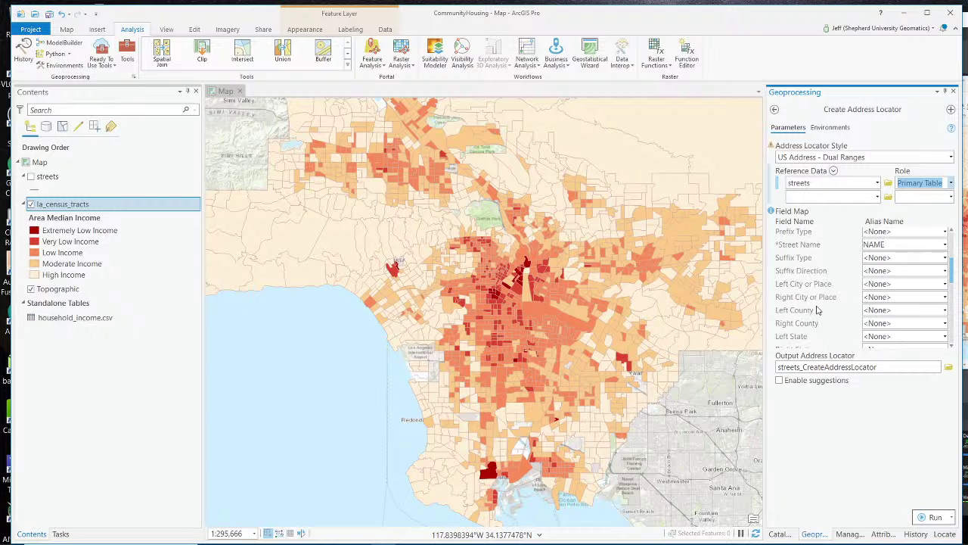
{"action": "scroll", "coordinate": [817, 310], "scroll_direction": "up", "scroll_amount": 3}
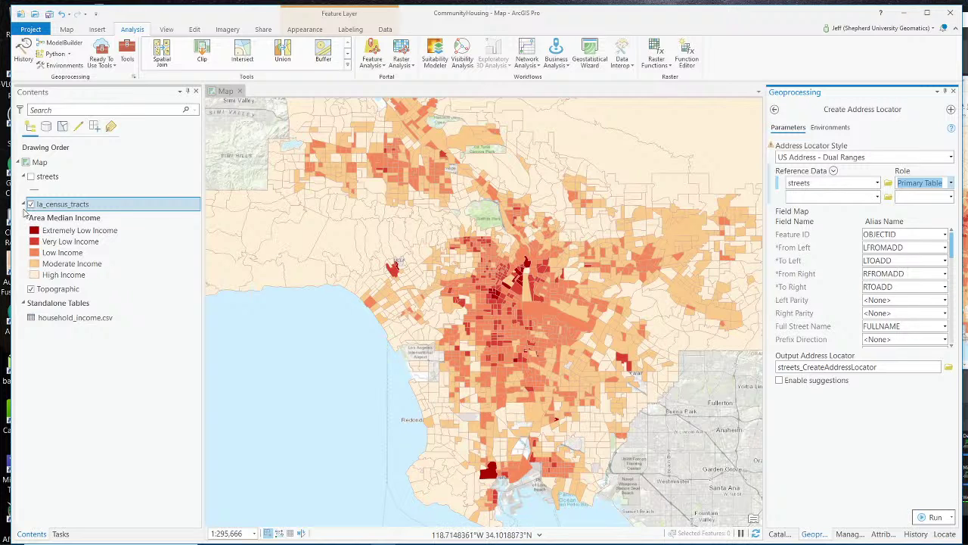
{"action": "right_click", "coordinate": [43, 177]}
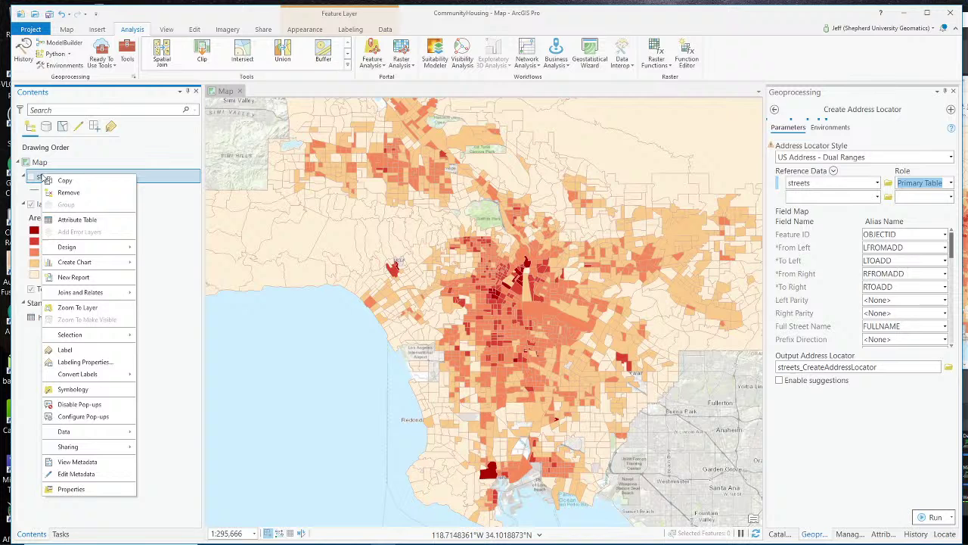
{"action": "left_click", "coordinate": [76, 219]}
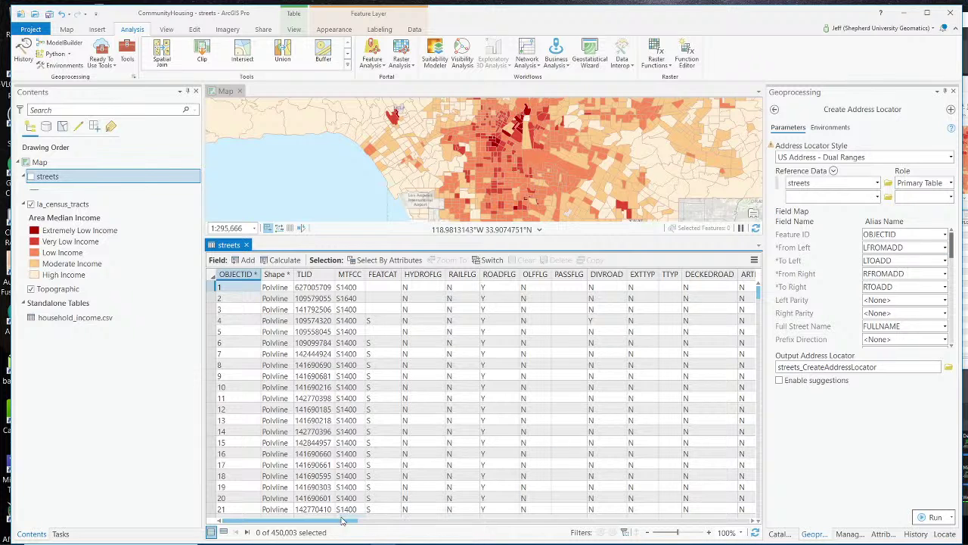
{"action": "left_click_drag", "start_coordinate": [343, 520], "coordinate": [491, 533]}
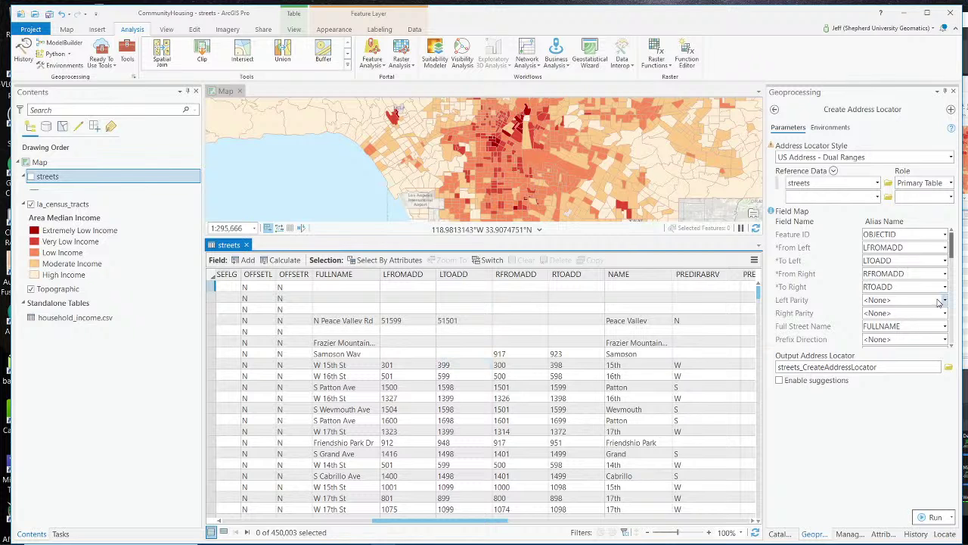
{"action": "left_click", "coordinate": [245, 244]}
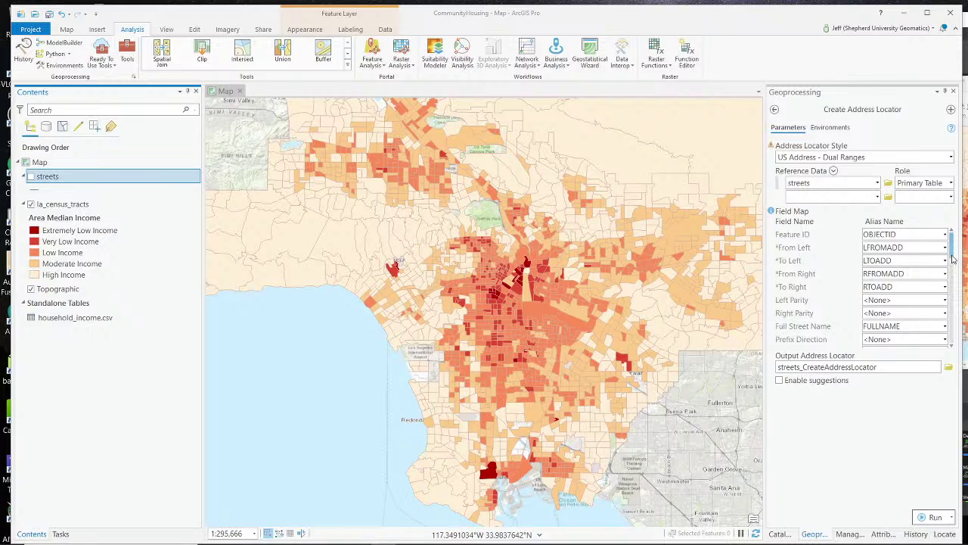
Map the locator's Prefix Direction field to PREDIRABRV in the field map.
{"action": "scroll", "coordinate": [951, 265], "scroll_direction": "down", "scroll_amount": 1}
{"action": "left_click_drag", "start_coordinate": [953, 273], "coordinate": [953, 278]}
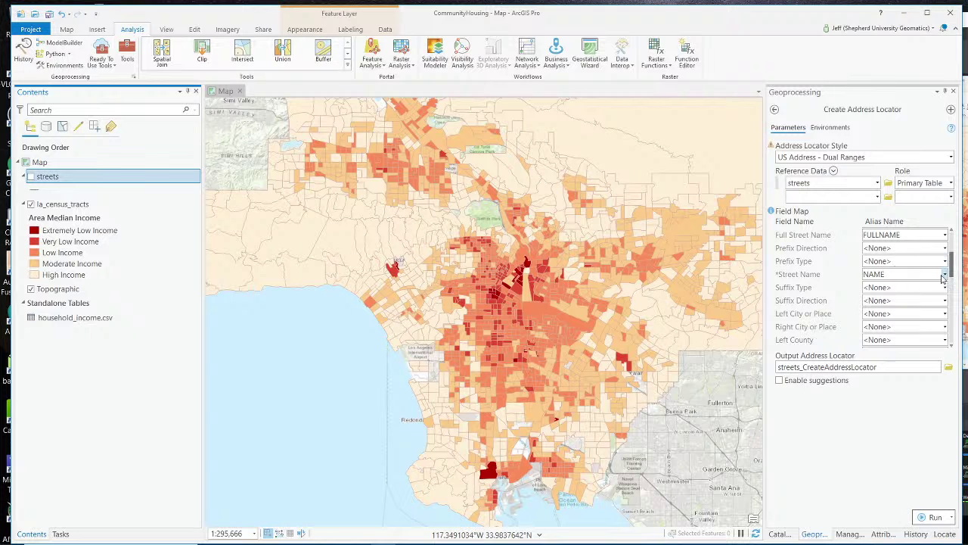
{"action": "left_click_drag", "start_coordinate": [953, 272], "coordinate": [948, 322]}
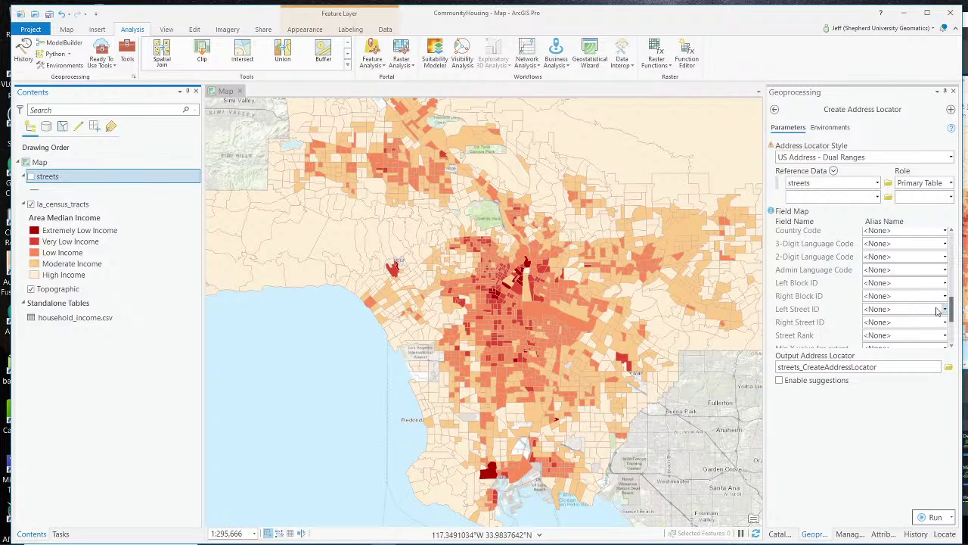
{"action": "left_click_drag", "start_coordinate": [949, 303], "coordinate": [950, 259]}
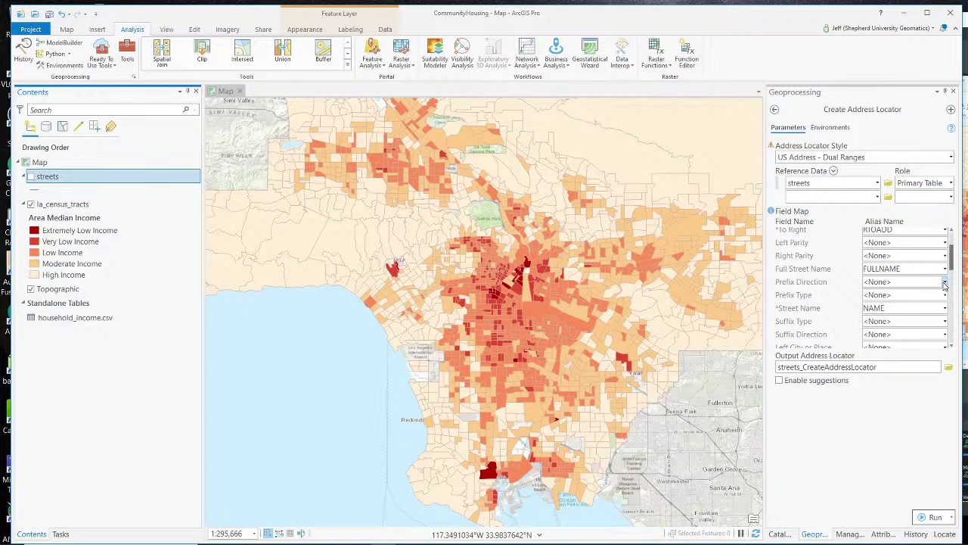
{"action": "left_click", "coordinate": [944, 282]}
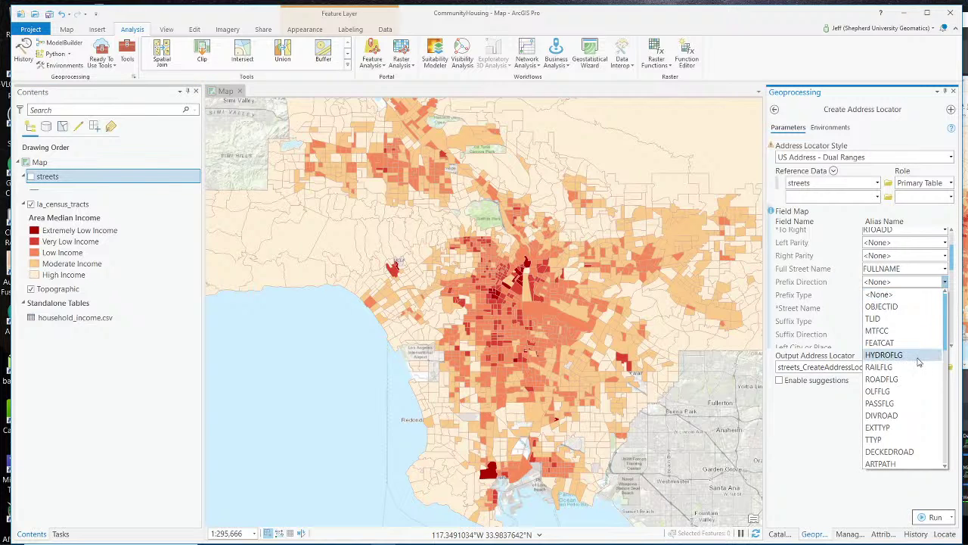
{"action": "scroll", "coordinate": [906, 368], "scroll_direction": "down", "scroll_amount": 3}
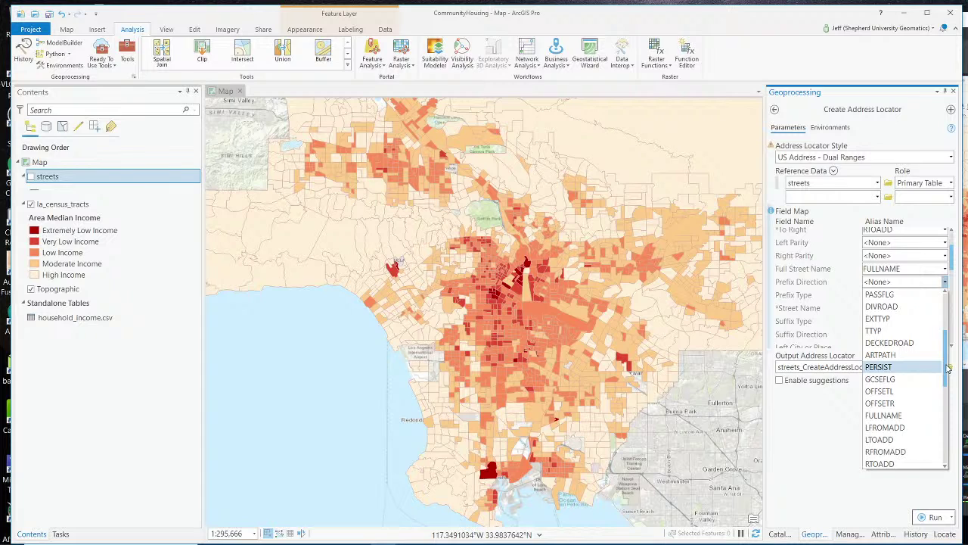
{"action": "left_click_drag", "start_coordinate": [946, 369], "coordinate": [945, 401]}
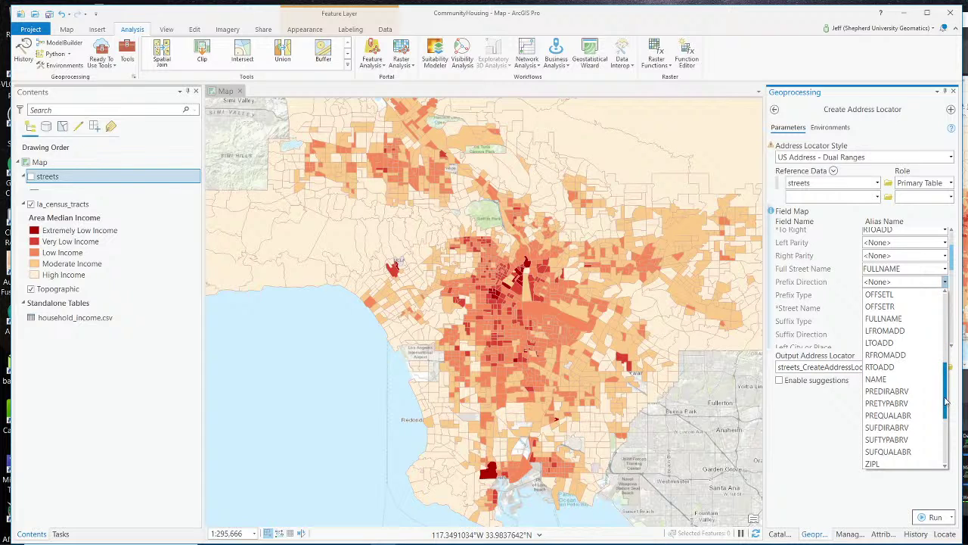
{"action": "left_click", "coordinate": [915, 392]}
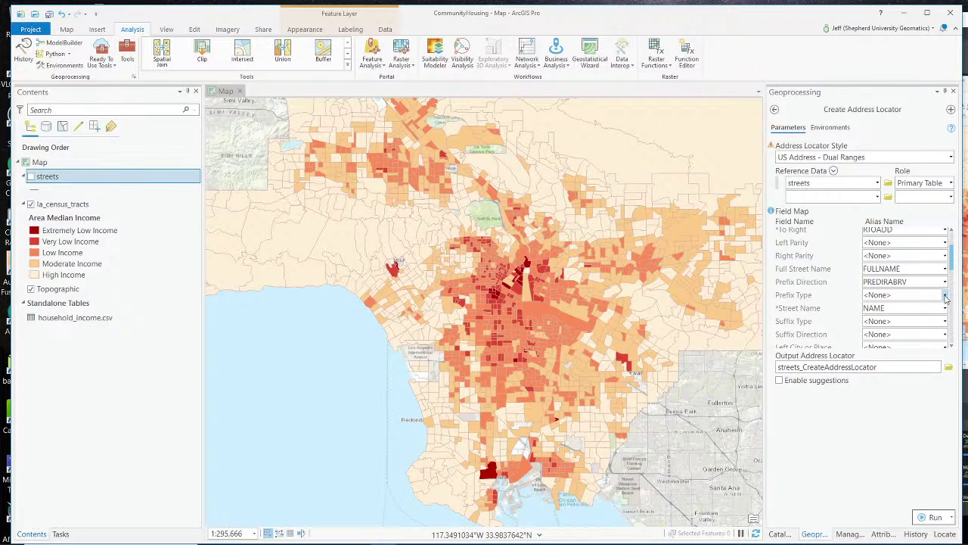
Map the locator's Prefix Type field to PRETYPABRV.
{"action": "left_click", "coordinate": [946, 295]}
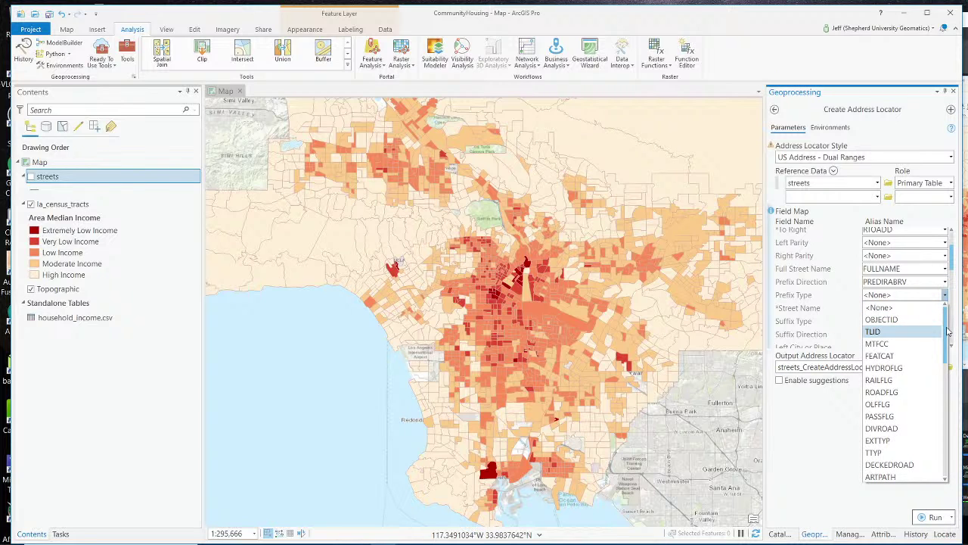
{"action": "left_click_drag", "start_coordinate": [948, 331], "coordinate": [950, 410]}
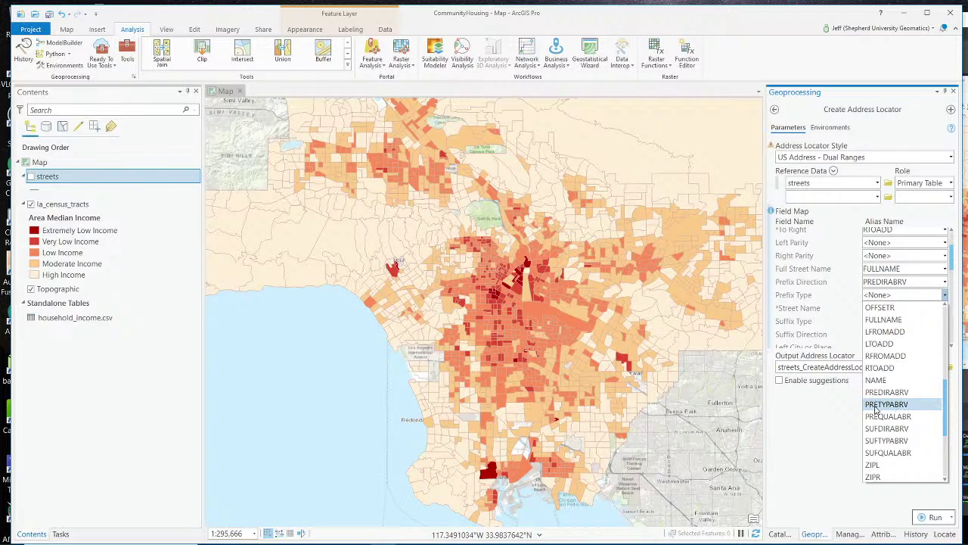
{"action": "left_click", "coordinate": [894, 406]}
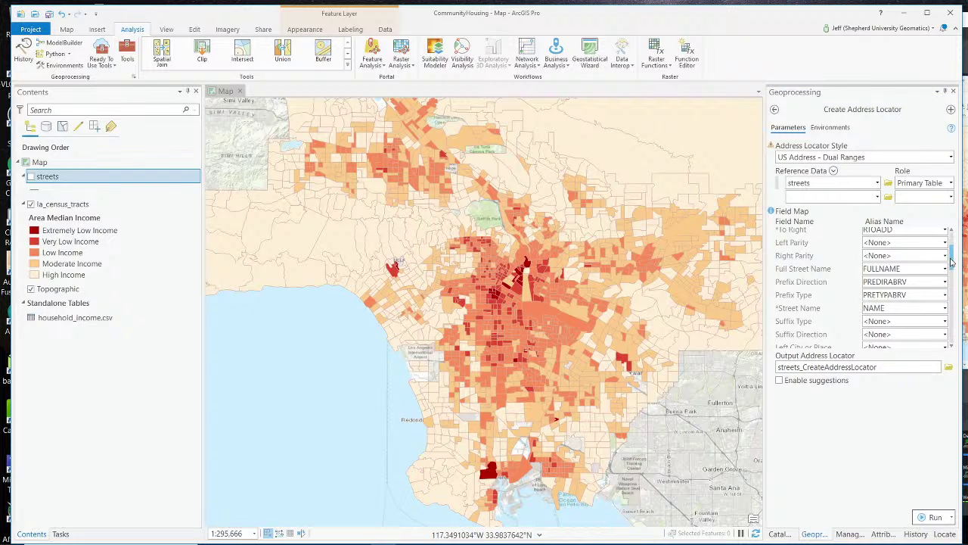
Map the locator's Suffix Type field to SUFTYPABRV.
{"action": "scroll", "coordinate": [951, 261], "scroll_direction": "down", "scroll_amount": 3}
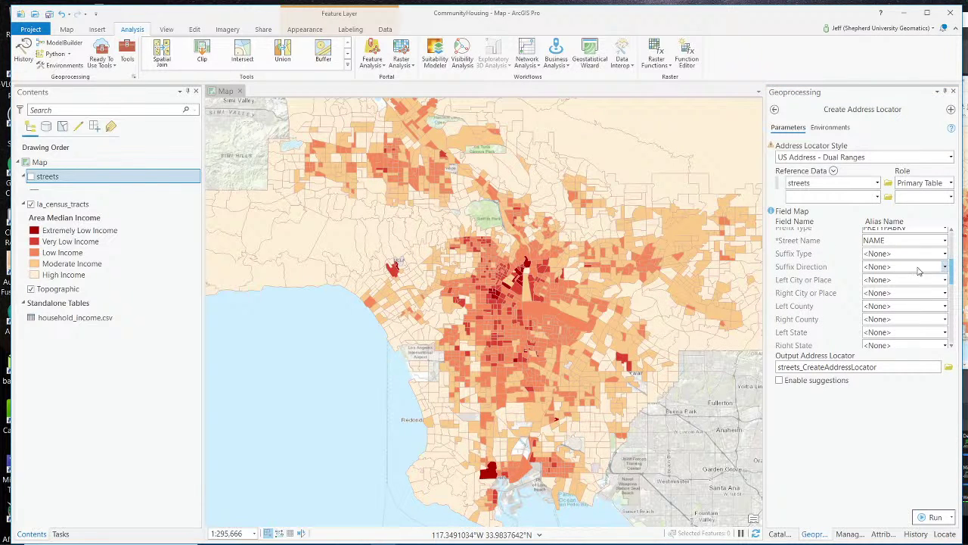
{"action": "left_click", "coordinate": [945, 256]}
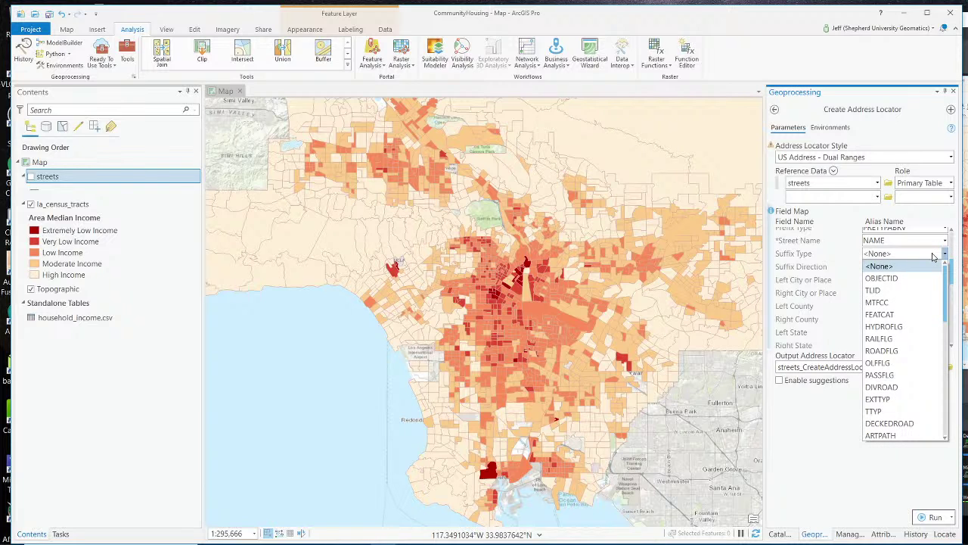
{"action": "left_click_drag", "start_coordinate": [946, 276], "coordinate": [950, 348]}
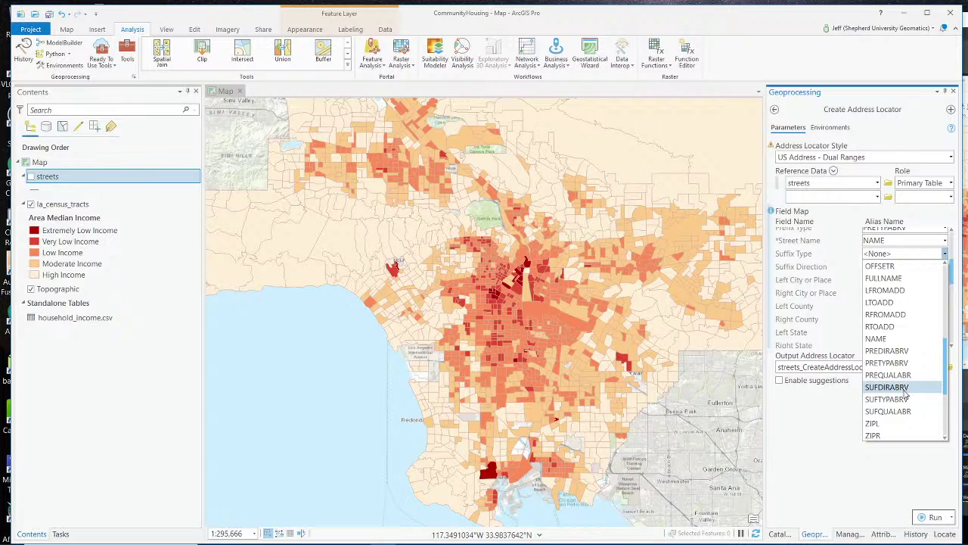
{"action": "left_click", "coordinate": [906, 400]}
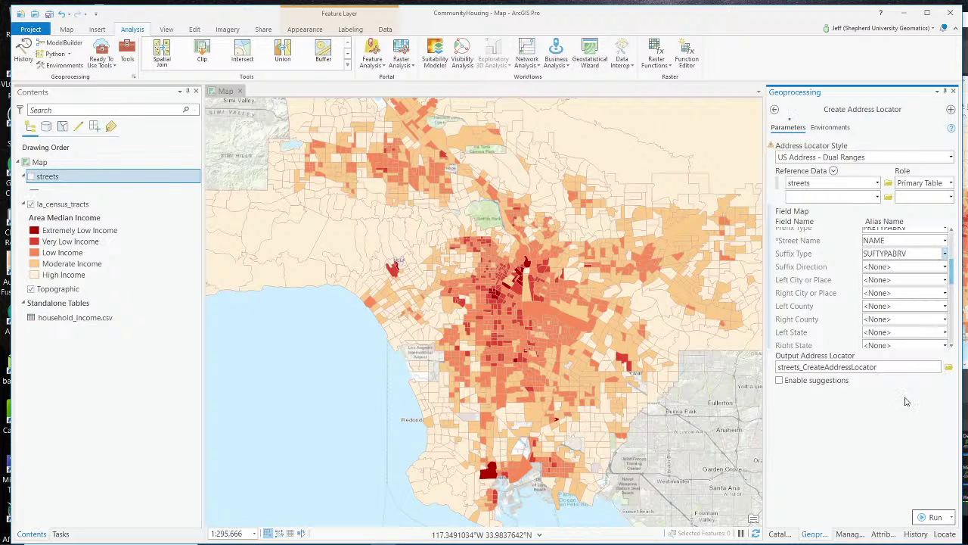
Map the locator's Suffix Direction field to SUFDIRABRV.
{"action": "left_click", "coordinate": [943, 267]}
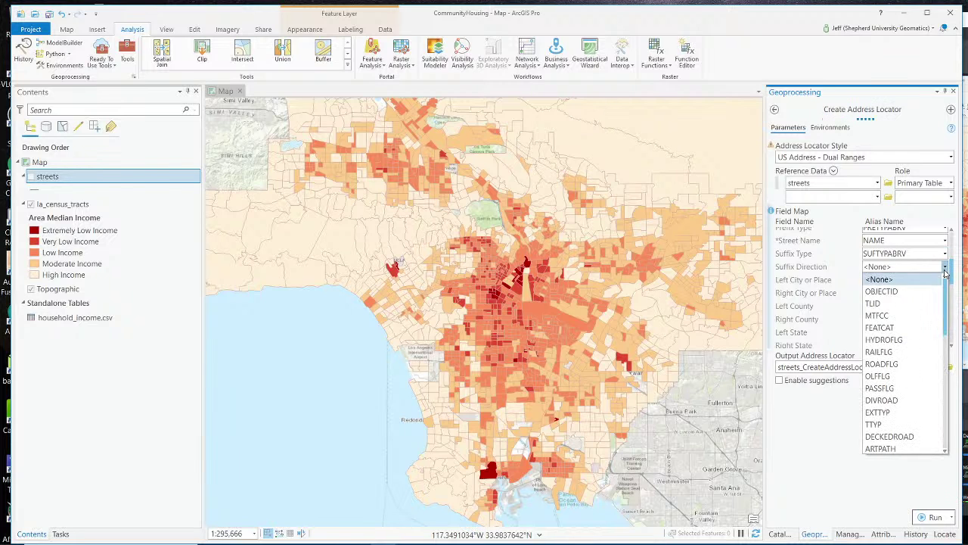
{"action": "left_click", "coordinate": [946, 321]}
{"action": "left_click", "coordinate": [951, 266]}
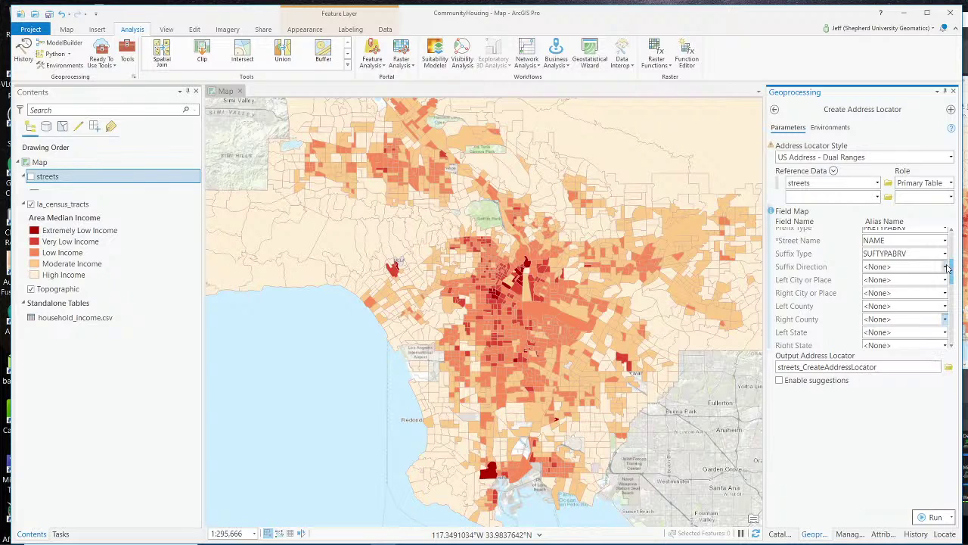
{"action": "left_click", "coordinate": [945, 268]}
{"action": "left_click_drag", "start_coordinate": [947, 299], "coordinate": [946, 393]}
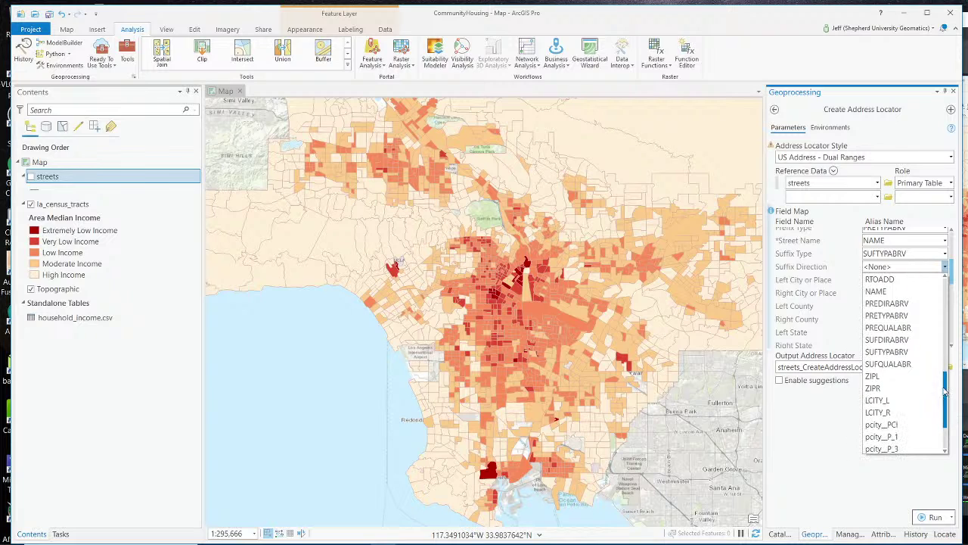
{"action": "left_click", "coordinate": [897, 344]}
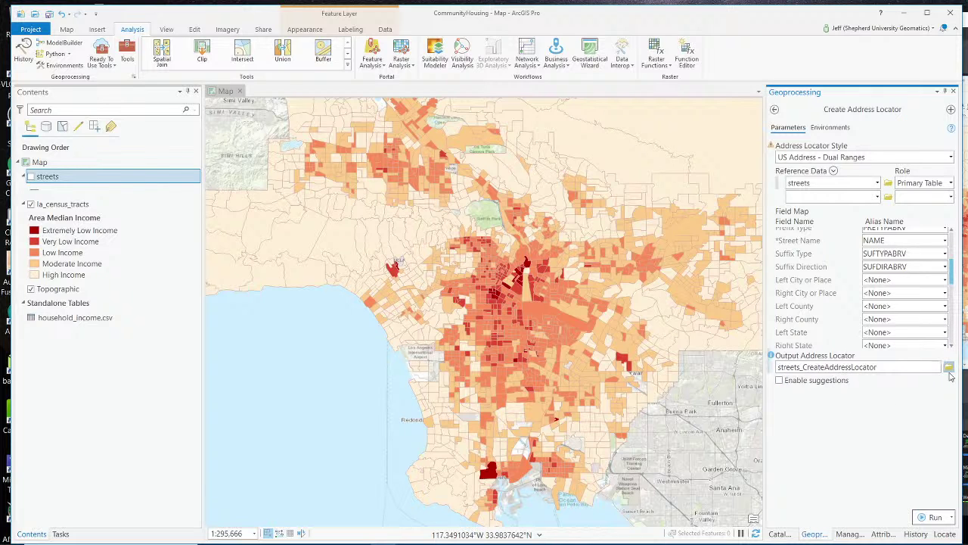
Name the output locator Housing_Address_Locator in the CommunityHousing project folder and run the Create Address Locator tool.
{"action": "left_click", "coordinate": [949, 367]}
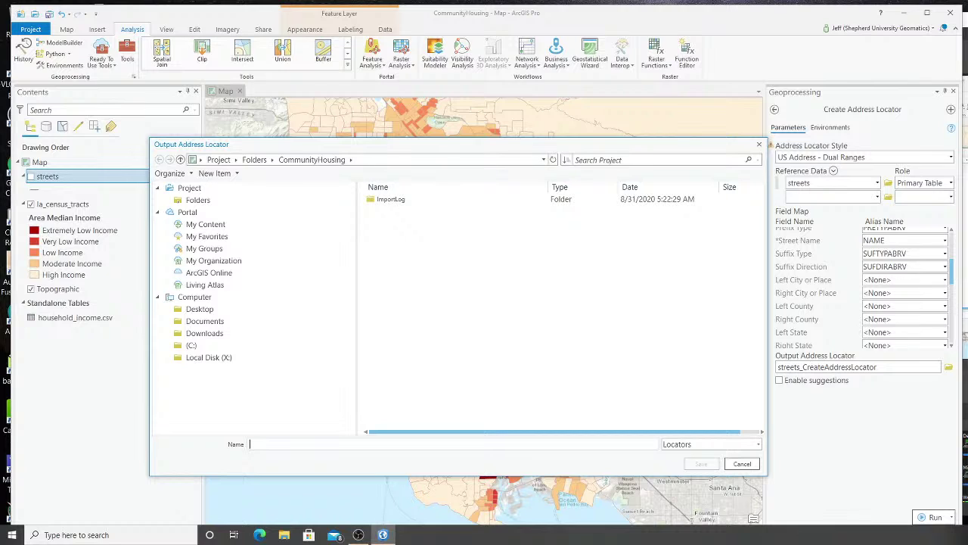
{"action": "type", "text": "Housing_ad"}
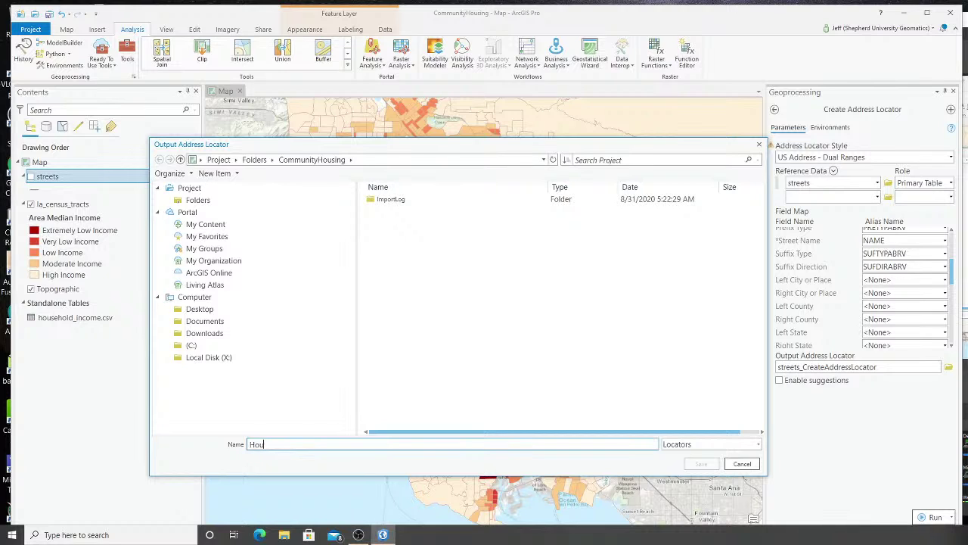
{"action": "key", "text": "BackSpace"}
{"action": "key", "text": "BackSpace"}
{"action": "type", "text": "Address_Loca"}
{"action": "key", "text": "BackSpace"}
{"action": "key", "text": "BackSpace"}
{"action": "key", "text": "BackSpace"}
{"action": "key", "text": "BackSpace"}
{"action": "type", "text": "Loca"}
{"action": "key", "text": "BackSpace"}
{"action": "type", "text": "ator"}
{"action": "left_click", "coordinate": [701, 464]}
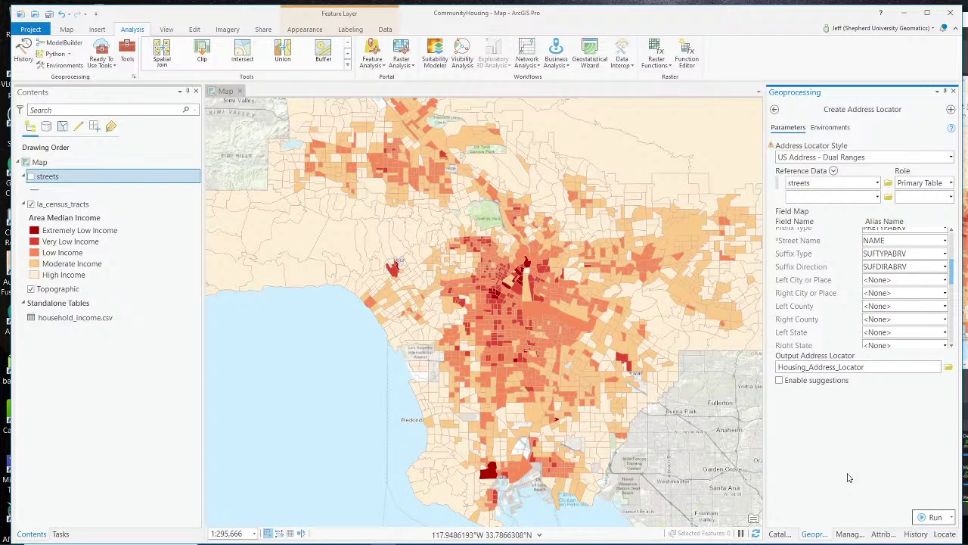
{"action": "left_click", "coordinate": [933, 518]}
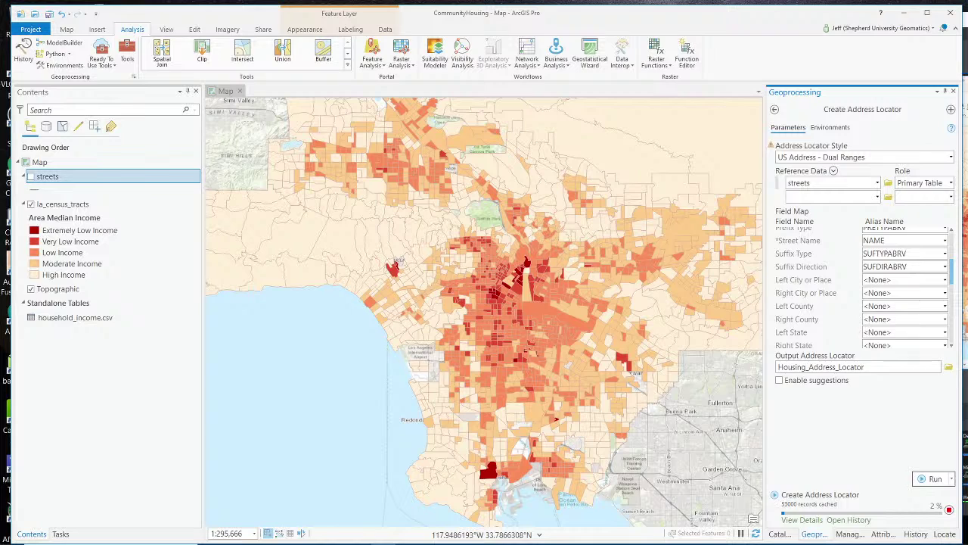
{"action": "key", "text": "alt+Tab"}
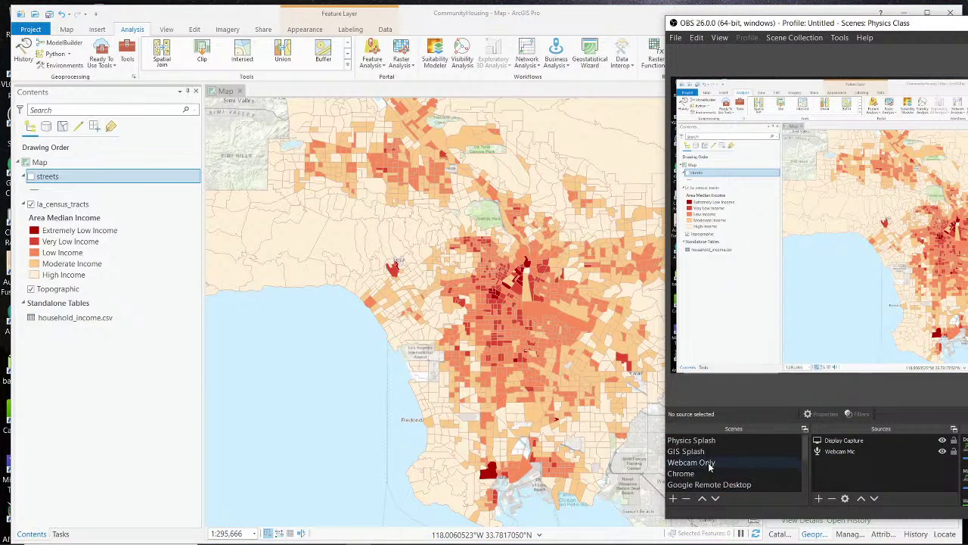
{"action": "left_click", "coordinate": [709, 463]}
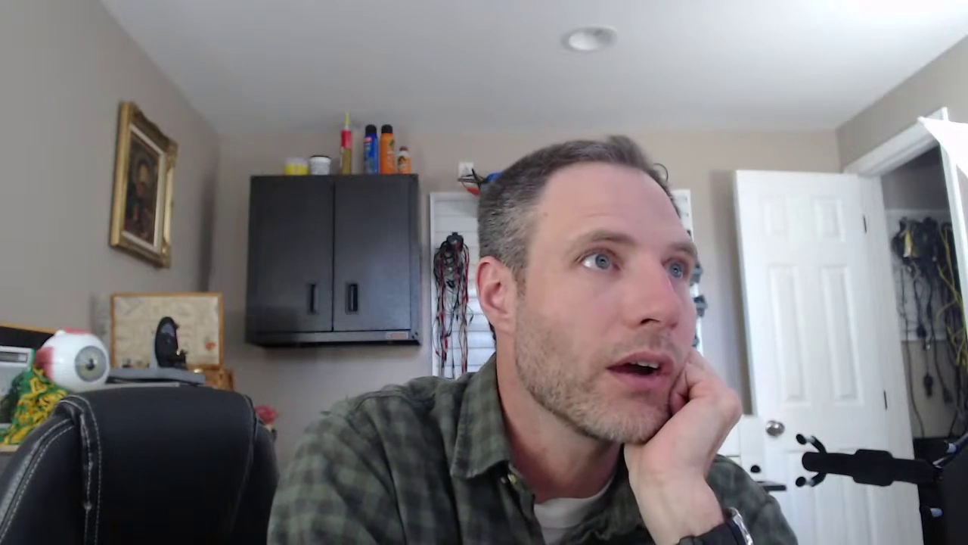
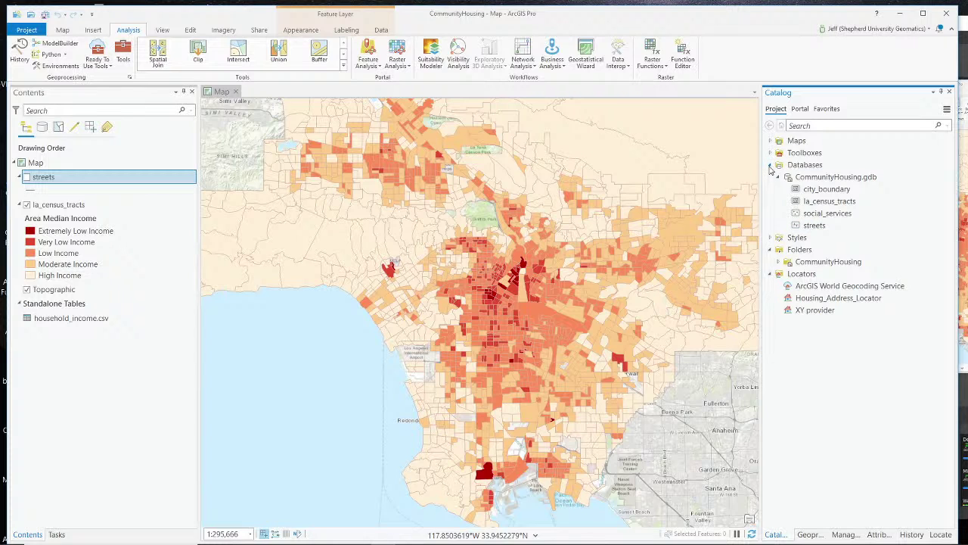
Add the public_housing_sites.csv table from the CommunityHousing folder to the current map.
{"action": "left_click", "coordinate": [780, 262]}
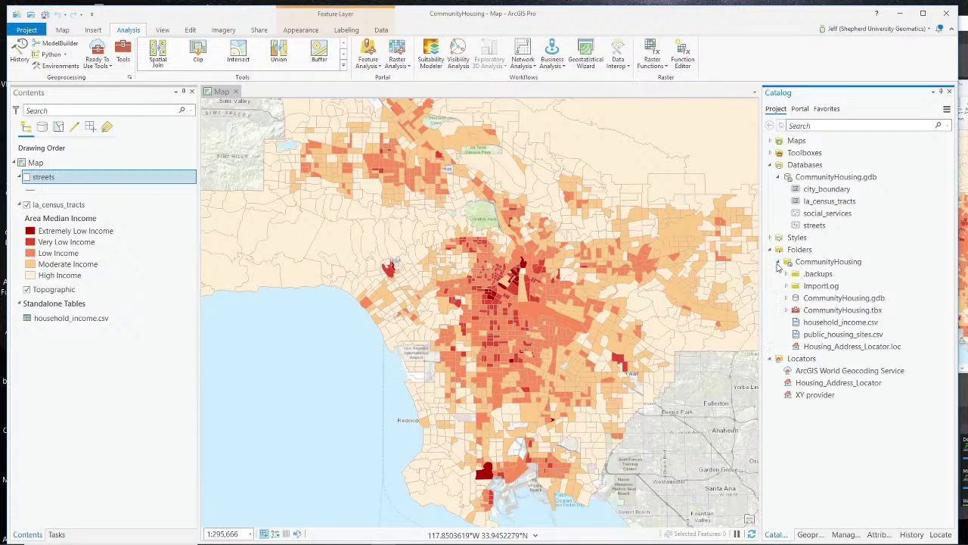
{"action": "right_click", "coordinate": [806, 338]}
{"action": "left_click", "coordinate": [831, 346]}
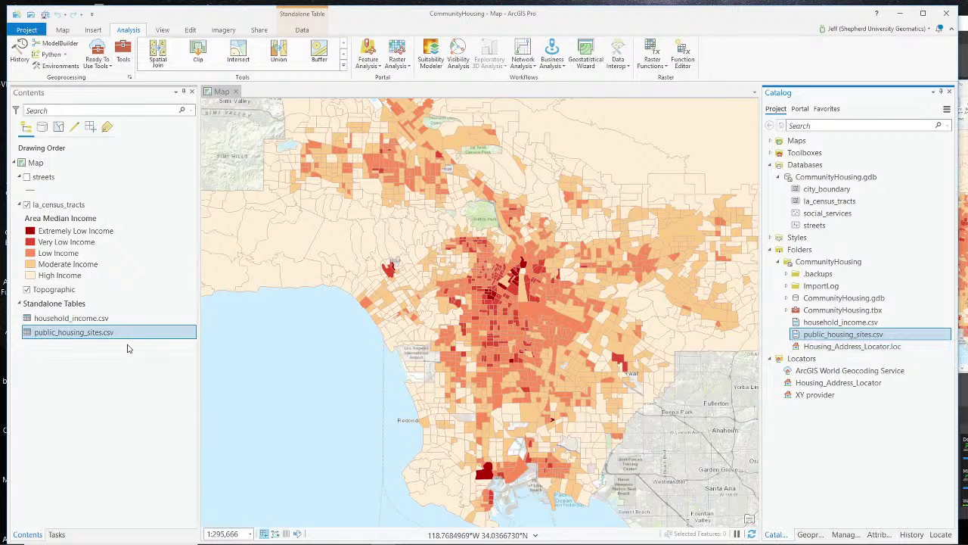
Open the public_housing_sites.csv table and examine its records and the ADDRESS, CITY, STATE and ZIP columns.
{"action": "right_click", "coordinate": [88, 339]}
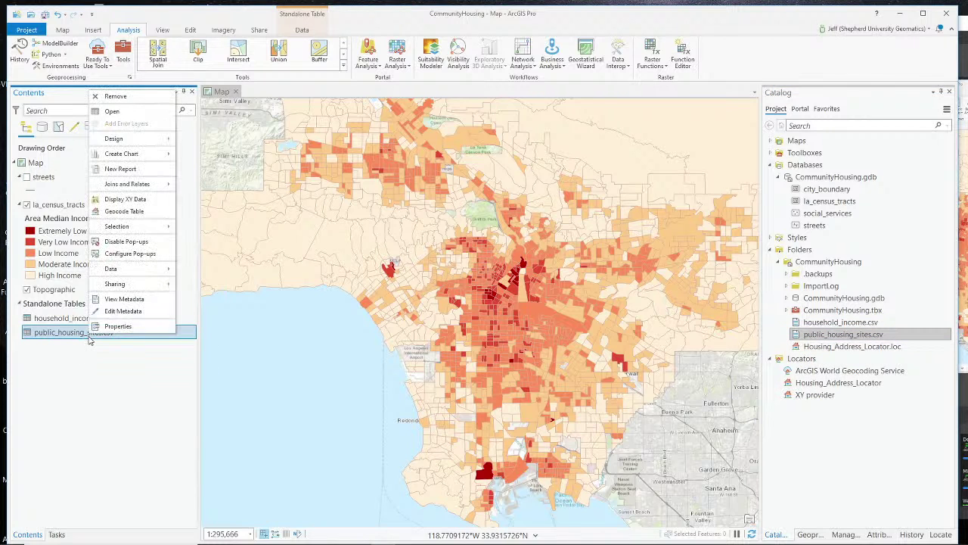
{"action": "left_click", "coordinate": [112, 111]}
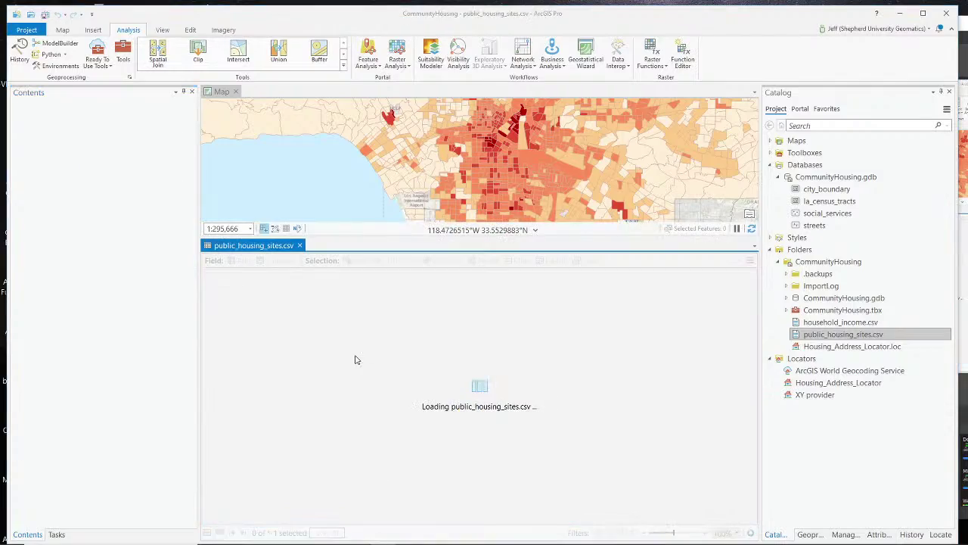
{"action": "scroll", "coordinate": [380, 363], "scroll_direction": "down", "scroll_amount": 10}
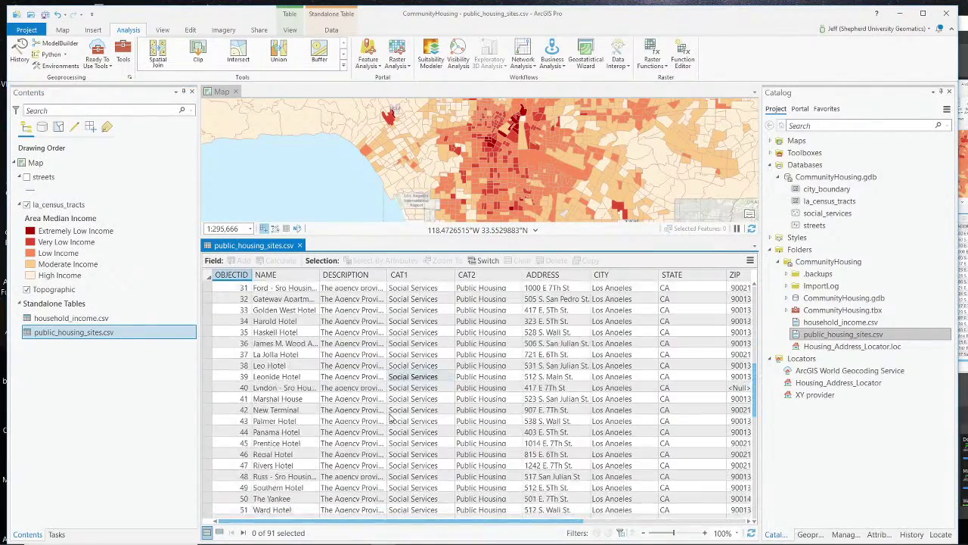
{"action": "scroll", "coordinate": [391, 419], "scroll_direction": "down", "scroll_amount": 13}
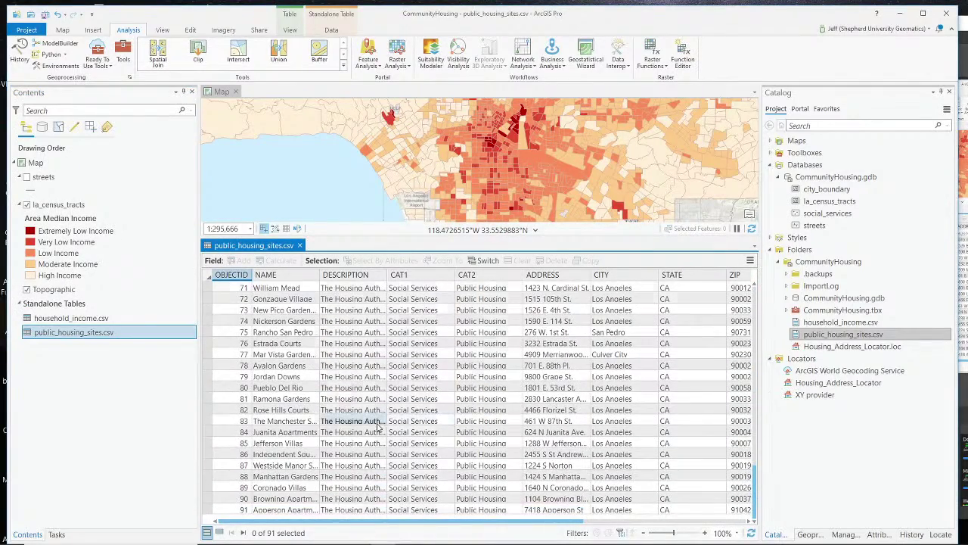
{"action": "scroll", "coordinate": [379, 426], "scroll_direction": "up", "scroll_amount": 20}
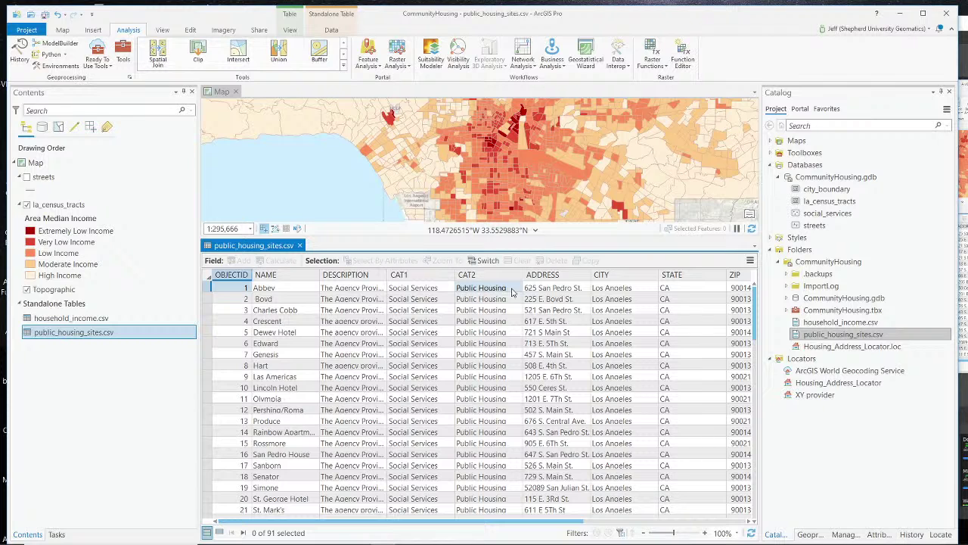
{"action": "scroll", "coordinate": [537, 393], "scroll_direction": "down", "scroll_amount": 1}
{"action": "scroll", "coordinate": [545, 423], "scroll_direction": "up", "scroll_amount": 1}
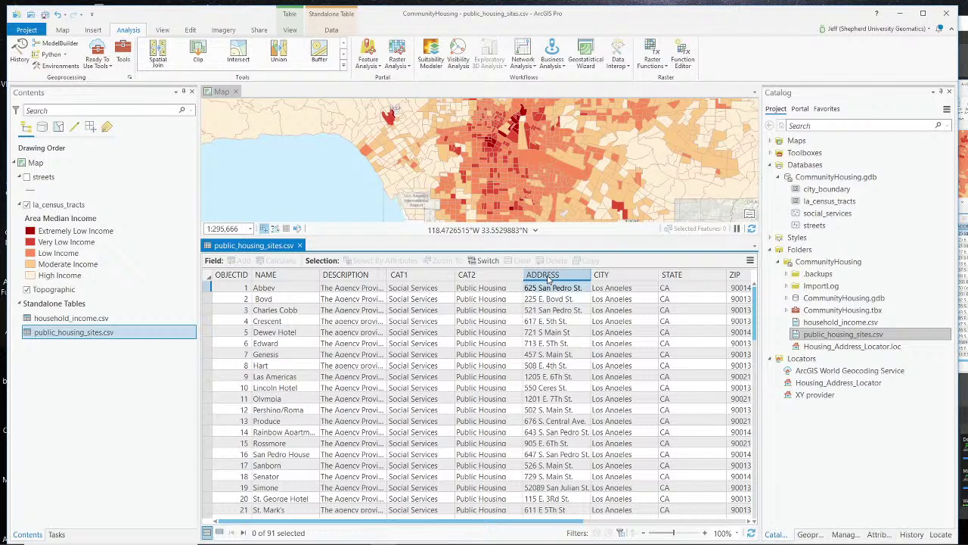
{"action": "left_click", "coordinate": [688, 276]}
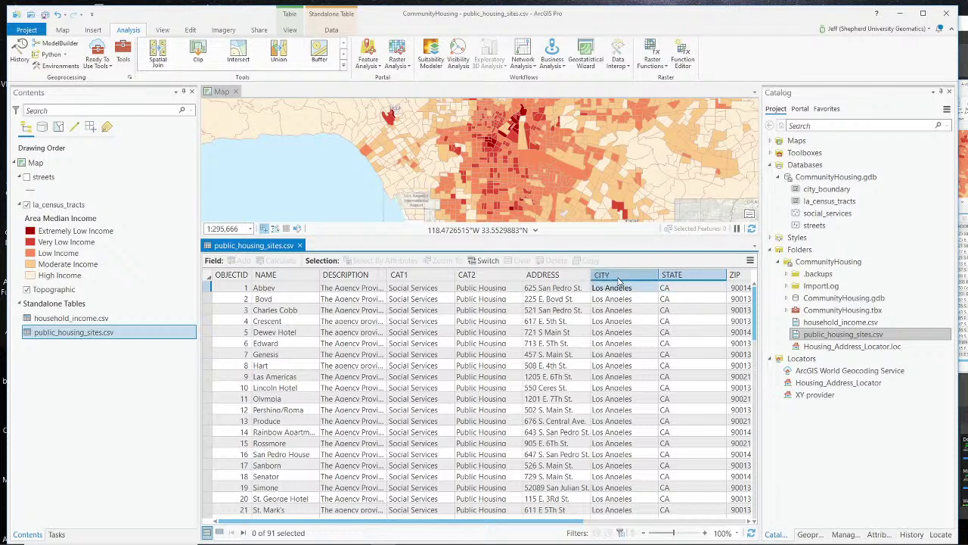
{"action": "left_click", "coordinate": [741, 277]}
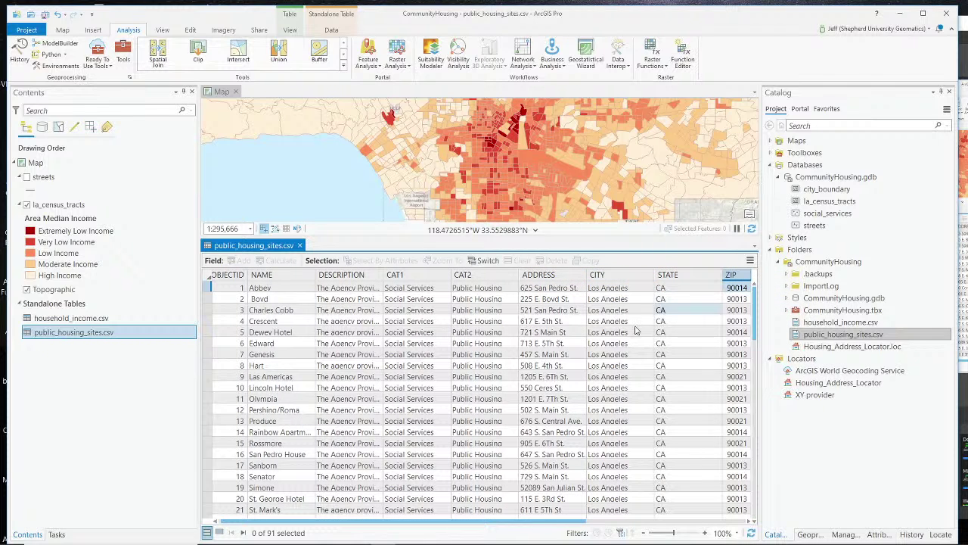
Examine the ZIP and UNITS columns of the public_housing_sites.csv table.
{"action": "left_click_drag", "start_coordinate": [581, 521], "coordinate": [642, 522]}
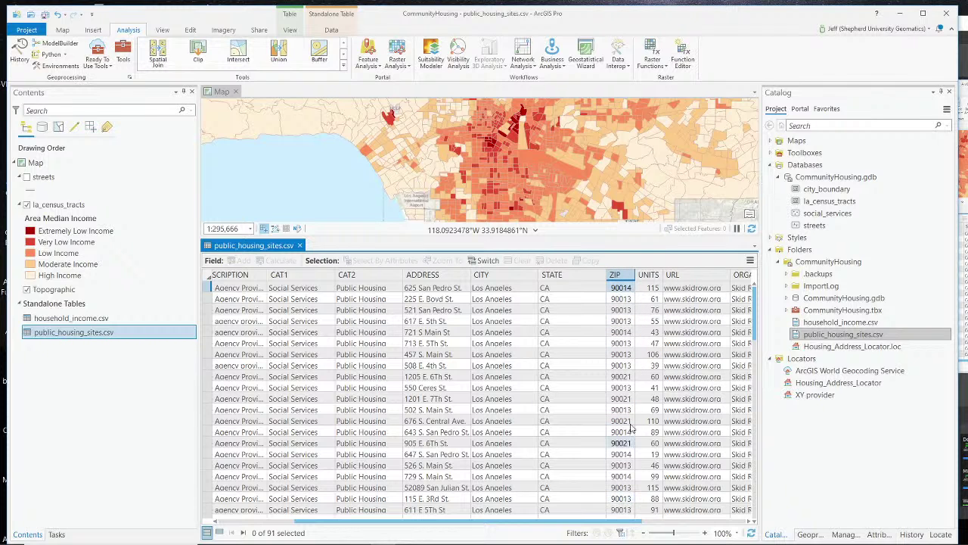
{"action": "scroll", "coordinate": [624, 371], "scroll_direction": "down", "scroll_amount": 2}
{"action": "scroll", "coordinate": [625, 370], "scroll_direction": "up", "scroll_amount": 2}
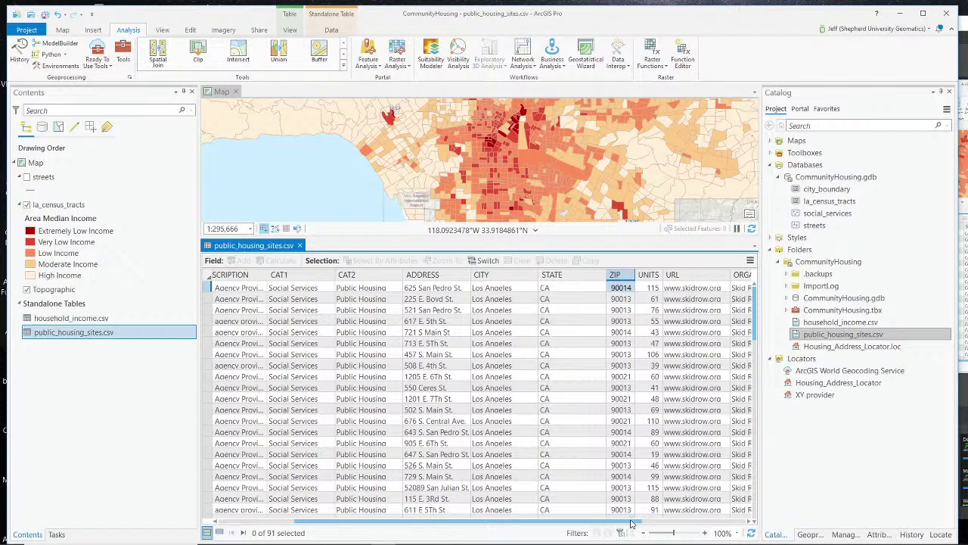
{"action": "left_click", "coordinate": [645, 276]}
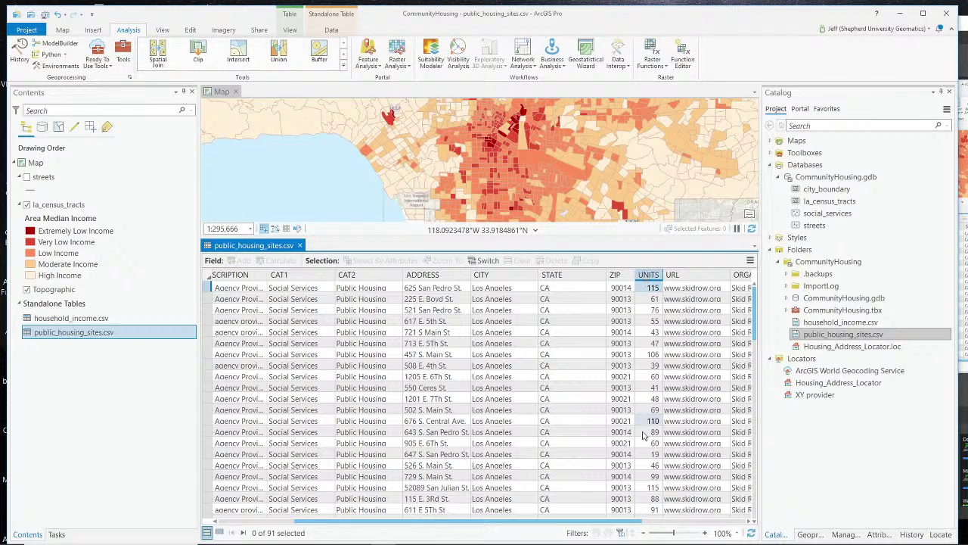
{"action": "left_click_drag", "start_coordinate": [634, 524], "coordinate": [745, 524]}
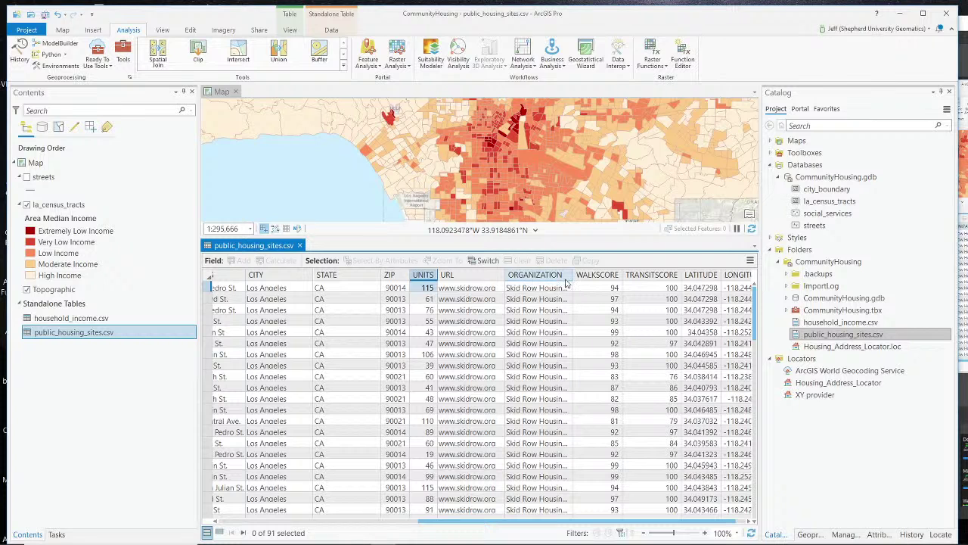
Widen the ORGANIZATION column to fit its names and review the housing organizations through all the records.
{"action": "left_click_drag", "start_coordinate": [573, 275], "coordinate": [648, 275]}
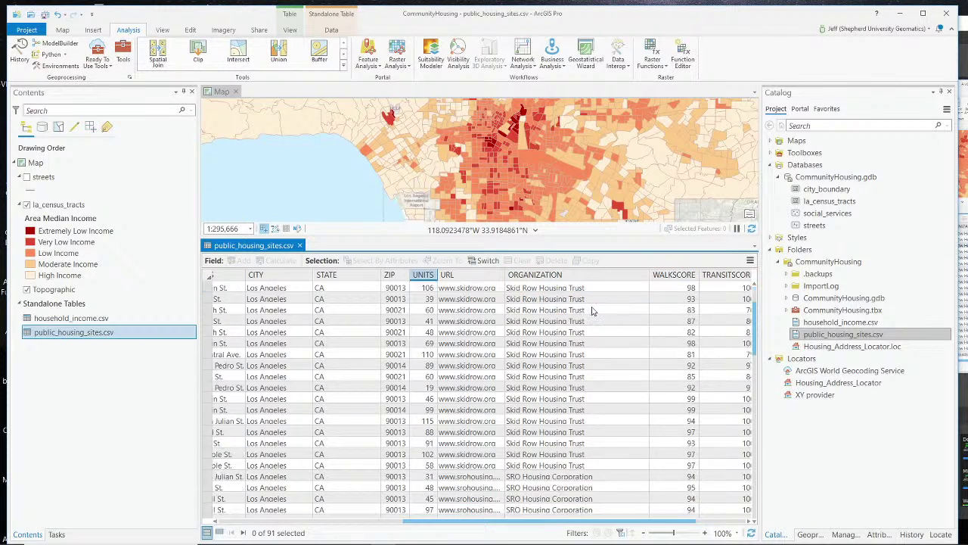
{"action": "scroll", "coordinate": [584, 310], "scroll_direction": "down", "scroll_amount": 6}
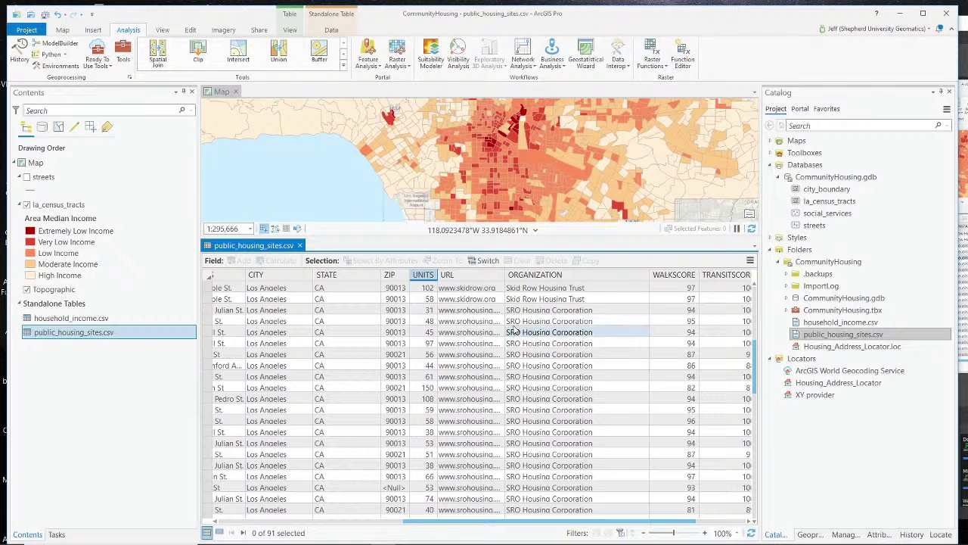
{"action": "scroll", "coordinate": [580, 320], "scroll_direction": "down", "scroll_amount": 8}
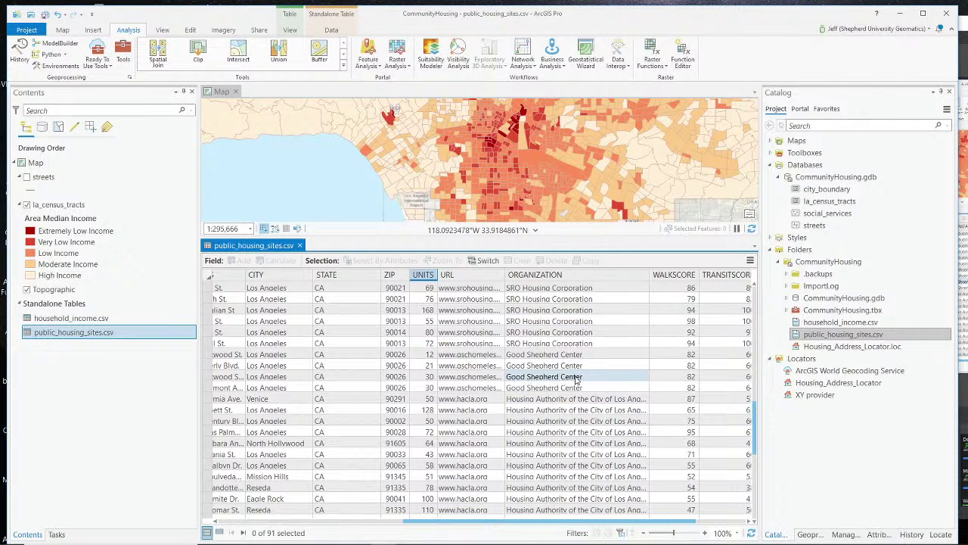
{"action": "scroll", "coordinate": [559, 378], "scroll_direction": "down", "scroll_amount": 2}
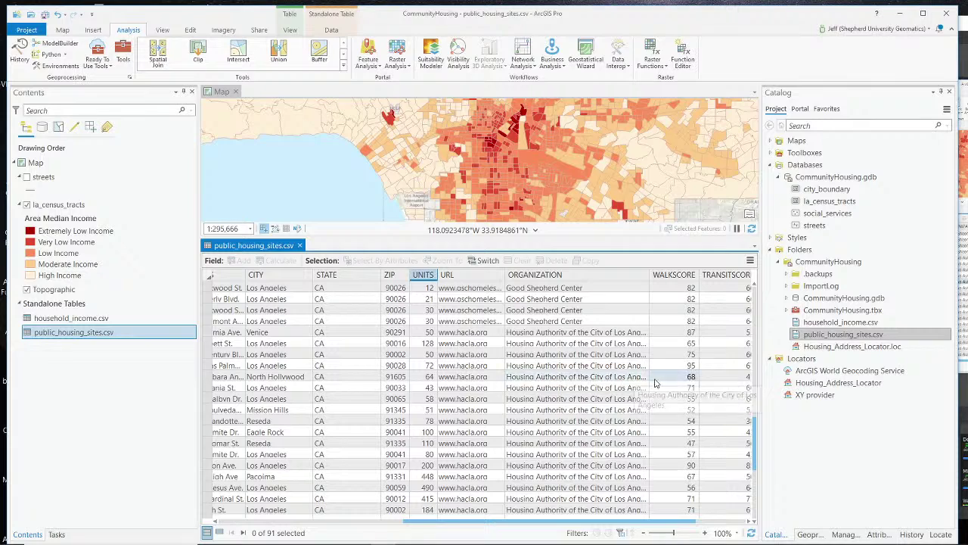
{"action": "scroll", "coordinate": [586, 367], "scroll_direction": "down", "scroll_amount": 6}
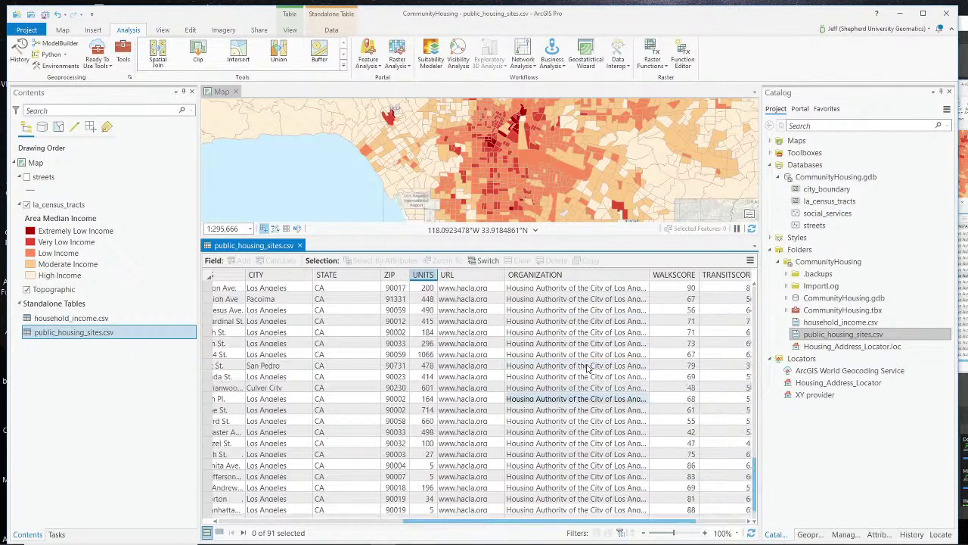
{"action": "scroll", "coordinate": [582, 371], "scroll_direction": "up", "scroll_amount": 9}
{"action": "scroll", "coordinate": [573, 376], "scroll_direction": "up", "scroll_amount": 3}
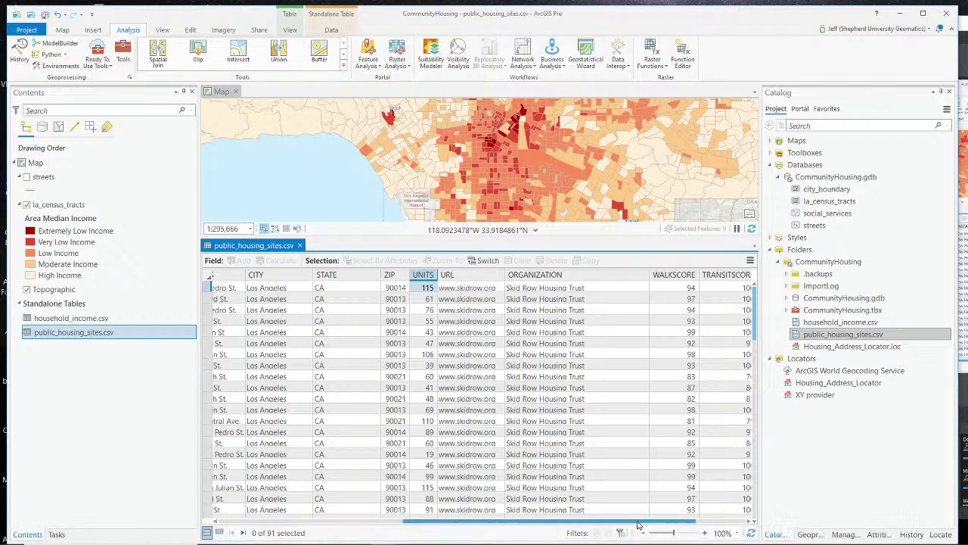
Examine the WALKSCORE, TRANSITSCORE, LATITUDE and LONGITUDE columns, and return to the ADDRESS column.
{"action": "left_click_drag", "start_coordinate": [634, 521], "coordinate": [690, 531]}
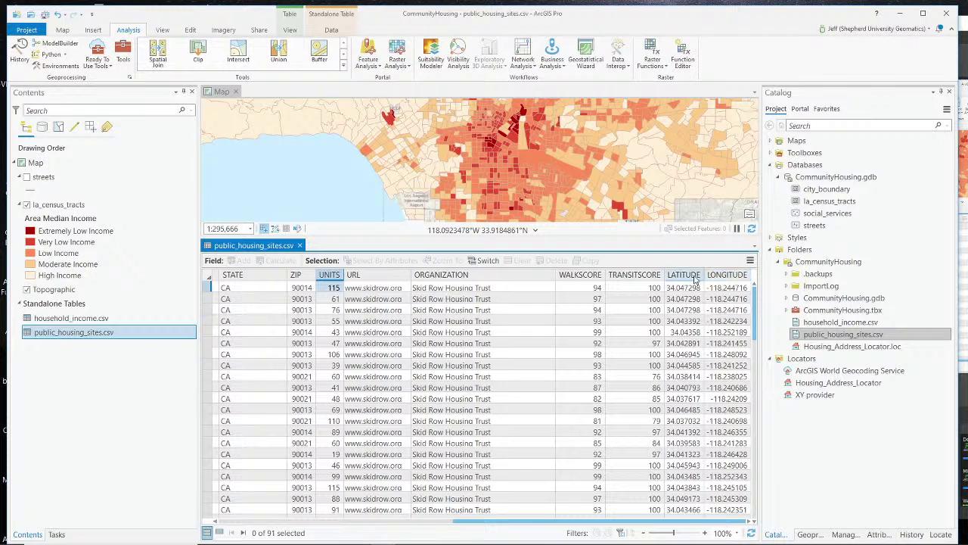
{"action": "mouse_move", "coordinate": [741, 278]}
{"action": "mouse_move", "coordinate": [696, 280]}
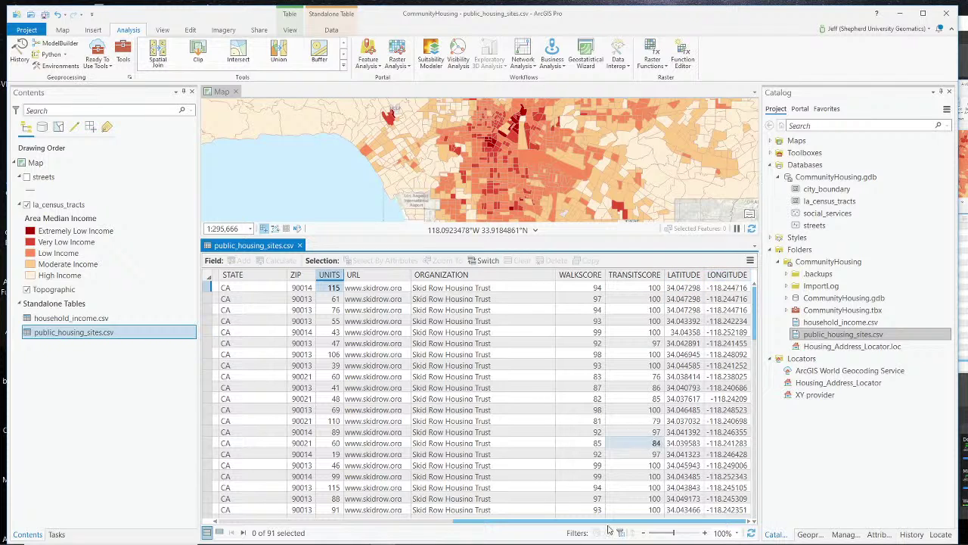
{"action": "left_click_drag", "start_coordinate": [598, 525], "coordinate": [791, 530]}
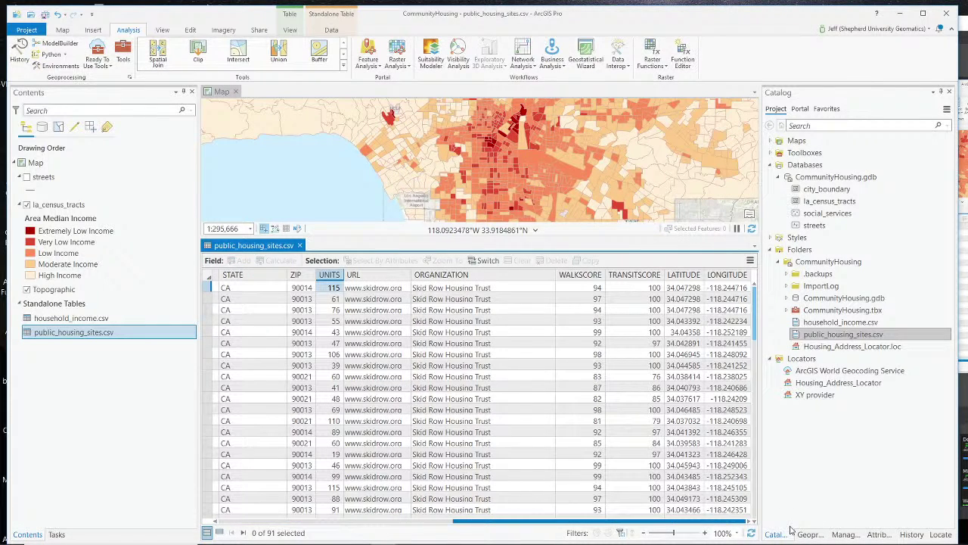
{"action": "left_click_drag", "start_coordinate": [605, 522], "coordinate": [344, 527]}
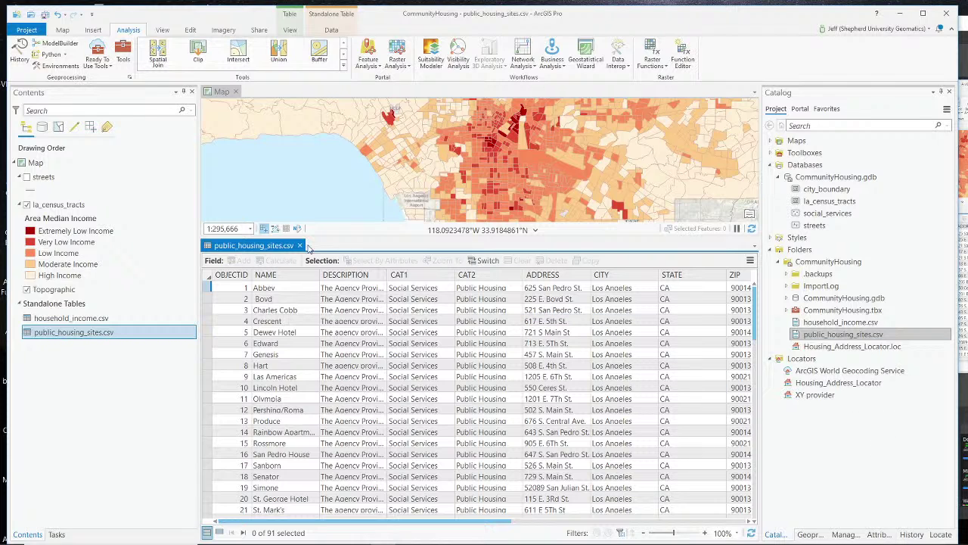
{"action": "left_click", "coordinate": [582, 336]}
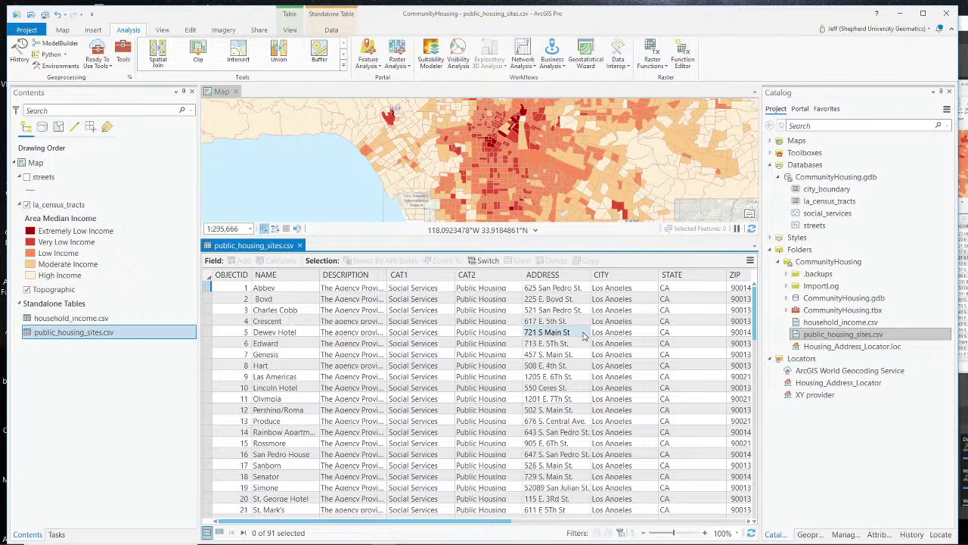
Start the Geocode Table tool for public_housing_sites.csv, skipping the guided steps, and choose Housing_Address_Locator as the input locator.
{"action": "right_click", "coordinate": [74, 338]}
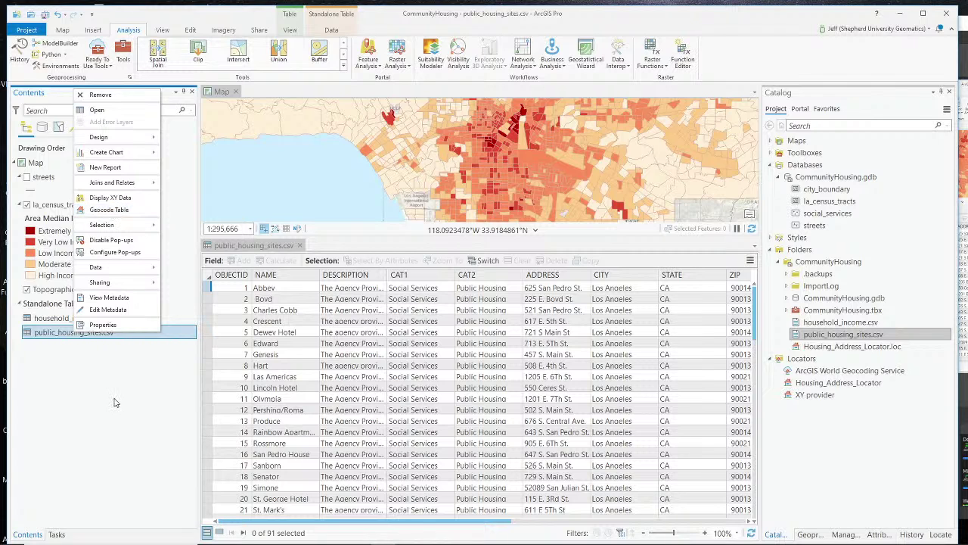
{"action": "left_click", "coordinate": [87, 336]}
{"action": "right_click", "coordinate": [87, 336]}
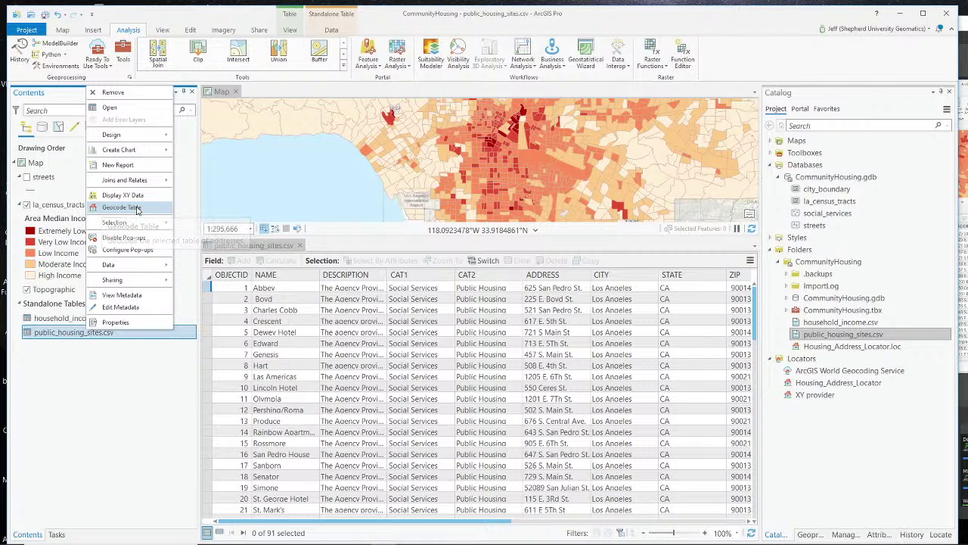
{"action": "left_click", "coordinate": [133, 209]}
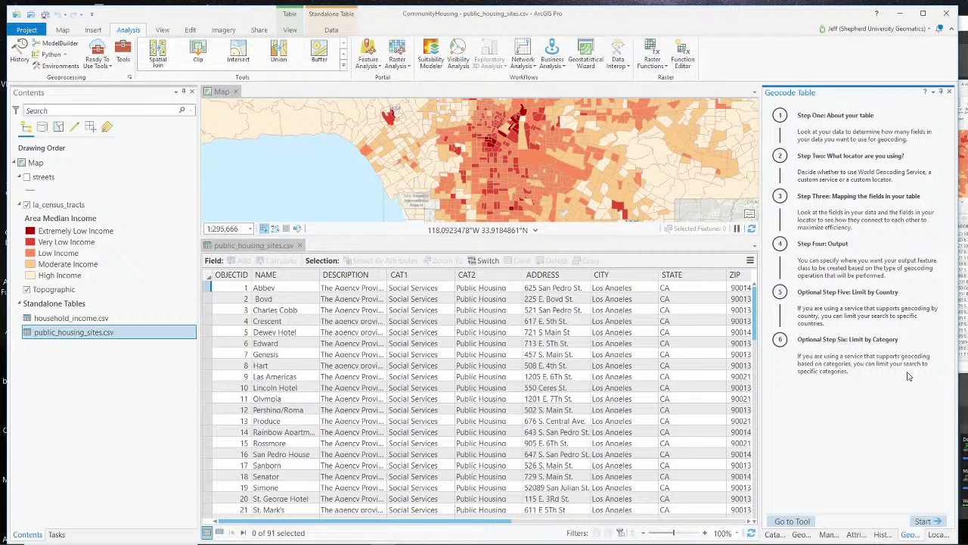
{"action": "left_click", "coordinate": [797, 520]}
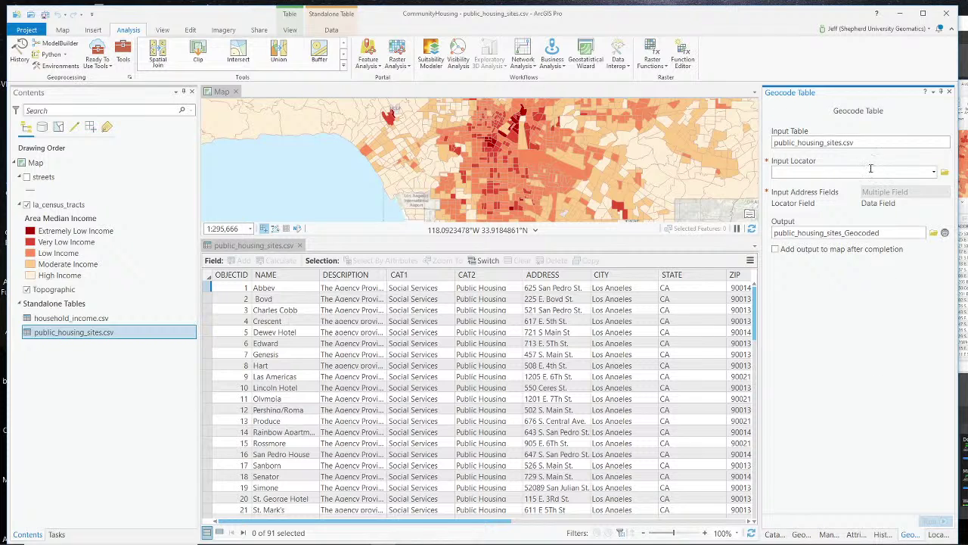
{"action": "left_click", "coordinate": [844, 142]}
{"action": "left_click", "coordinate": [893, 140]}
{"action": "left_click", "coordinate": [934, 172]}
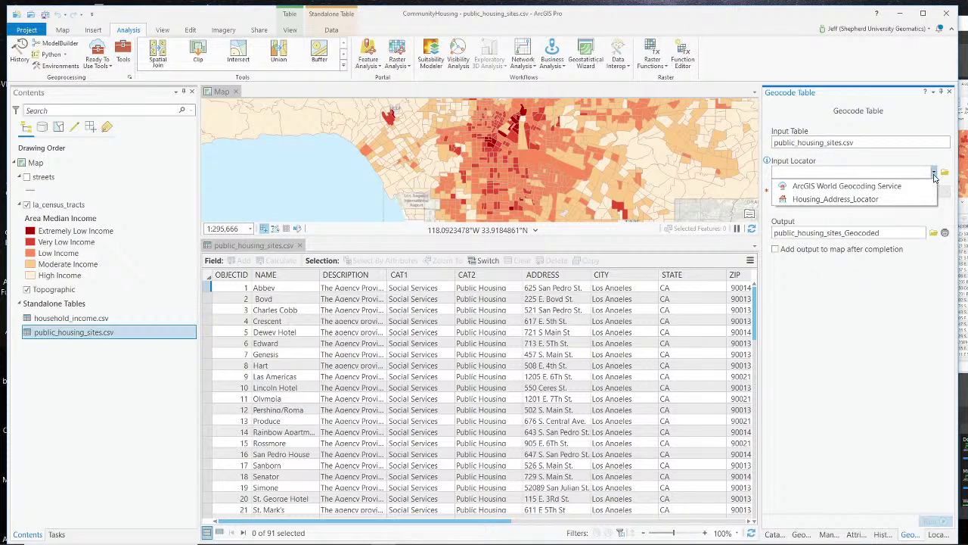
{"action": "left_click", "coordinate": [867, 201]}
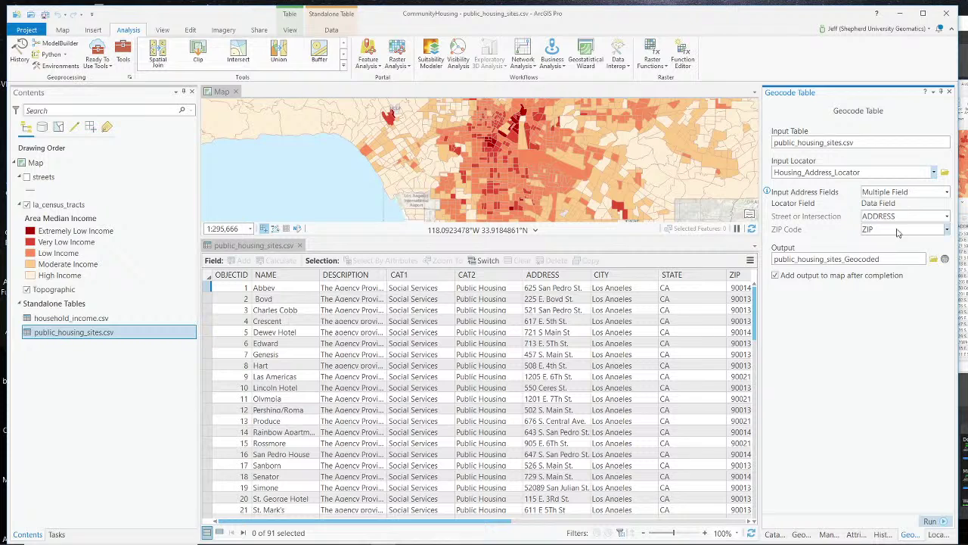
Map the Street or Intersection locator field to ADDRESS and check the ZIP Code field mapping.
{"action": "left_click", "coordinate": [947, 217]}
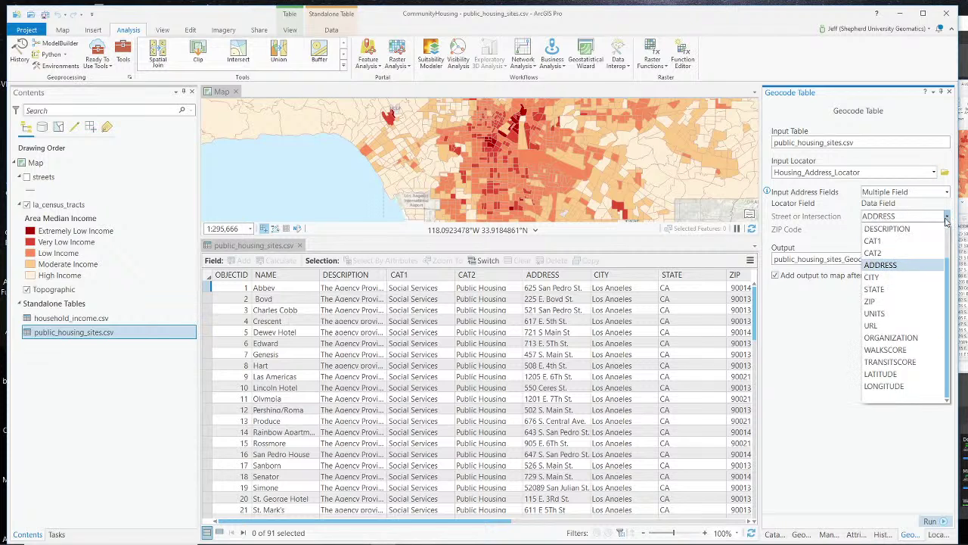
{"action": "left_click", "coordinate": [947, 217]}
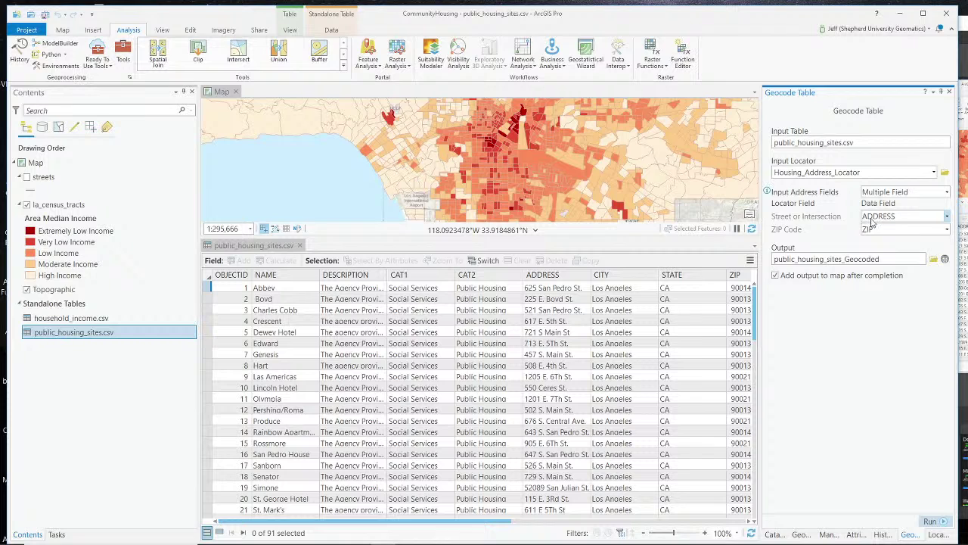
{"action": "left_click", "coordinate": [947, 217]}
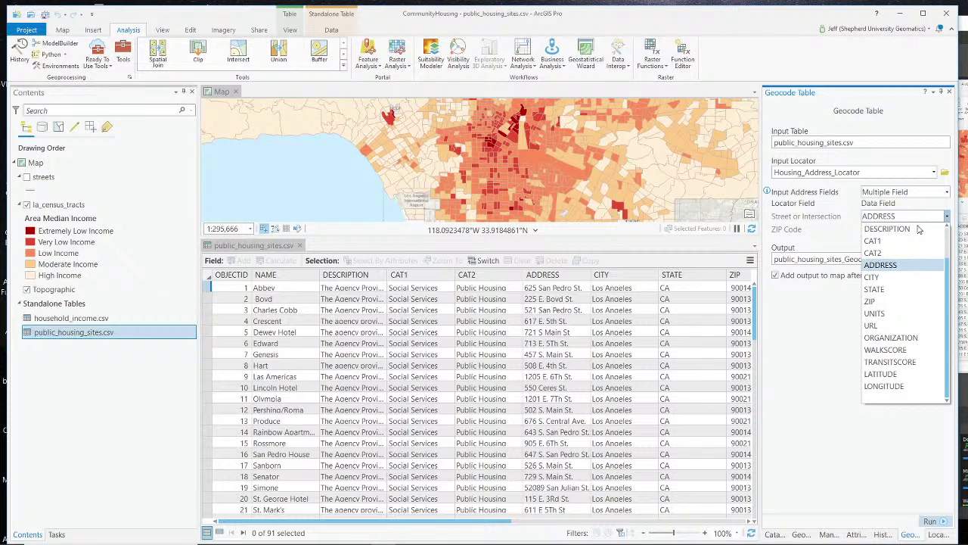
{"action": "left_click", "coordinate": [910, 266]}
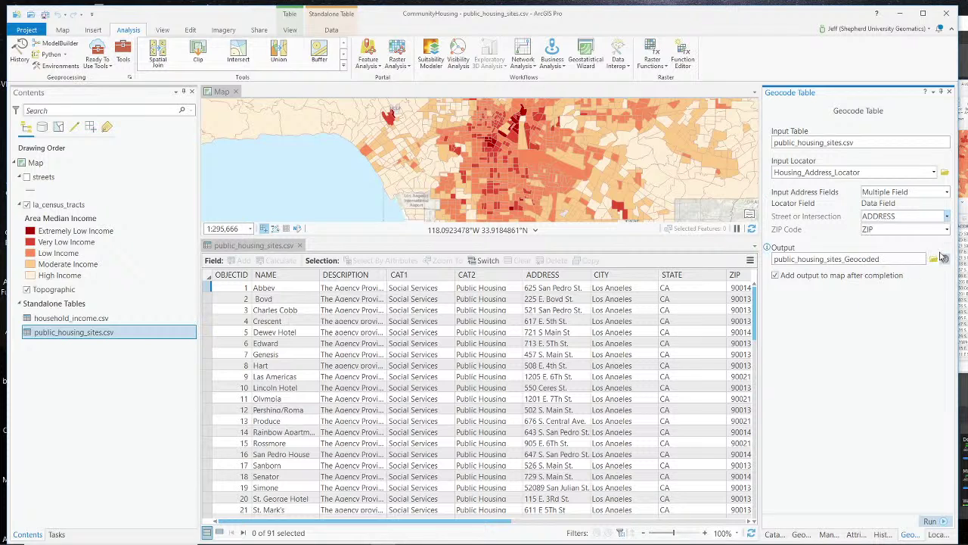
{"action": "left_click", "coordinate": [881, 236]}
{"action": "left_click", "coordinate": [881, 236]}
Name the output public_housing_sites_custom in CommunityHousing.gdb and run the geocoding.
{"action": "left_click", "coordinate": [933, 259]}
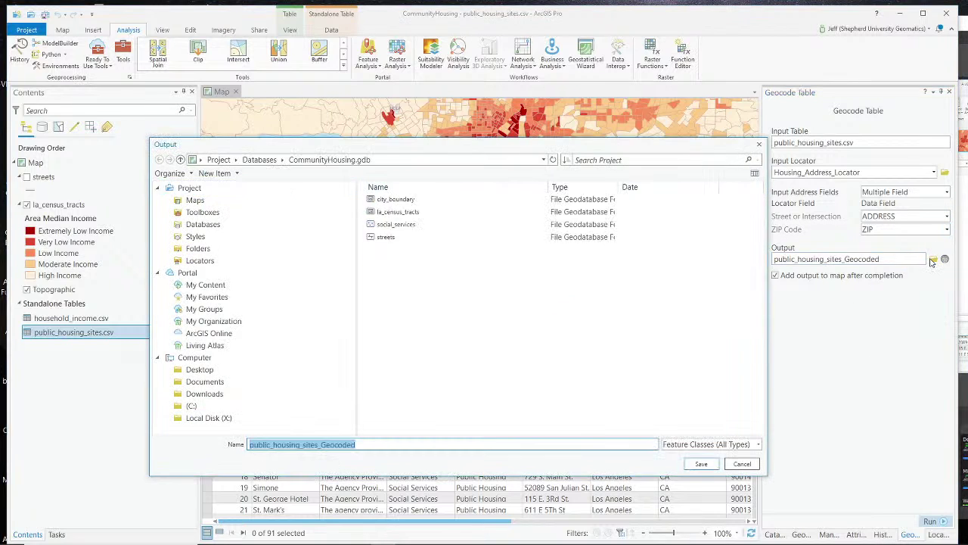
{"action": "left_click", "coordinate": [447, 447]}
{"action": "double_click", "coordinate": [452, 452]}
{"action": "left_click", "coordinate": [420, 447]}
{"action": "left_click_drag", "start_coordinate": [355, 444], "coordinate": [321, 444]}
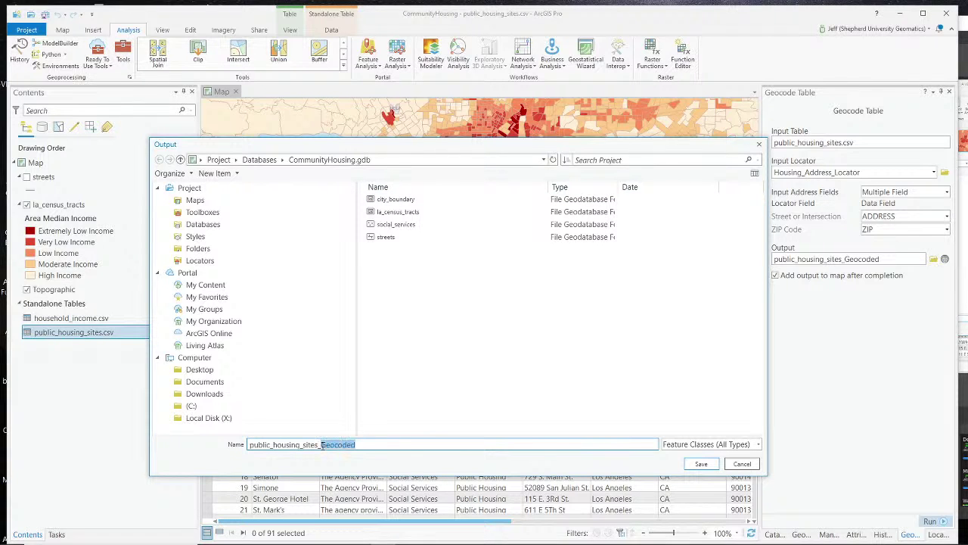
{"action": "type", "text": "custom"}
{"action": "left_click", "coordinate": [701, 463]}
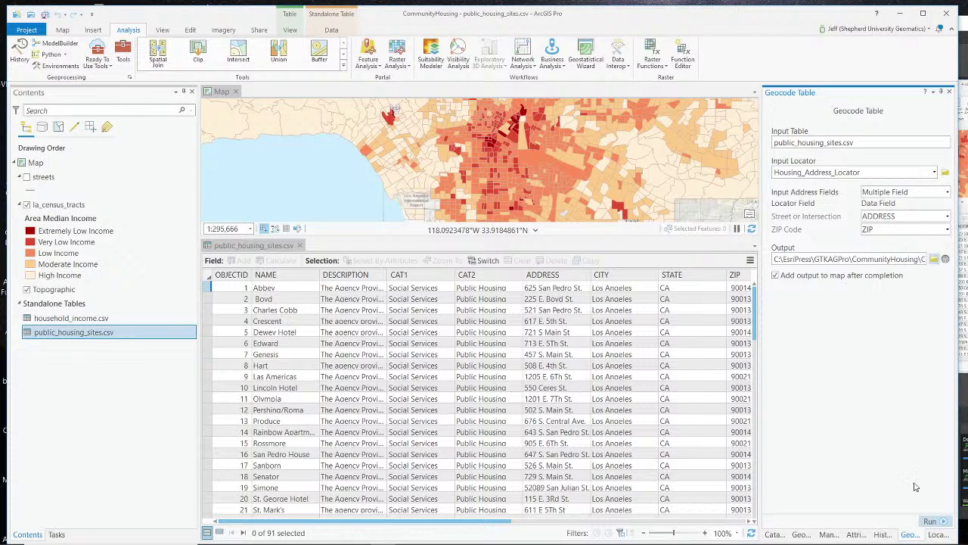
{"action": "left_click", "coordinate": [930, 521]}
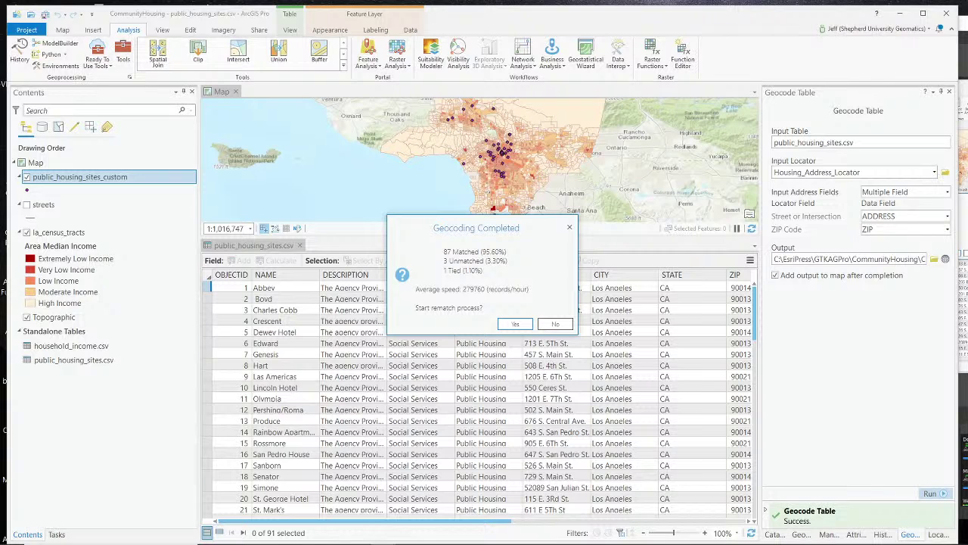
{"action": "key", "text": "alt+Tab"}
{"action": "scroll", "coordinate": [755, 445], "scroll_direction": "down", "scroll_amount": 3}
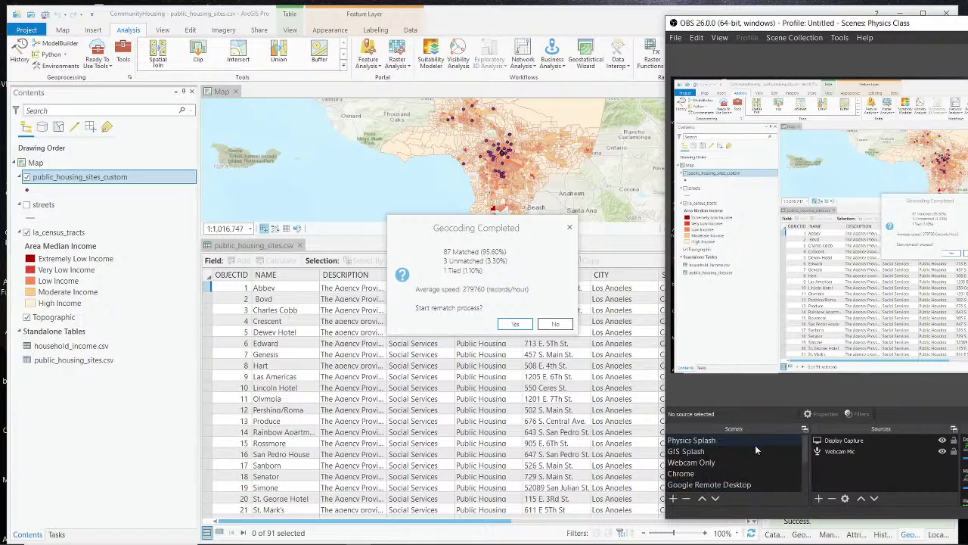
{"action": "left_click", "coordinate": [755, 460]}
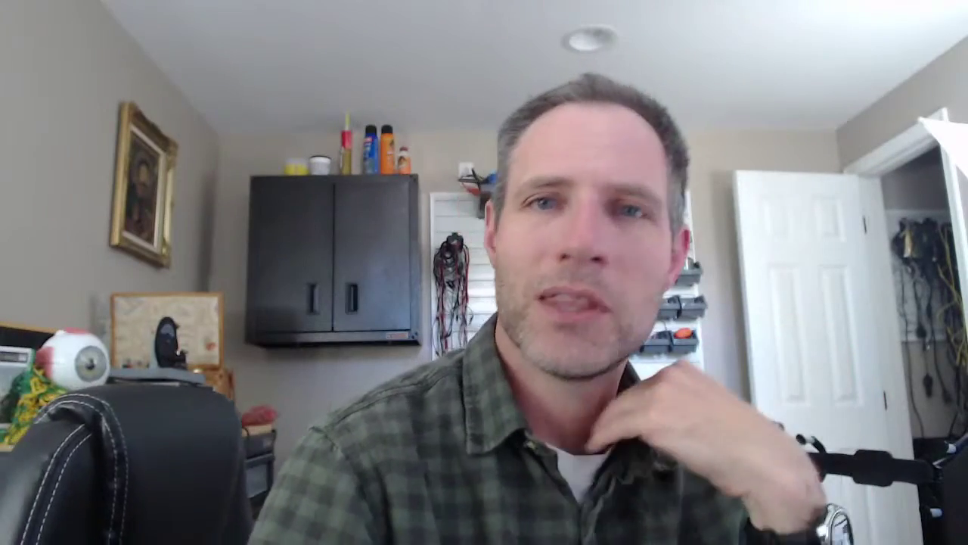
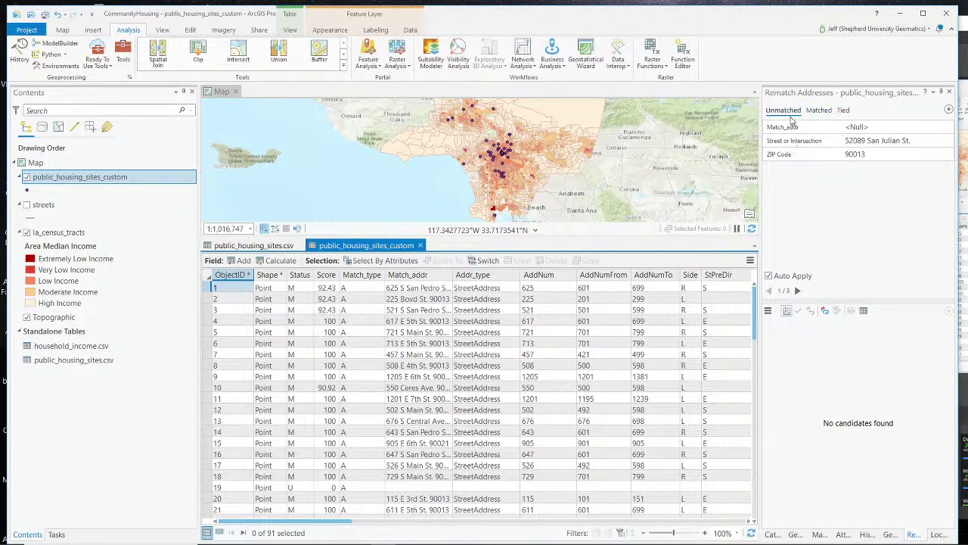
Review the matched and tied addresses of public_housing_sites_custom in Rematch Addresses, and return to the unmatched ones.
{"action": "left_click", "coordinate": [817, 112]}
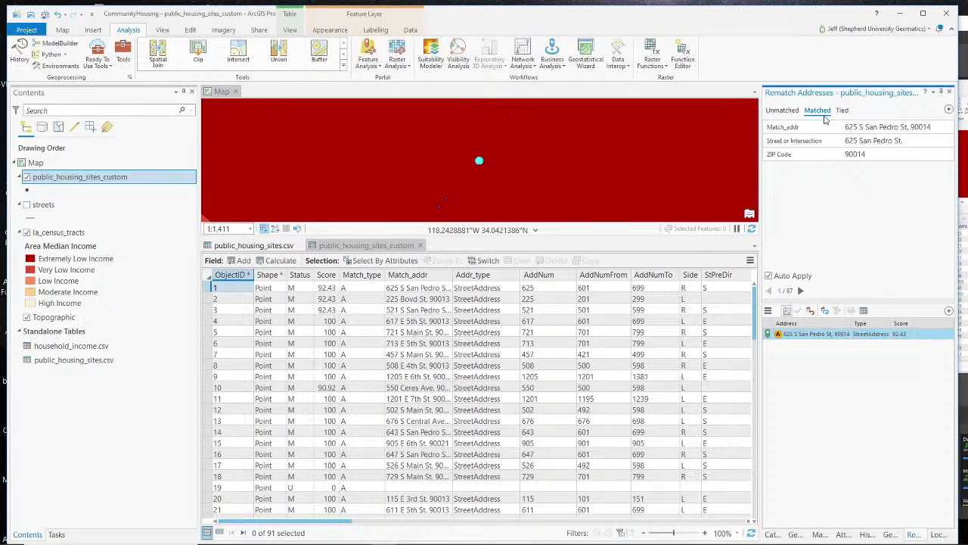
{"action": "left_click", "coordinate": [842, 111]}
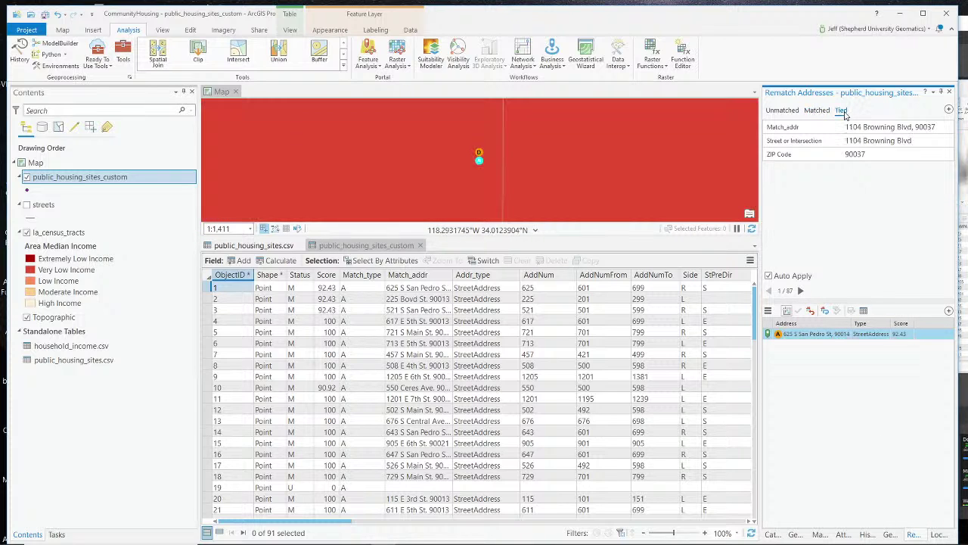
{"action": "left_click", "coordinate": [794, 112]}
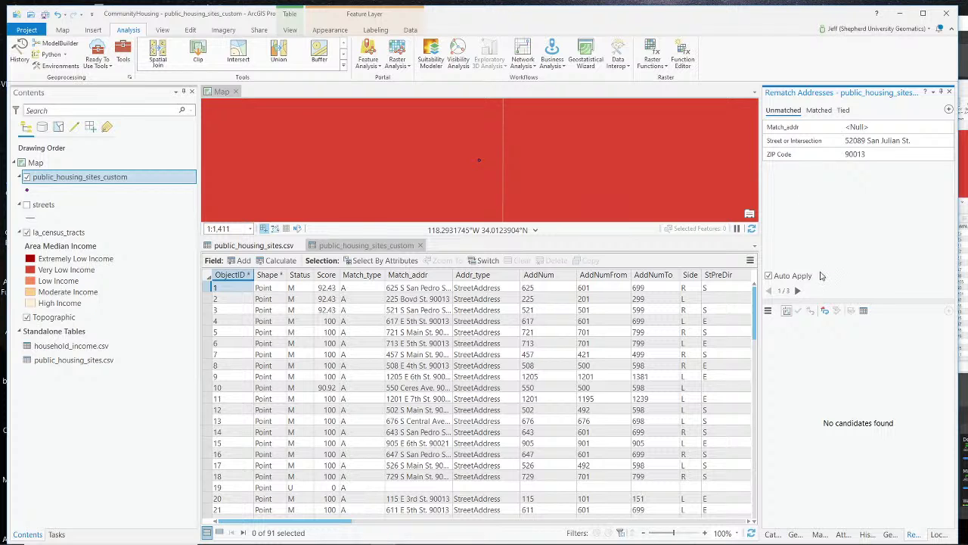
Hide the la_census_tracts layer and enlarge the map view above the attribute table to show all geocoded housing sites.
{"action": "scroll", "coordinate": [410, 177], "scroll_direction": "down", "scroll_amount": 5}
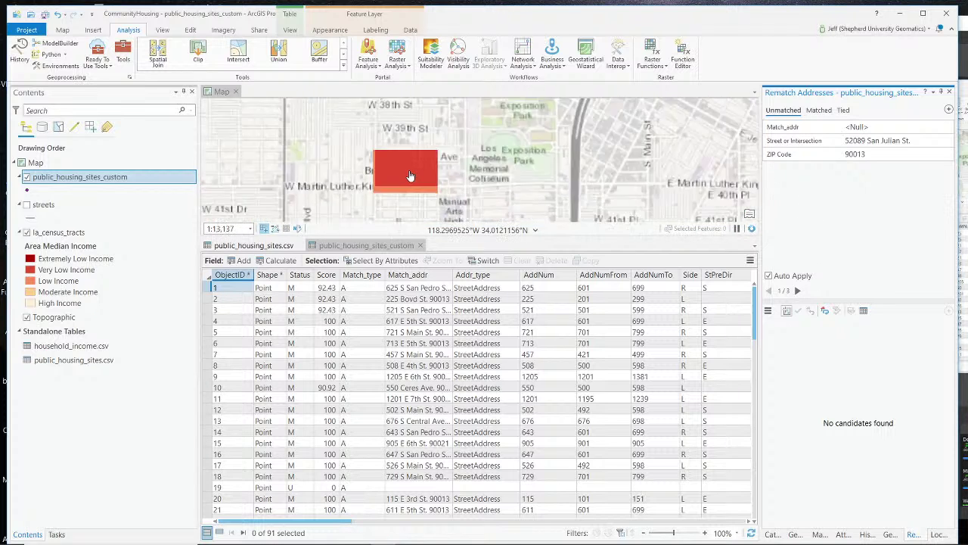
{"action": "scroll", "coordinate": [410, 177], "scroll_direction": "down", "scroll_amount": 5}
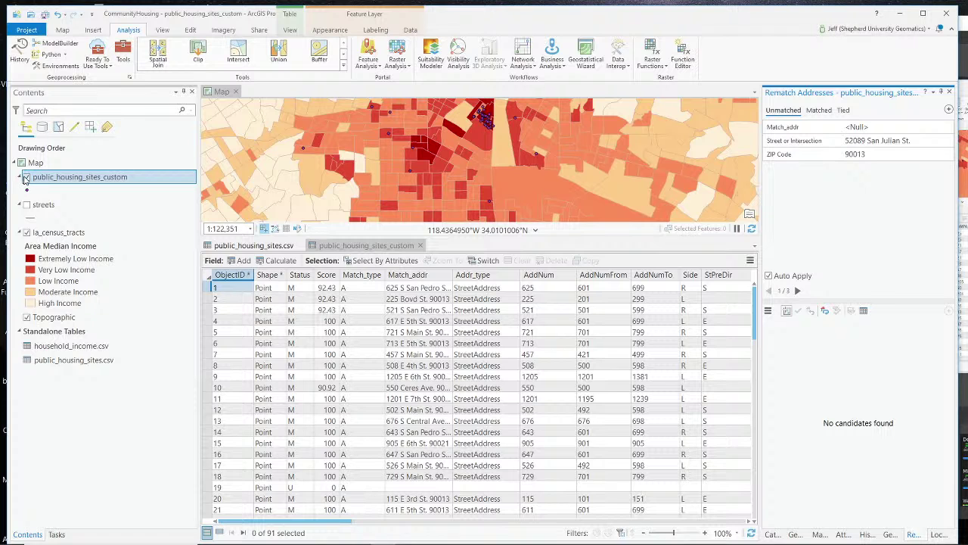
{"action": "left_click", "coordinate": [26, 232]}
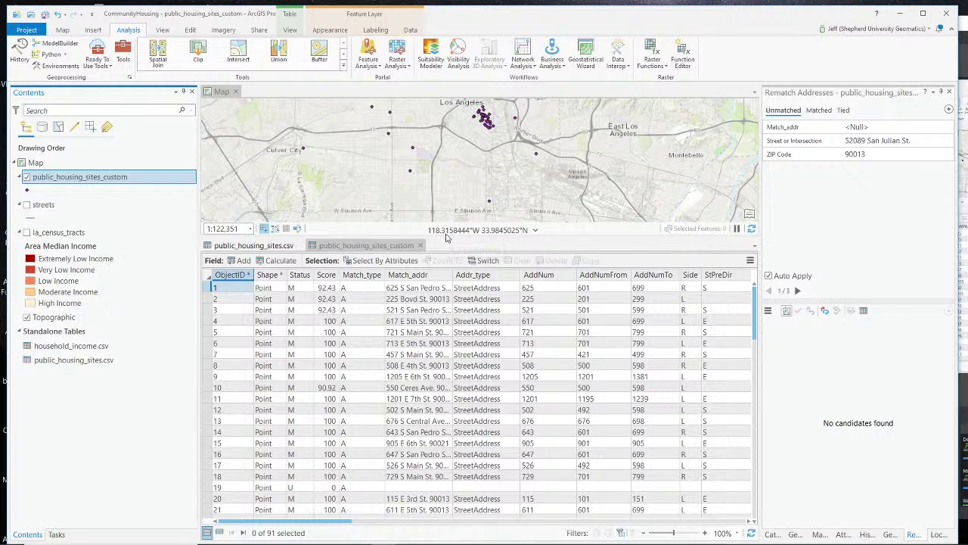
{"action": "left_click_drag", "start_coordinate": [446, 238], "coordinate": [440, 345]}
{"action": "scroll", "coordinate": [441, 181], "scroll_direction": "down", "scroll_amount": 3}
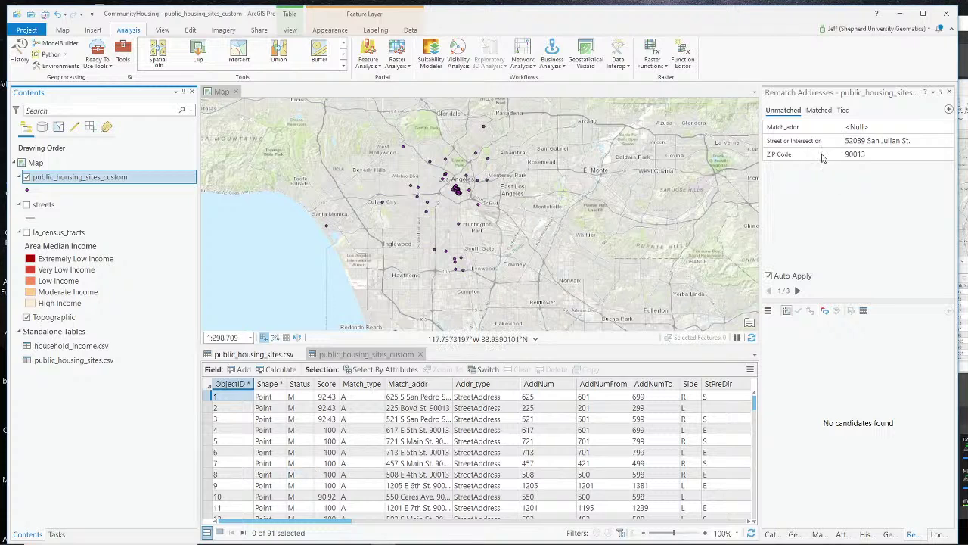
Correct the house number of the first unmatched address to 520 and highlight candidate A among the resulting matches.
{"action": "left_click", "coordinate": [882, 140]}
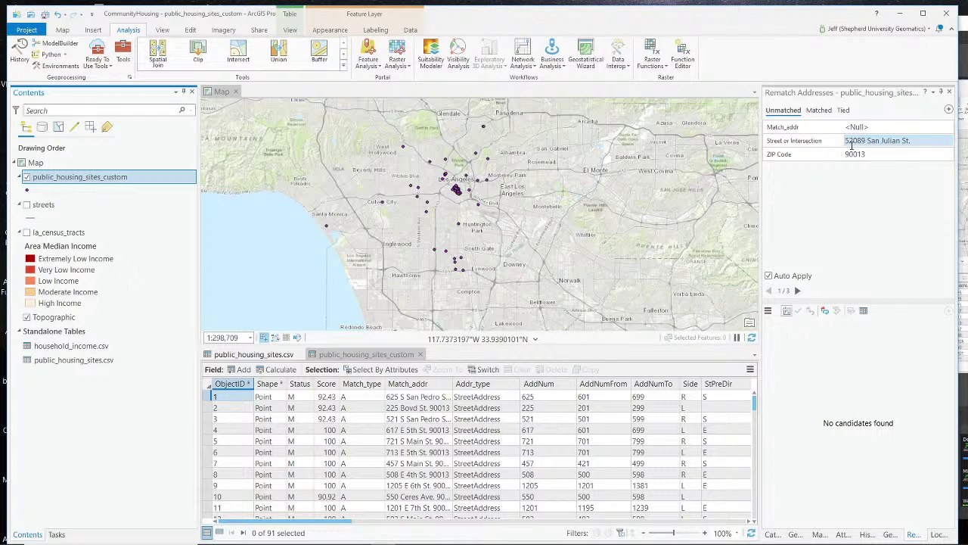
{"action": "key", "text": "Return"}
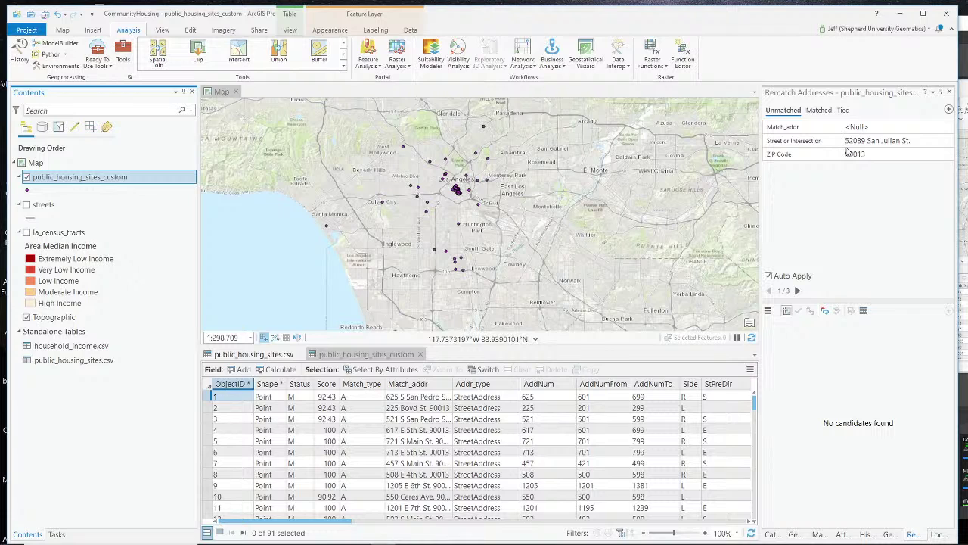
{"action": "left_click", "coordinate": [863, 152]}
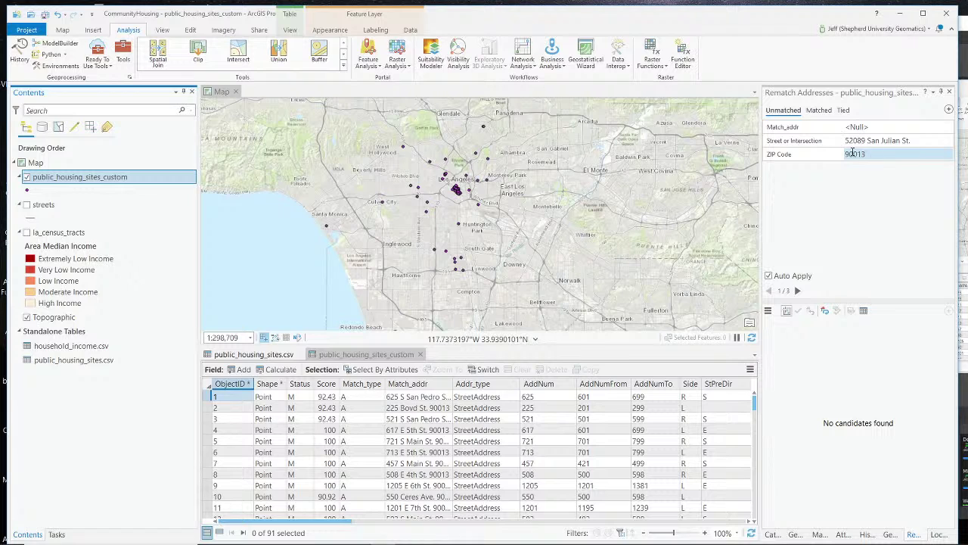
{"action": "left_click", "coordinate": [862, 143]}
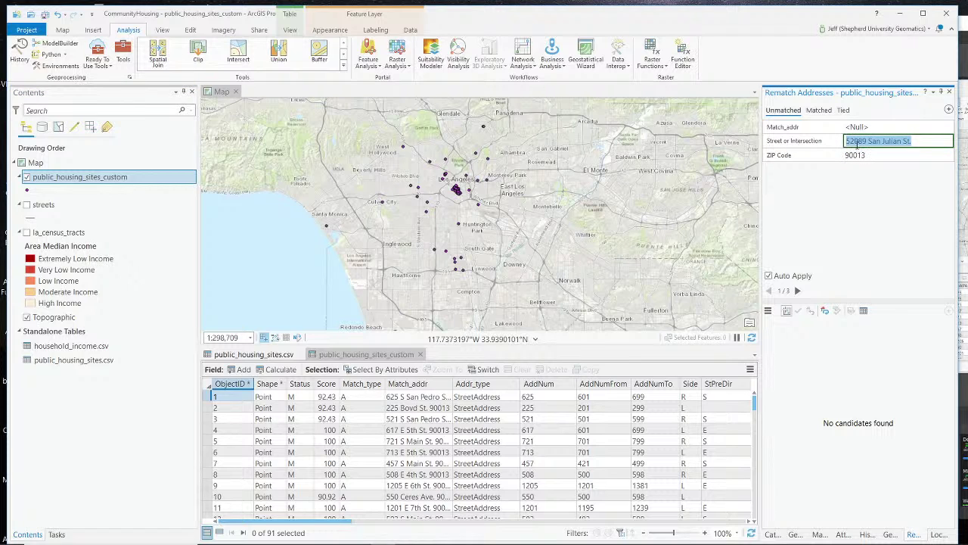
{"action": "left_click", "coordinate": [857, 142]}
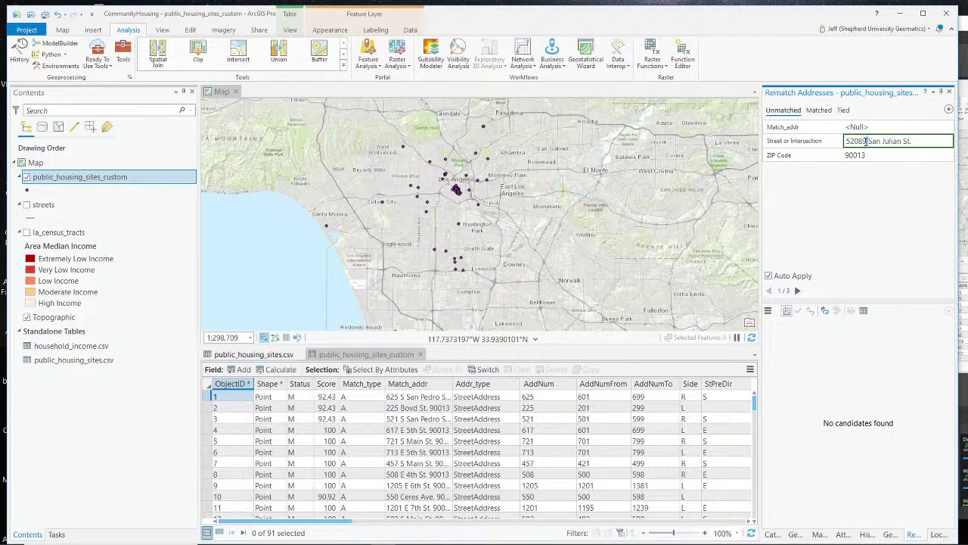
{"action": "key", "text": "Delete"}
{"action": "key", "text": "Delete"}
{"action": "key", "text": "Return"}
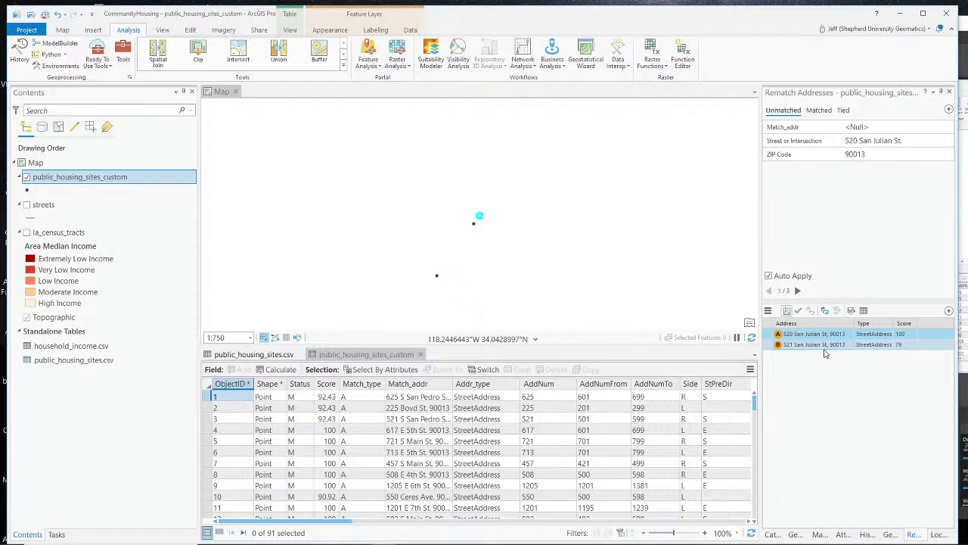
{"action": "left_click", "coordinate": [900, 336]}
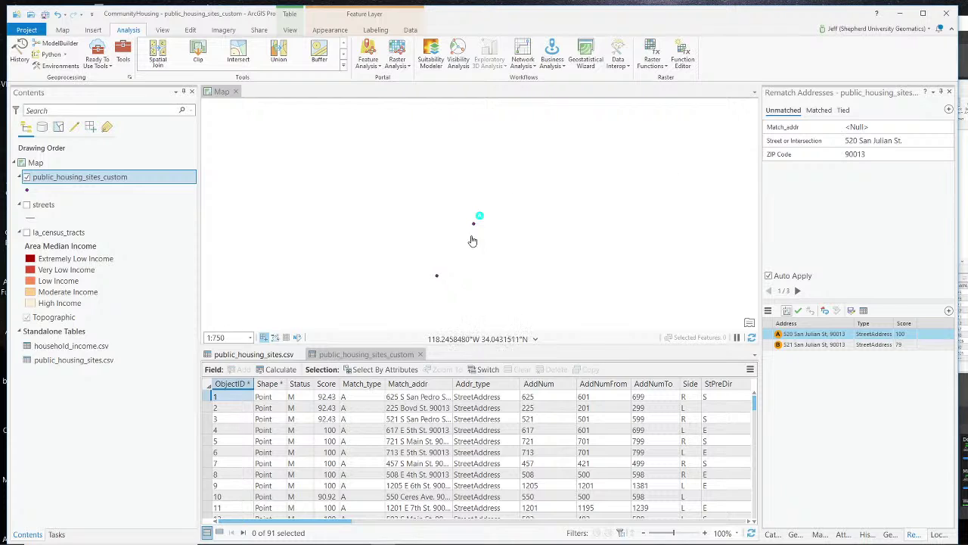
Inspect the attributes of the existing housing site beside candidate A using Explore on visible layers, and close the pop-up.
{"action": "left_click", "coordinate": [474, 227]}
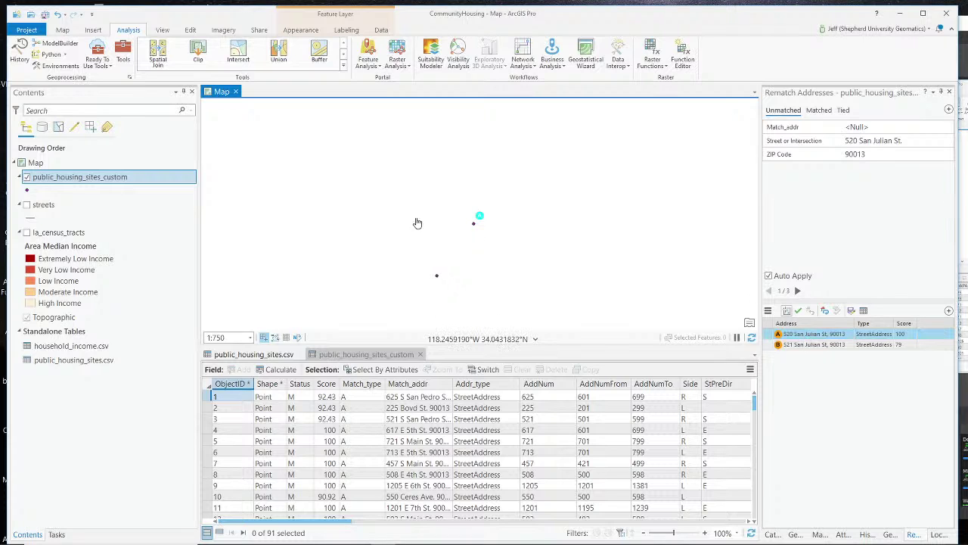
{"action": "left_click", "coordinate": [63, 30]}
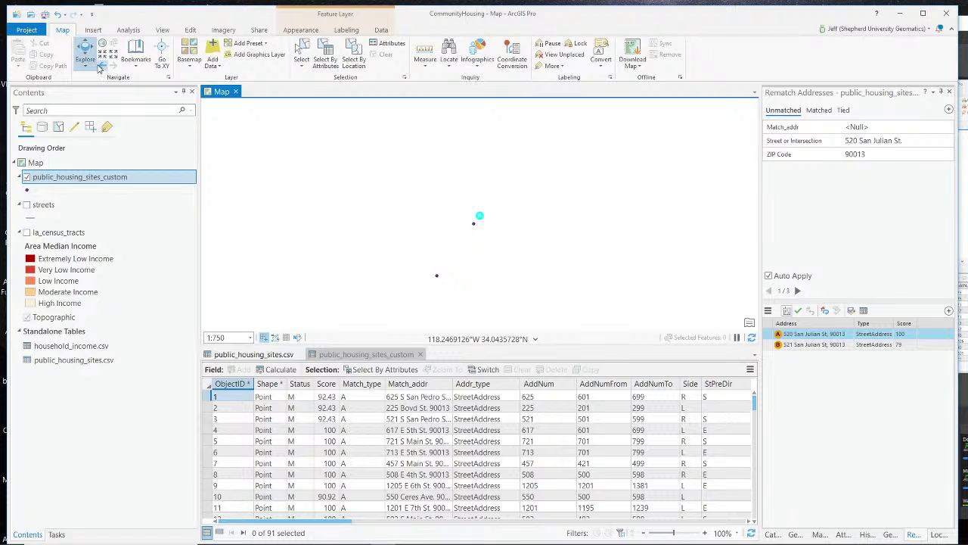
{"action": "scroll", "coordinate": [490, 258], "scroll_direction": "down", "scroll_amount": 3}
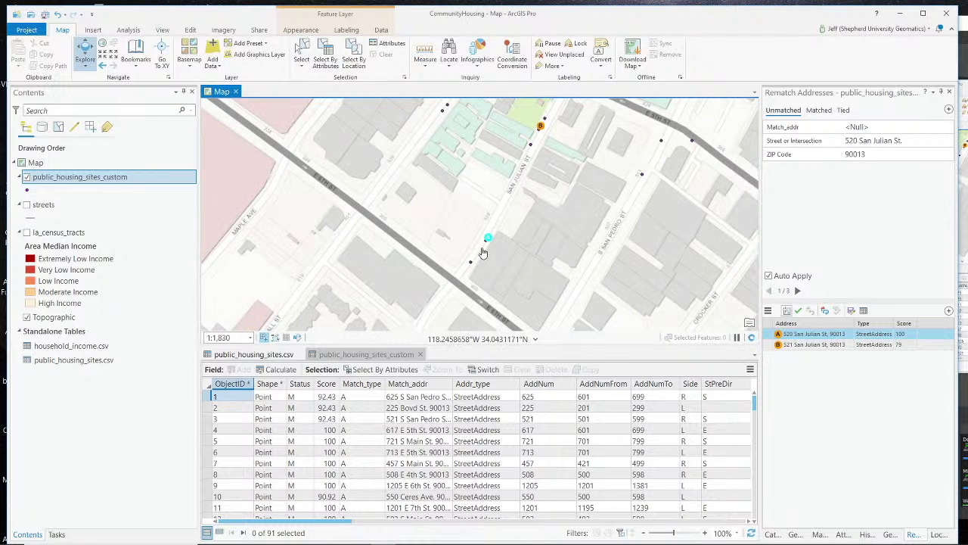
{"action": "scroll", "coordinate": [485, 255], "scroll_direction": "up", "scroll_amount": 2}
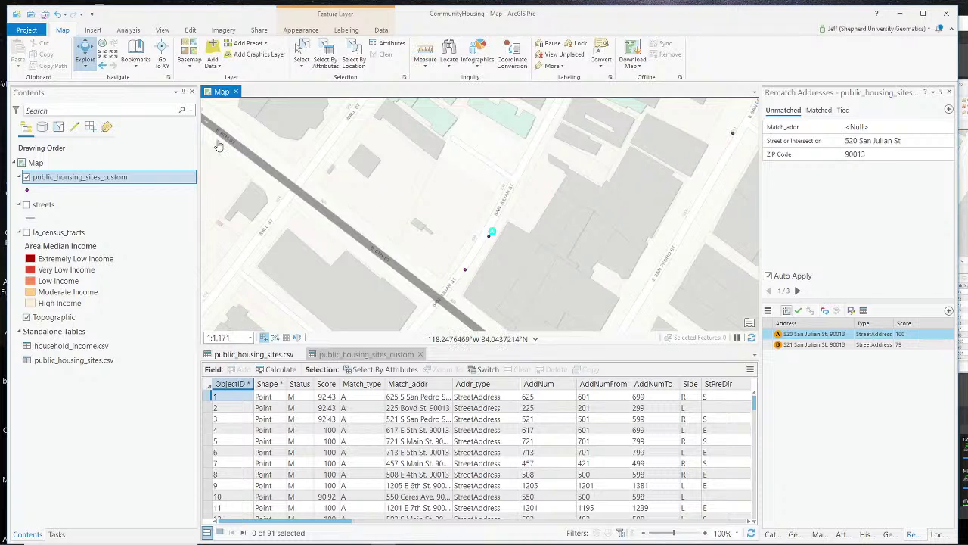
{"action": "left_click", "coordinate": [85, 66]}
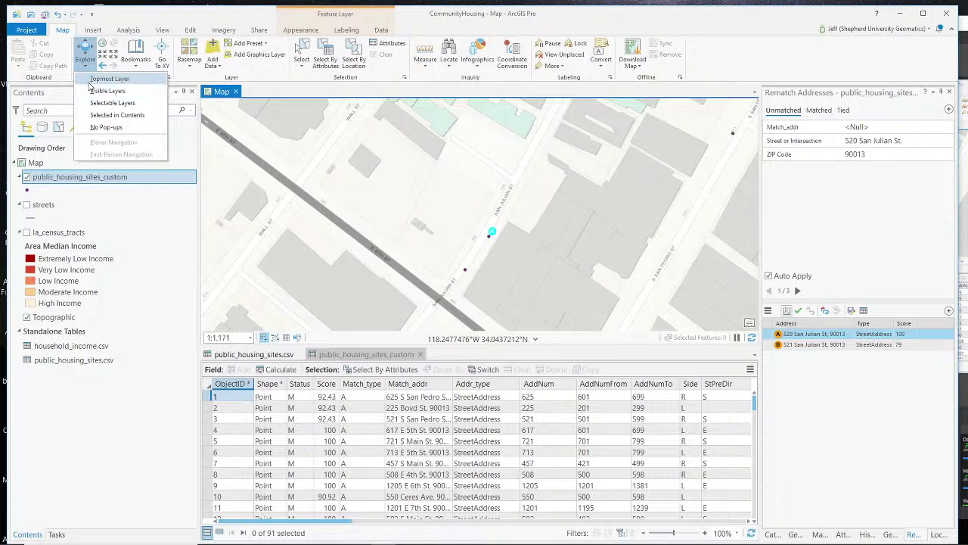
{"action": "left_click", "coordinate": [89, 90]}
{"action": "left_click", "coordinate": [489, 239]}
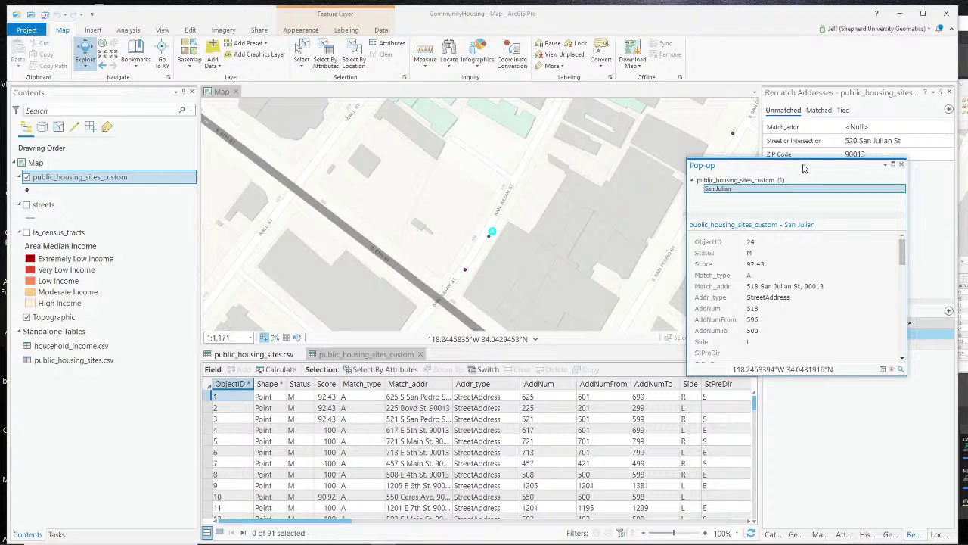
{"action": "left_click_drag", "start_coordinate": [803, 168], "coordinate": [446, 146]}
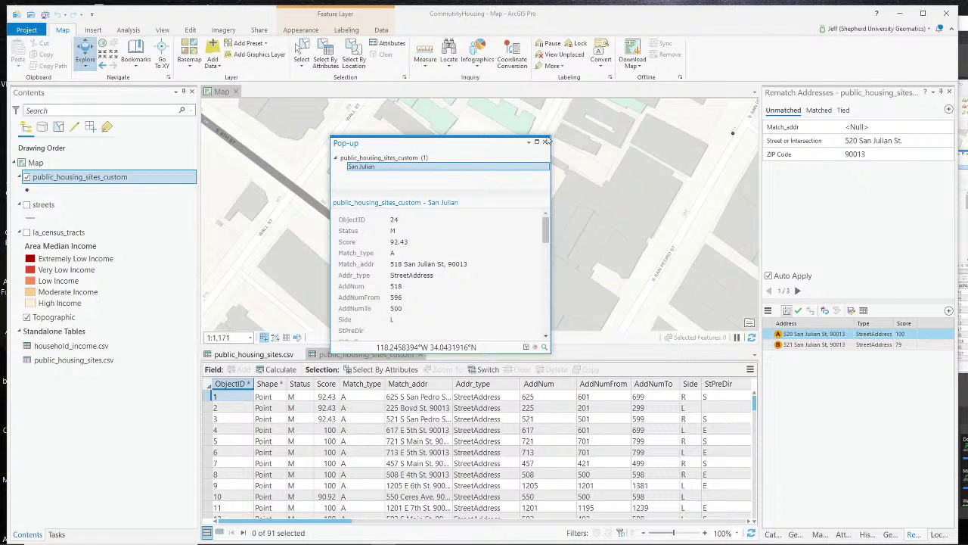
{"action": "left_click", "coordinate": [545, 141]}
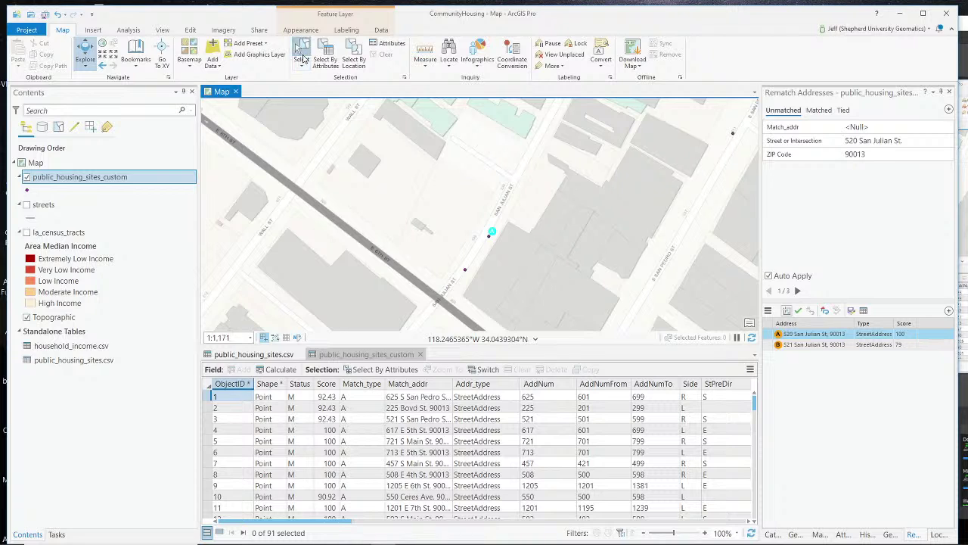
Select the existing housing site beside candidate A and show only the selected records in the attribute table.
{"action": "left_click", "coordinate": [302, 55]}
{"action": "left_click", "coordinate": [493, 242]}
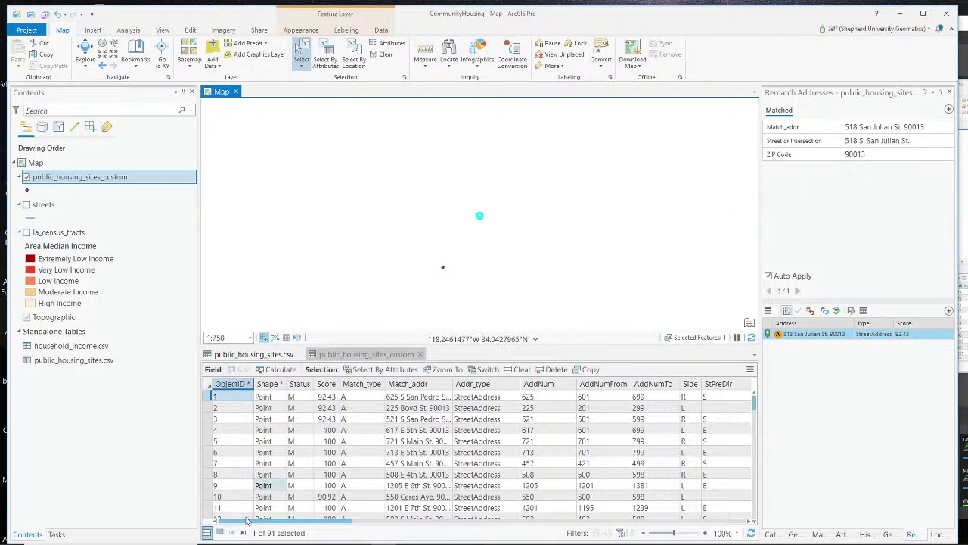
{"action": "left_click", "coordinate": [225, 532]}
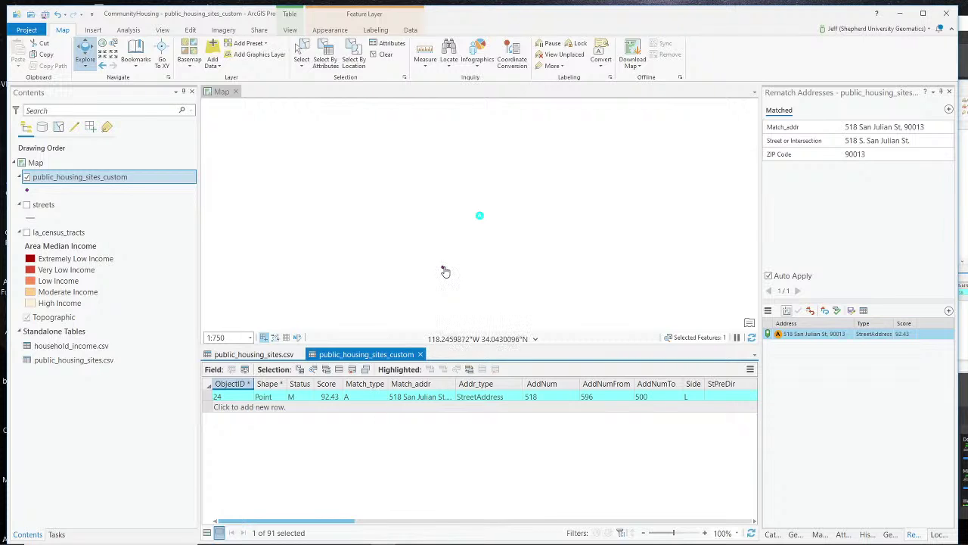
Select the neighboring housing site nearer the E 6th St intersection and examine its record and location.
{"action": "left_click", "coordinate": [445, 270]}
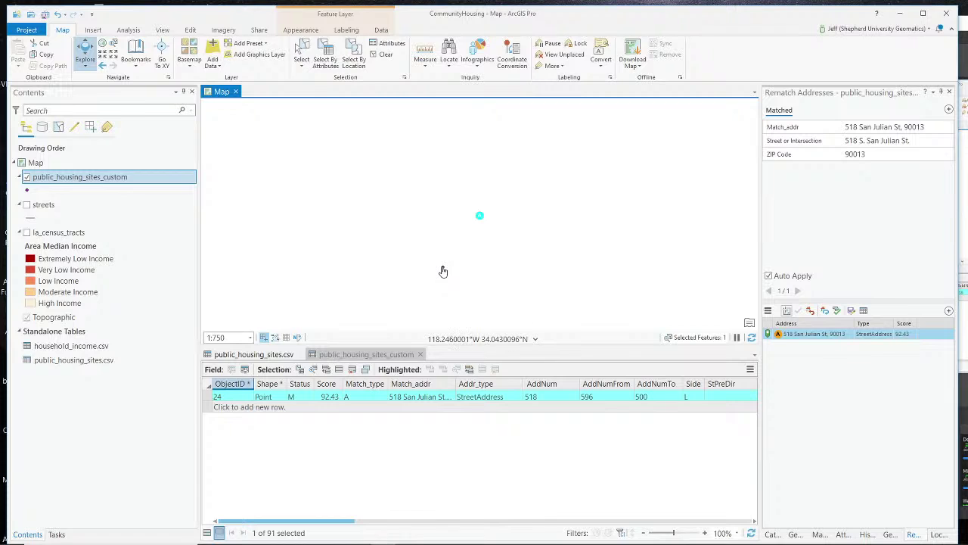
{"action": "key", "text": "s"}
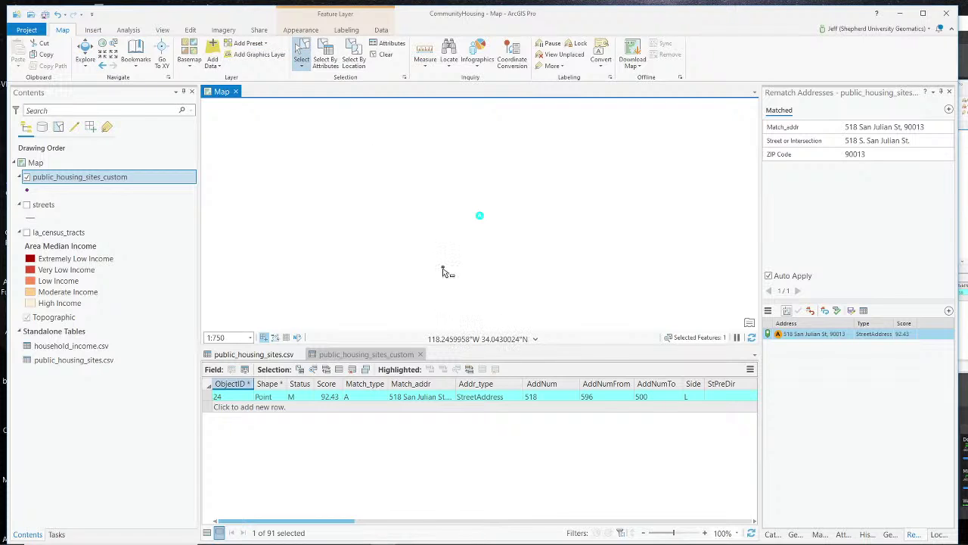
{"action": "left_click", "coordinate": [444, 272]}
{"action": "left_click", "coordinate": [517, 164]}
{"action": "left_click", "coordinate": [803, 339]}
{"action": "left_click", "coordinate": [443, 268]}
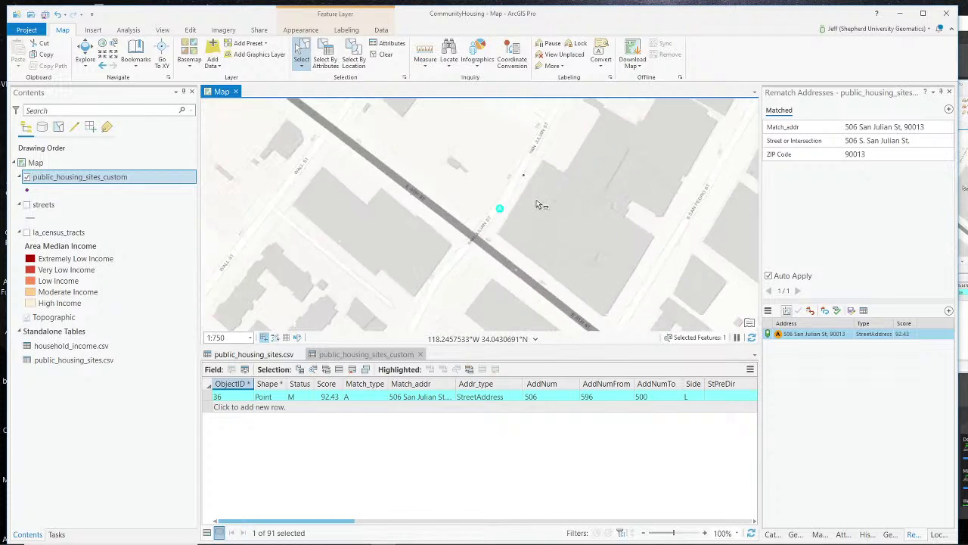
{"action": "scroll", "coordinate": [537, 159], "scroll_direction": "down", "scroll_amount": 1}
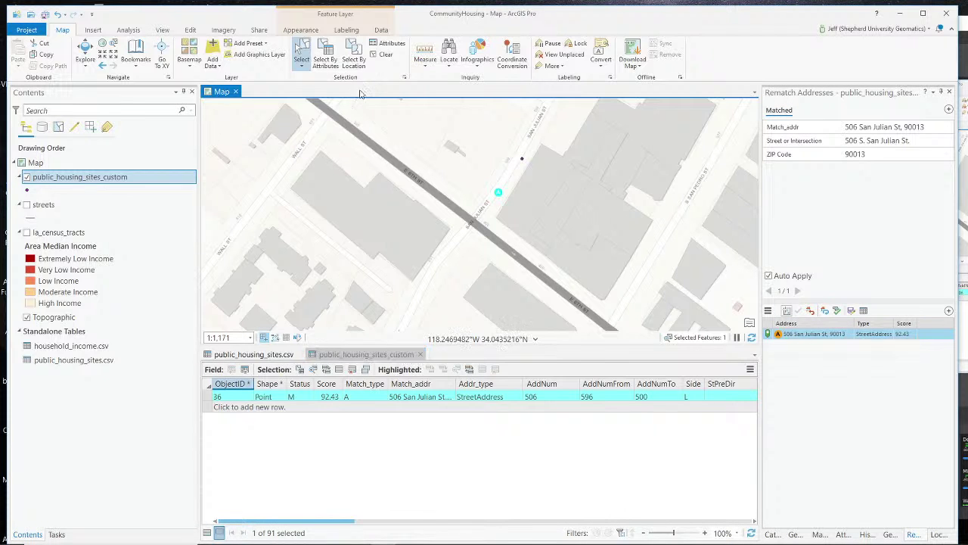
Clear the feature selection and return to the first unmatched address in Rematch Addresses.
{"action": "left_click", "coordinate": [383, 56]}
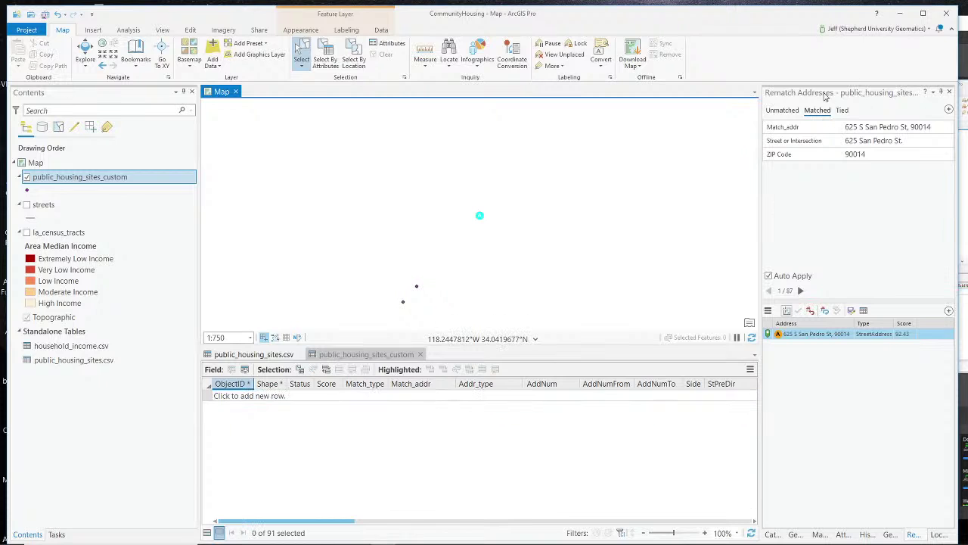
{"action": "left_click", "coordinate": [784, 111]}
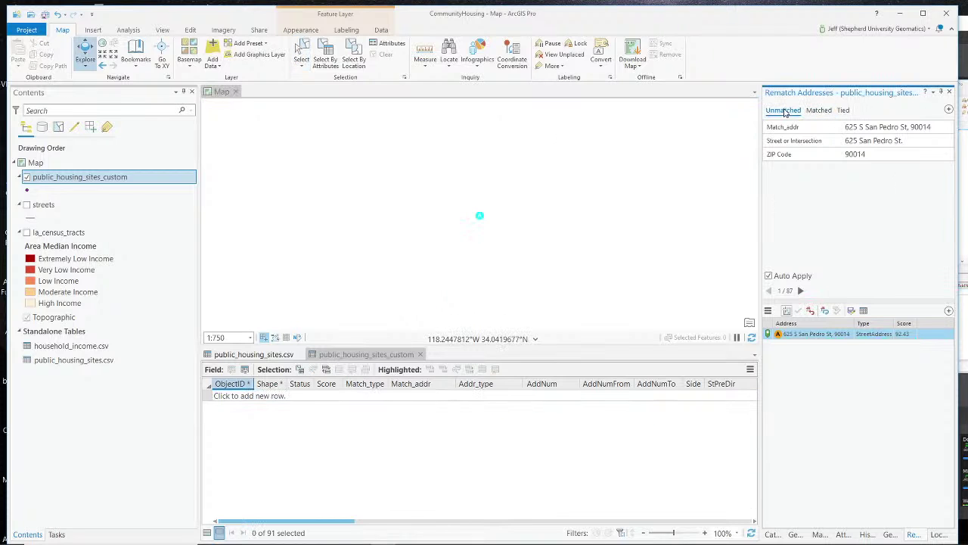
{"action": "left_click", "coordinate": [866, 141]}
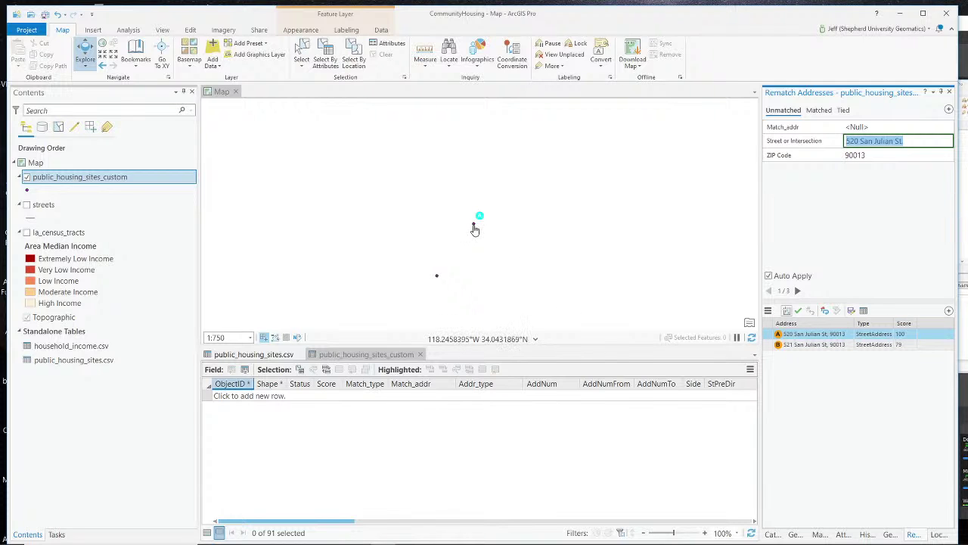
{"action": "left_click", "coordinate": [301, 54]}
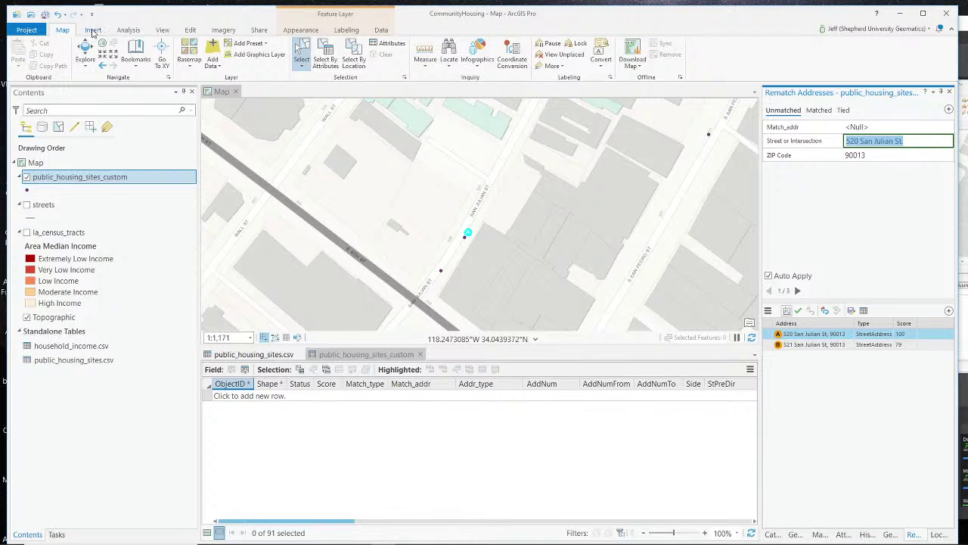
Check the visibility range in the public_housing_sites_custom layer properties, keeping the maximum scale at <None>, and look closer at candidate A.
{"action": "right_click", "coordinate": [82, 181]}
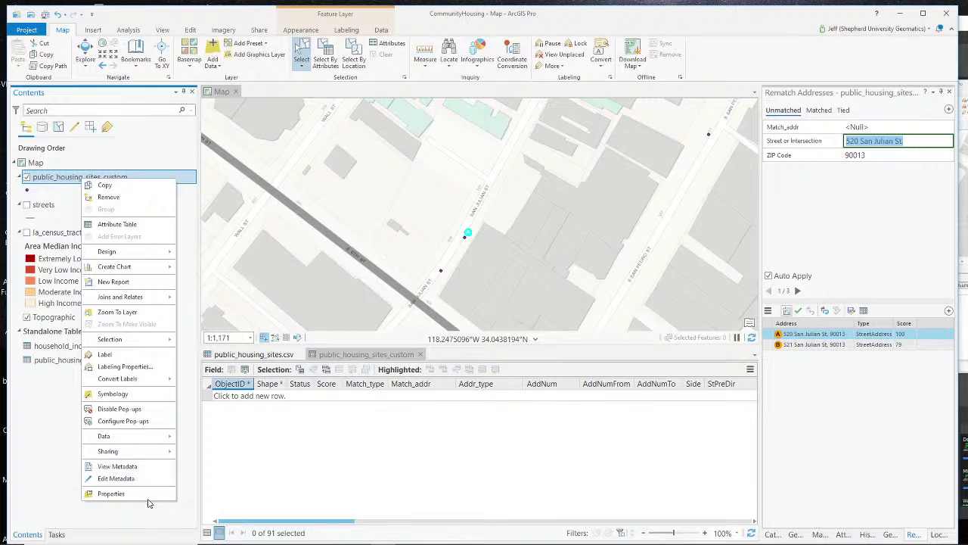
{"action": "key", "text": "Return"}
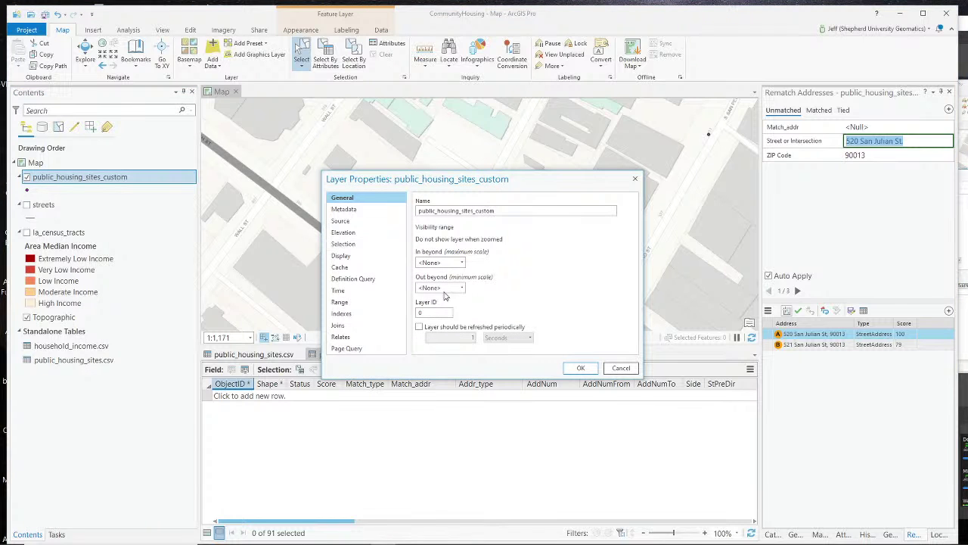
{"action": "left_click", "coordinate": [462, 262]}
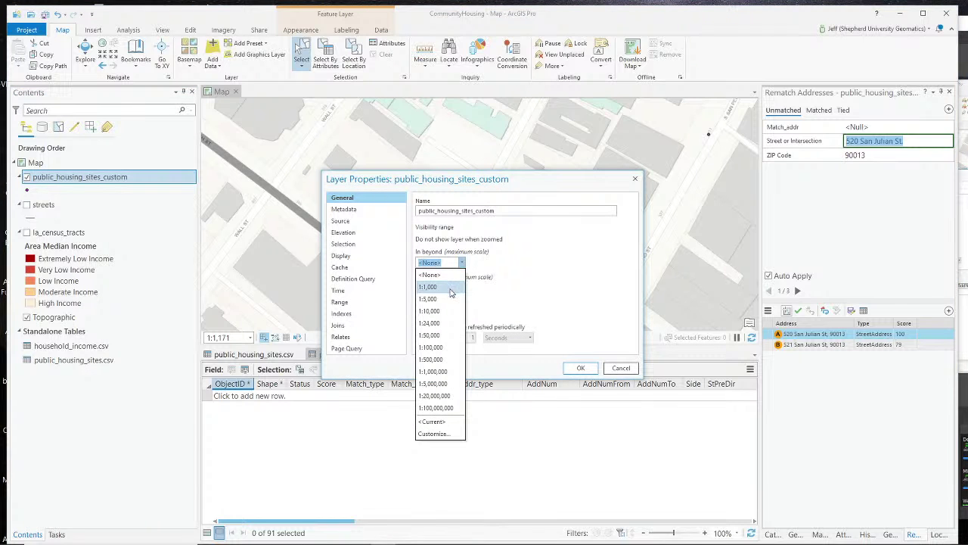
{"action": "left_click", "coordinate": [439, 275]}
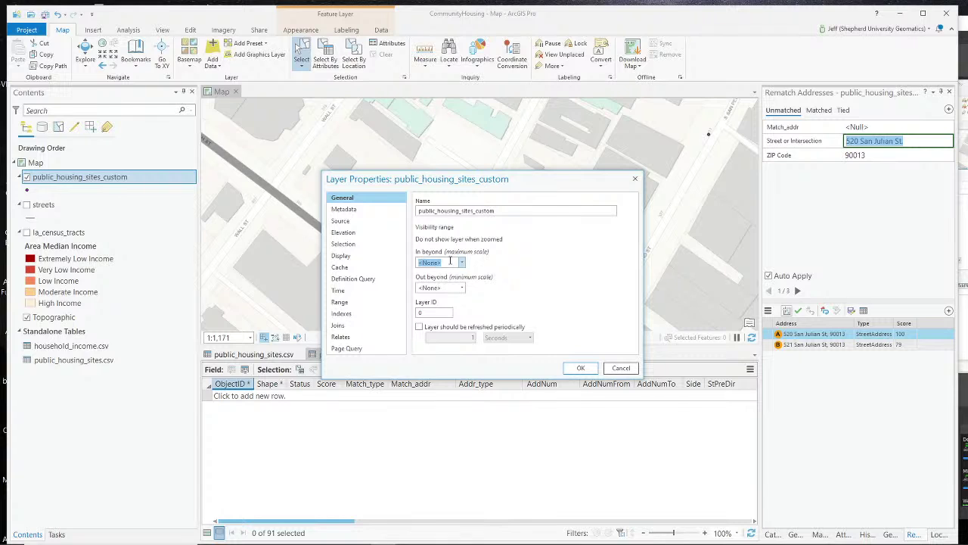
{"action": "left_click", "coordinate": [450, 261]}
{"action": "left_click", "coordinate": [580, 367]}
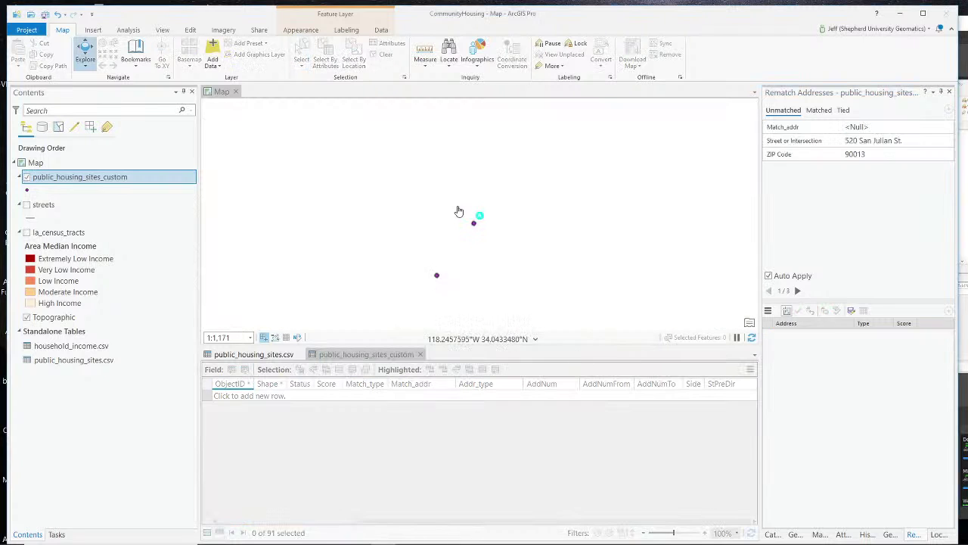
{"action": "scroll", "coordinate": [459, 216], "scroll_direction": "up", "scroll_amount": 2}
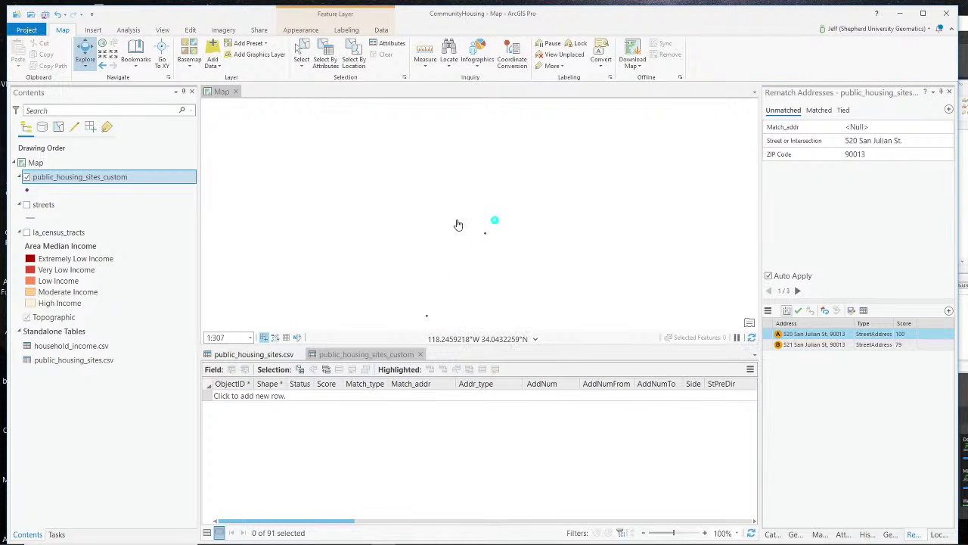
{"action": "scroll", "coordinate": [484, 222], "scroll_direction": "down", "scroll_amount": 1}
{"action": "scroll", "coordinate": [423, 249], "scroll_direction": "down", "scroll_amount": 1}
{"action": "scroll", "coordinate": [453, 235], "scroll_direction": "down", "scroll_amount": 1}
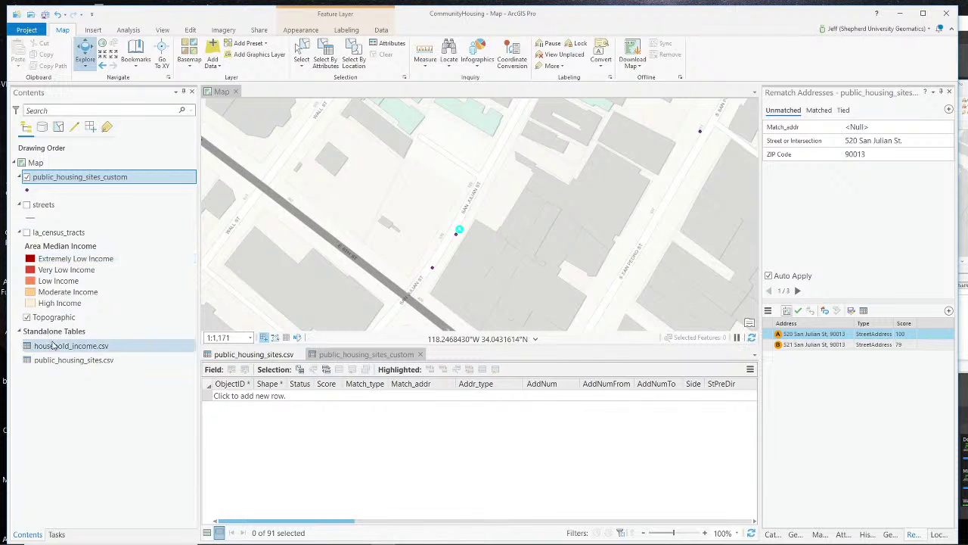
{"action": "left_click", "coordinate": [36, 163]}
{"action": "right_click", "coordinate": [36, 163]}
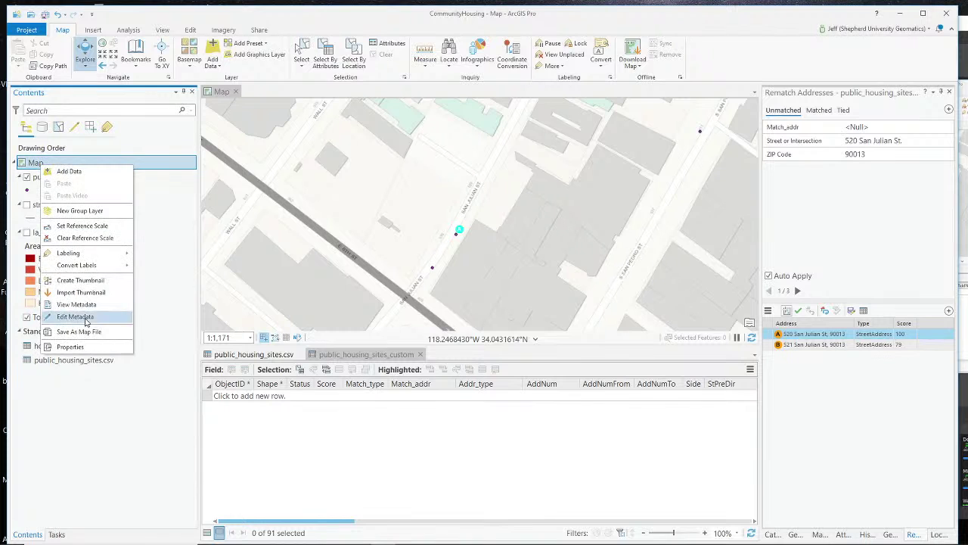
{"action": "left_click", "coordinate": [88, 349]}
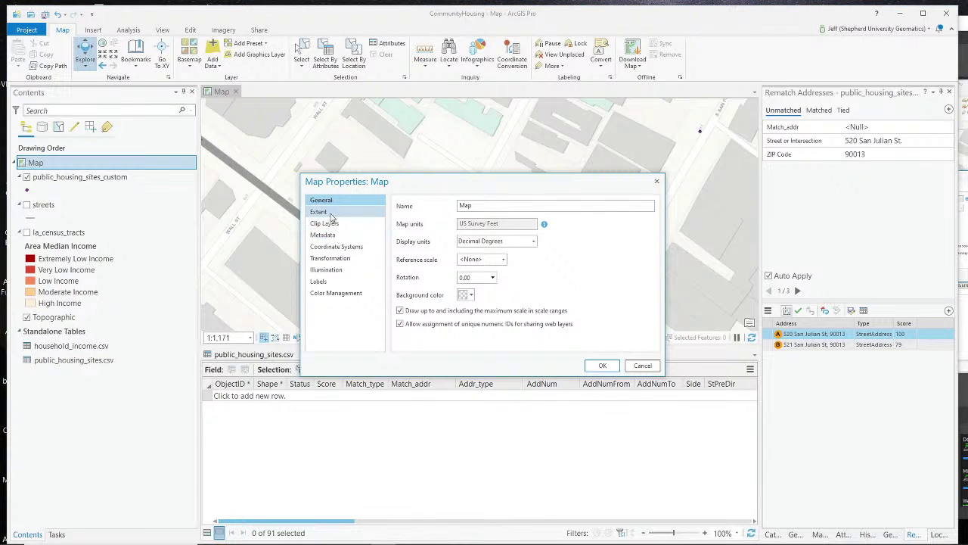
{"action": "left_click", "coordinate": [642, 366]}
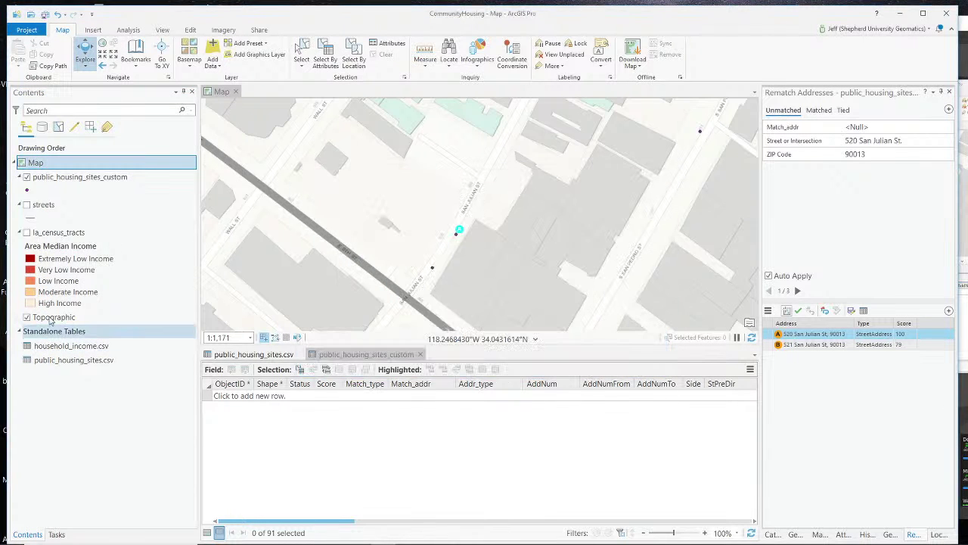
Set the Topographic basemap's maximum visibility scale to 1:125 in its layer properties.
{"action": "left_click", "coordinate": [52, 317]}
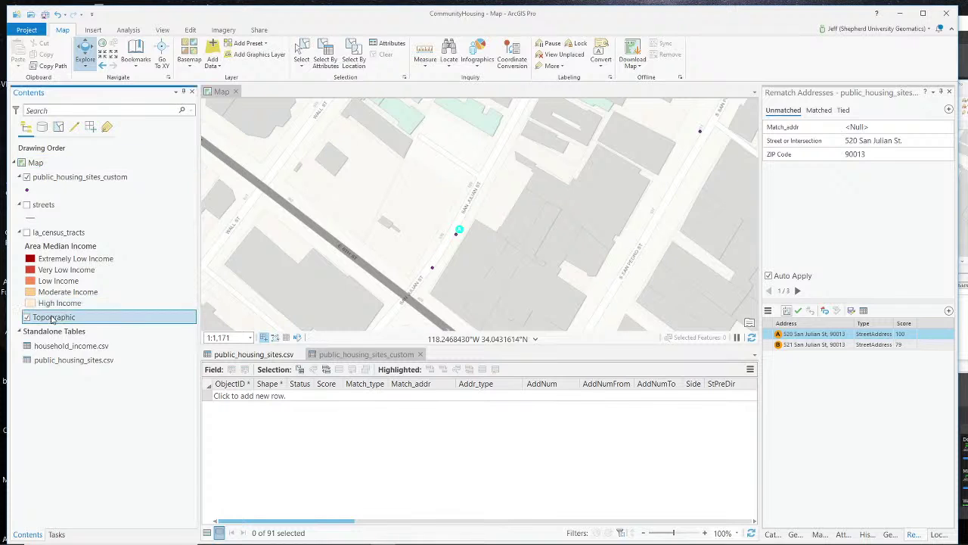
{"action": "right_click", "coordinate": [51, 316]}
{"action": "left_click", "coordinate": [117, 470]}
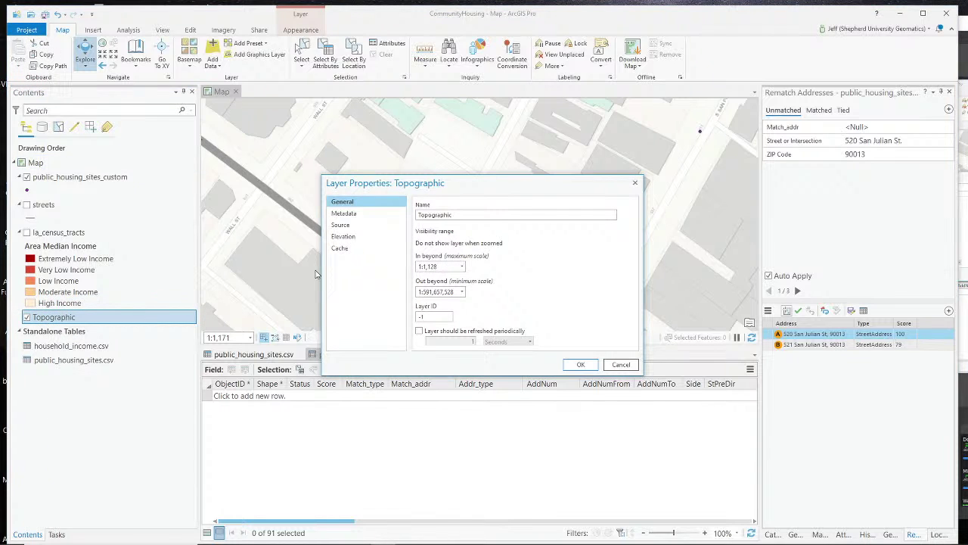
{"action": "left_click", "coordinate": [462, 266]}
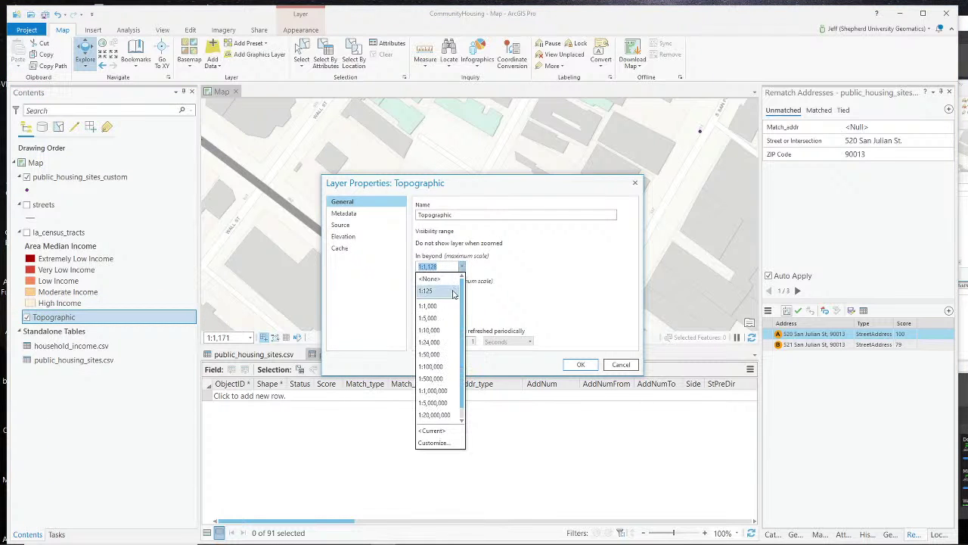
{"action": "left_click", "coordinate": [444, 292]}
{"action": "left_click", "coordinate": [581, 365]}
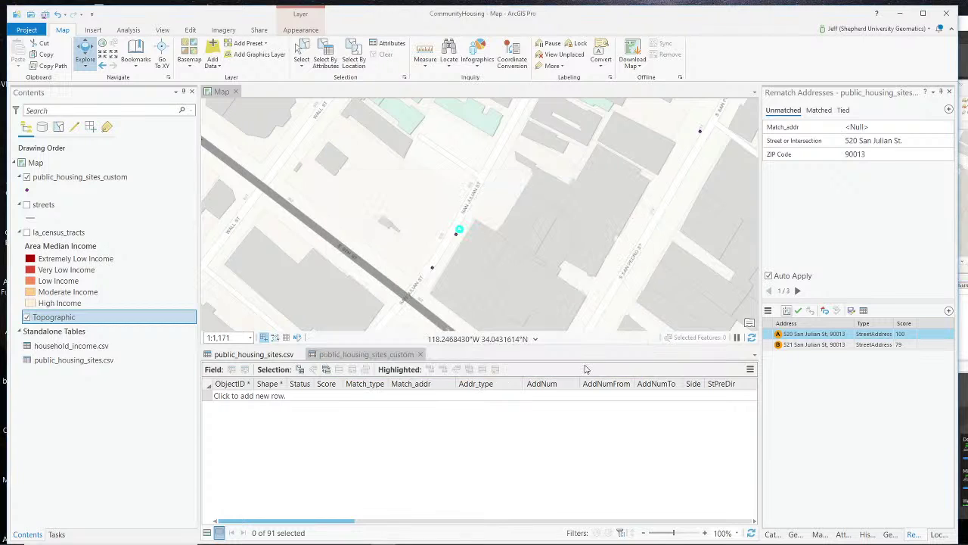
Select the existing housing site beside candidate A to examine its matched address, and clear the selection.
{"action": "scroll", "coordinate": [452, 224], "scroll_direction": "up", "scroll_amount": 5}
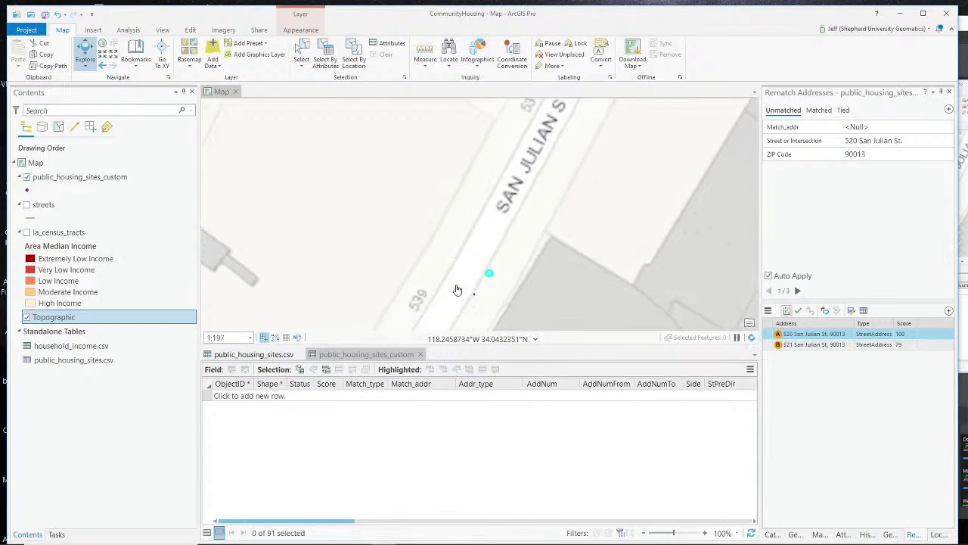
{"action": "scroll", "coordinate": [457, 290], "scroll_direction": "down", "scroll_amount": 2}
{"action": "left_click_drag", "start_coordinate": [457, 290], "coordinate": [493, 141]}
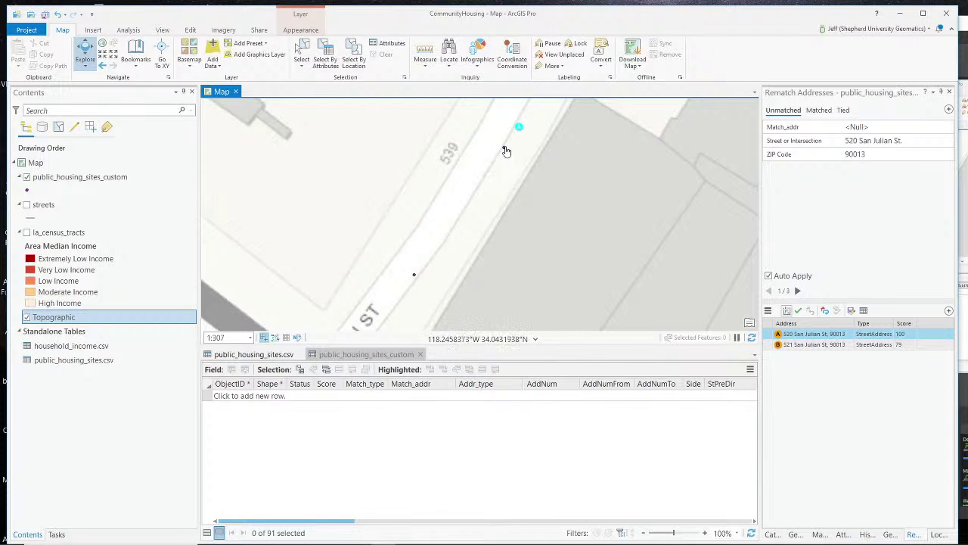
{"action": "left_click", "coordinate": [301, 53]}
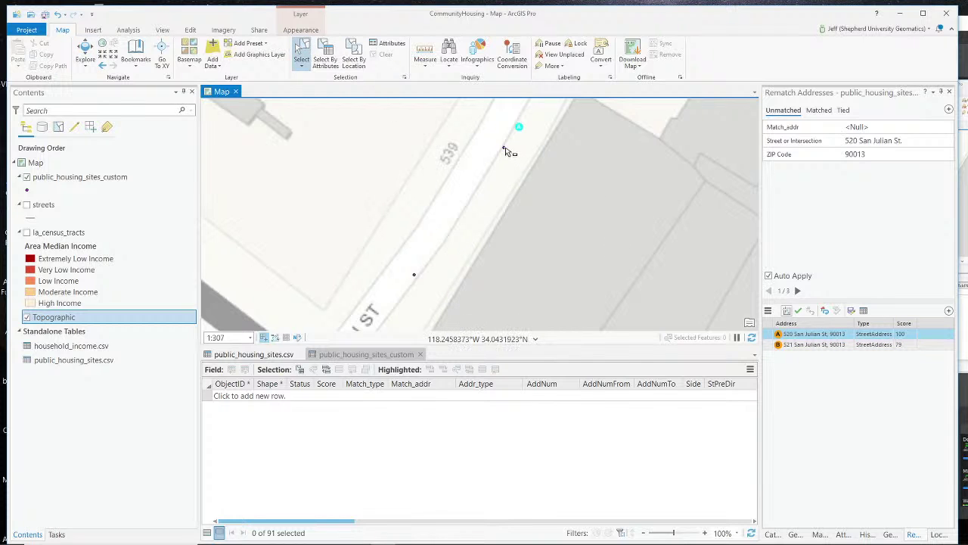
{"action": "left_click", "coordinate": [505, 150]}
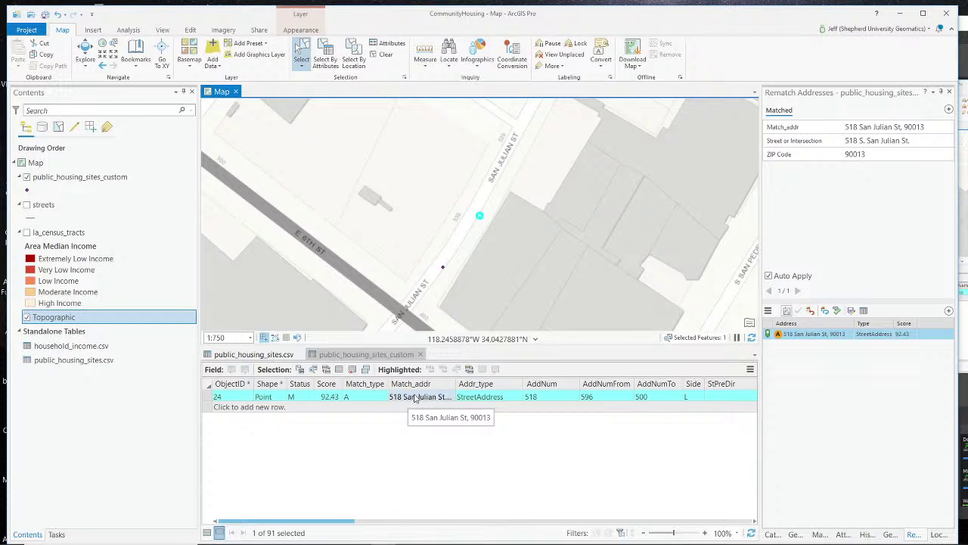
{"action": "left_click", "coordinate": [382, 53]}
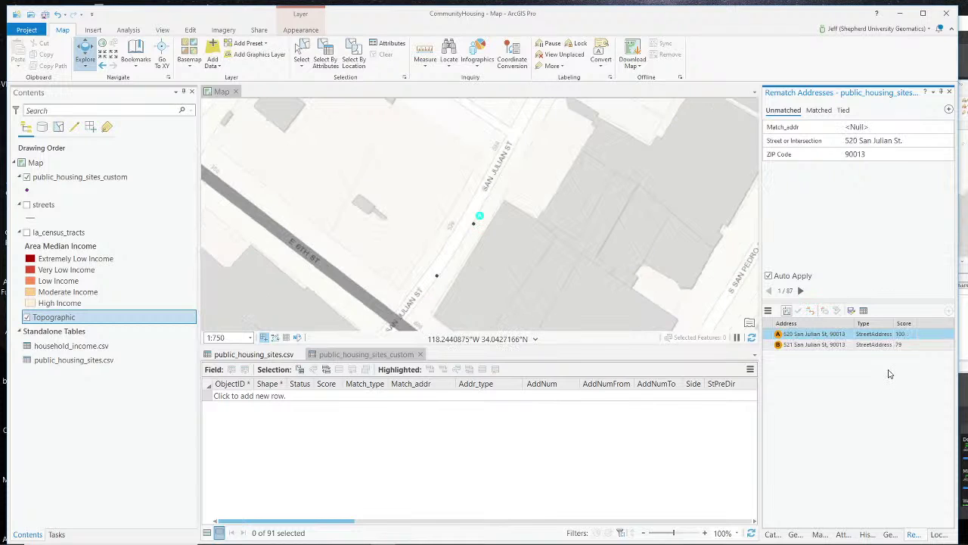
Match the unmatched San Julian St. address to candidate A and return to the remaining unmatched addresses.
{"action": "left_click", "coordinate": [473, 225]}
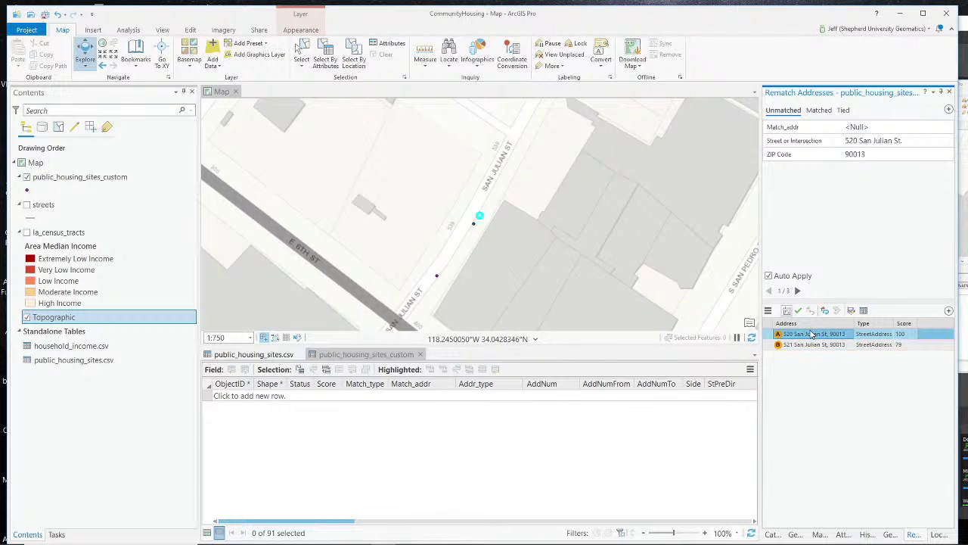
{"action": "left_click", "coordinate": [798, 310]}
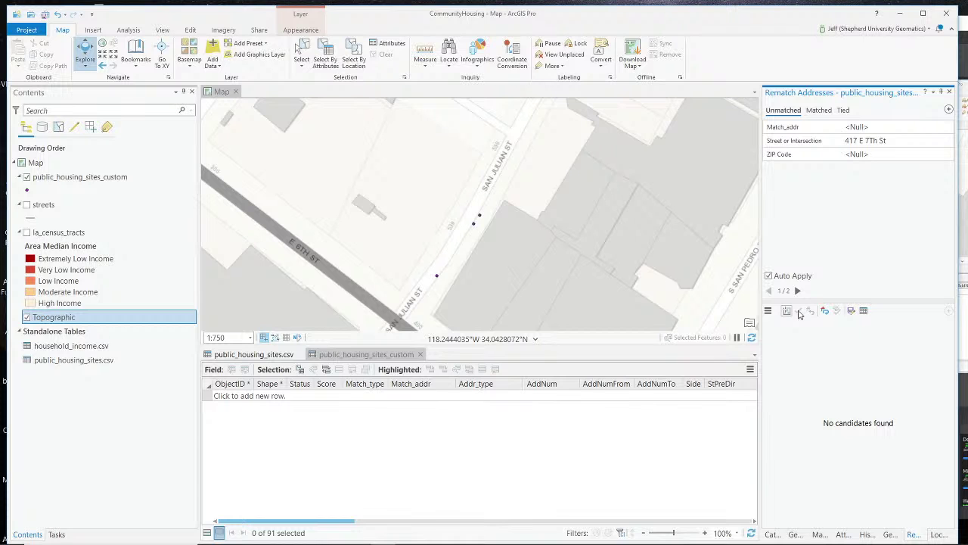
{"action": "left_click", "coordinate": [817, 110]}
{"action": "left_click", "coordinate": [784, 111]}
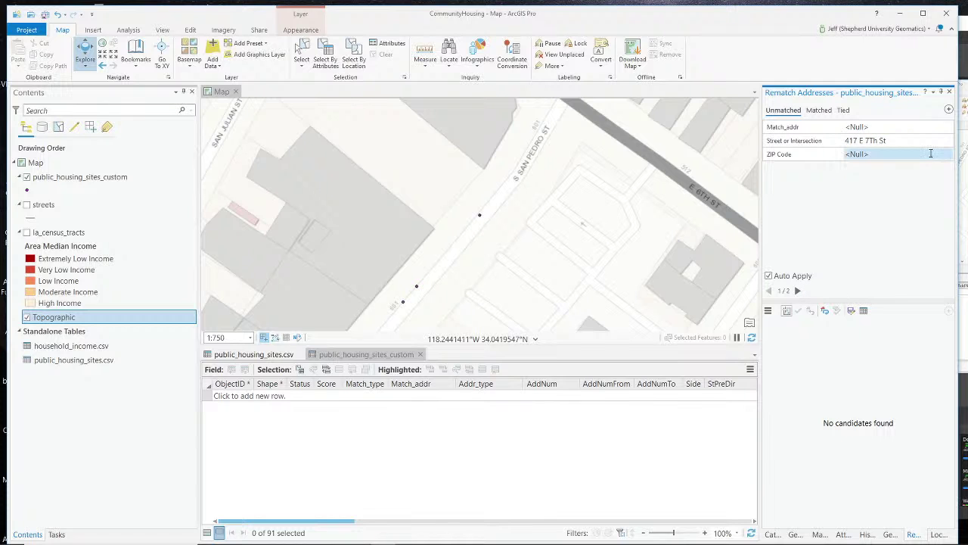
Correct the ordinal suffix in the unmatched E 7Th St address to lowercase "th".
{"action": "left_click", "coordinate": [879, 141]}
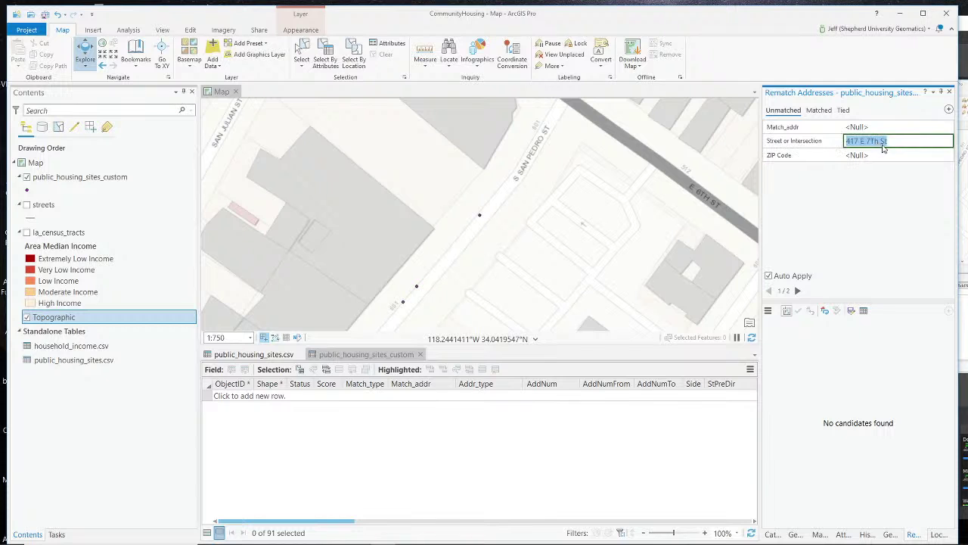
{"action": "left_click", "coordinate": [880, 141]}
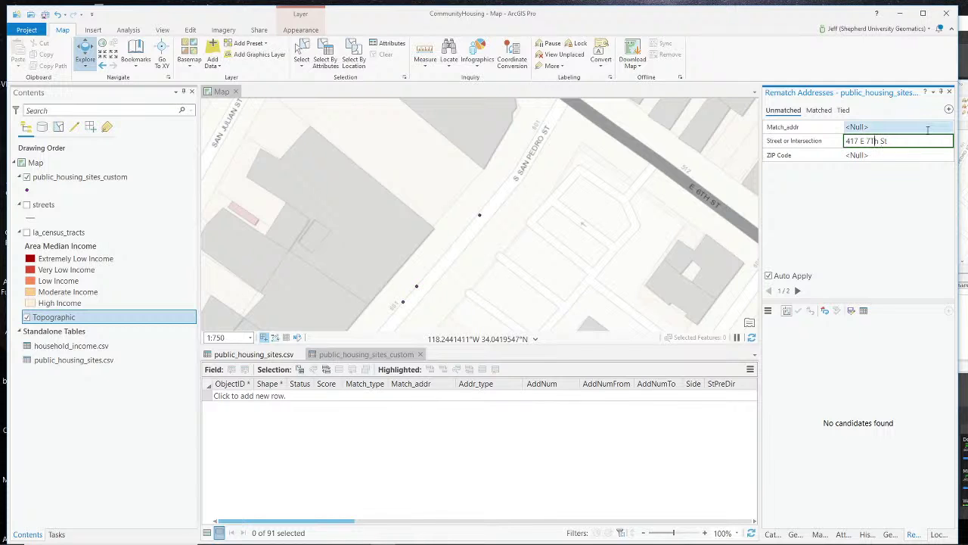
{"action": "key", "text": "BackSpace"}
{"action": "key", "text": "BackSpace"}
{"action": "type", "text": "th"}
{"action": "key", "text": "Return"}
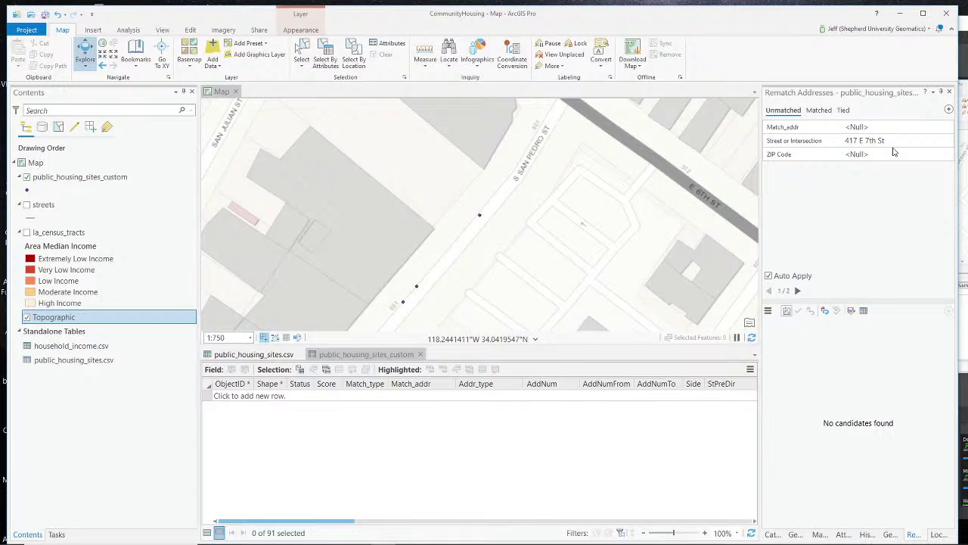
Look up the unmatched E 7th St address with Locate, choose the Los Angeles 90014 suggestion, and return to Rematch Addresses to view the surrounding area.
{"action": "left_click", "coordinate": [450, 48]}
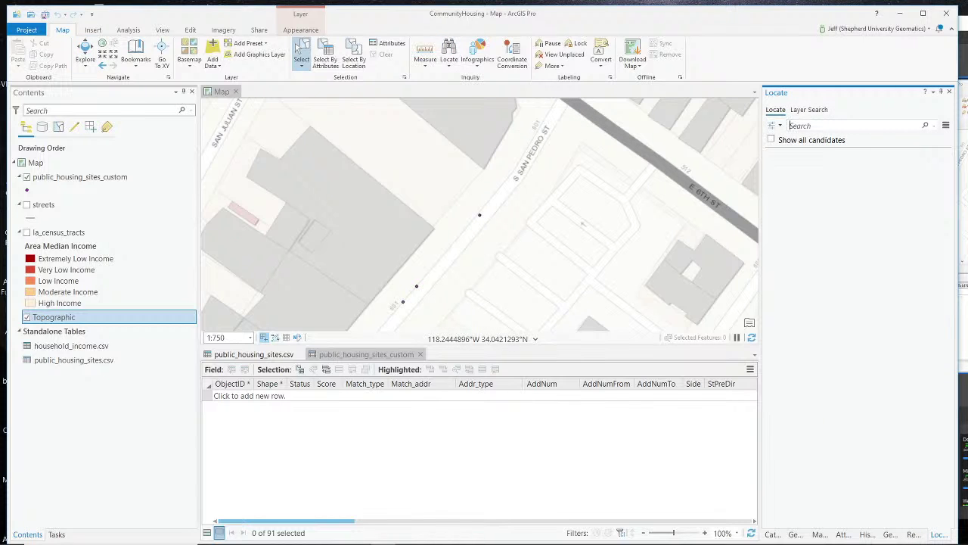
{"action": "type", "text": "417"}
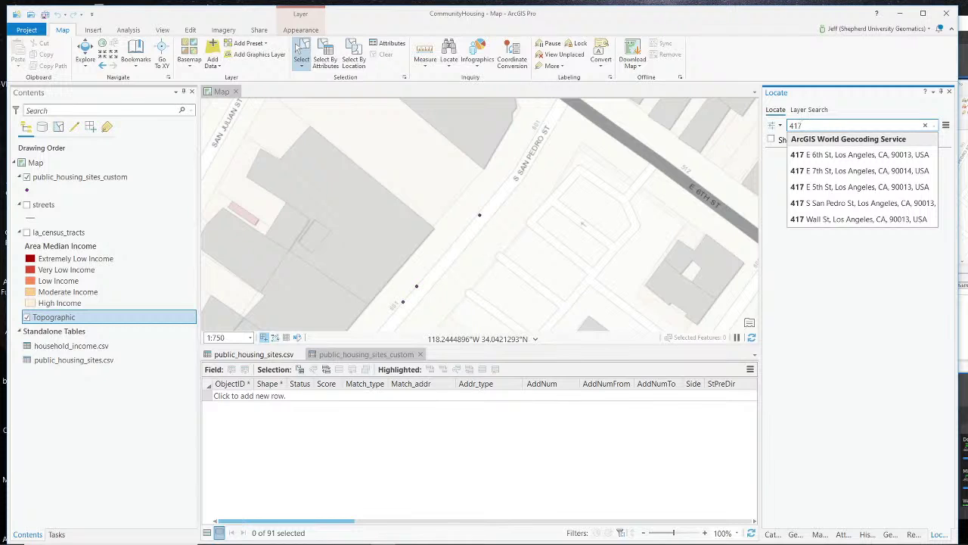
{"action": "type", "text": " E"}
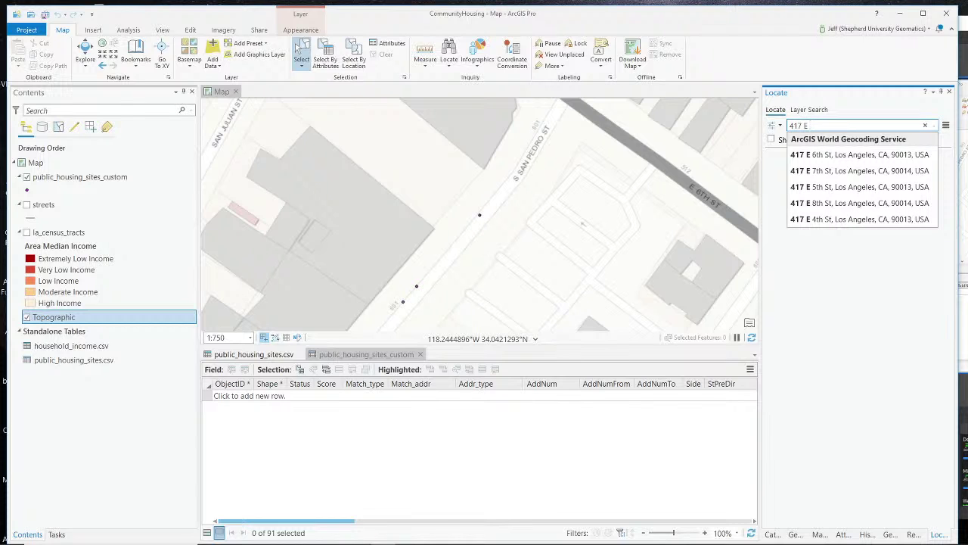
{"action": "type", "text": " 7th"}
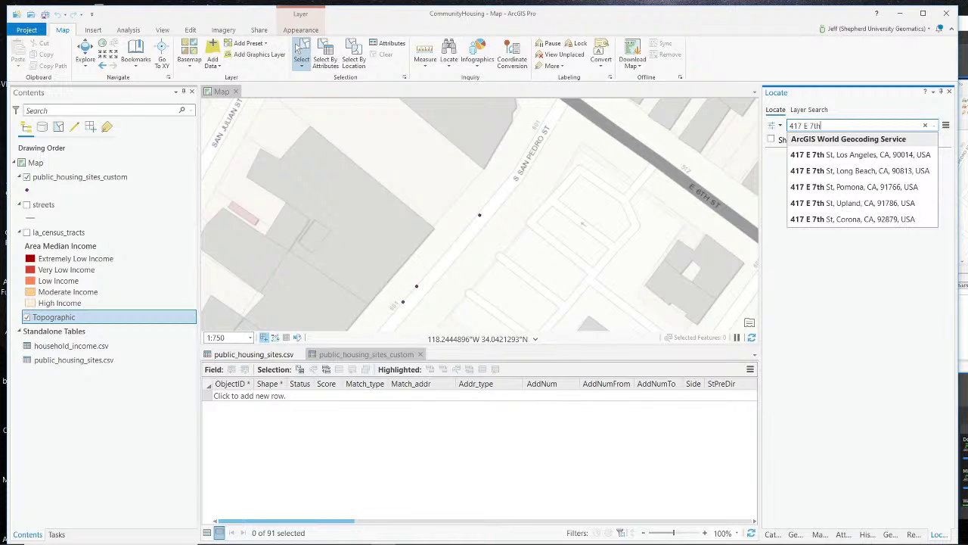
{"action": "left_click", "coordinate": [855, 156]}
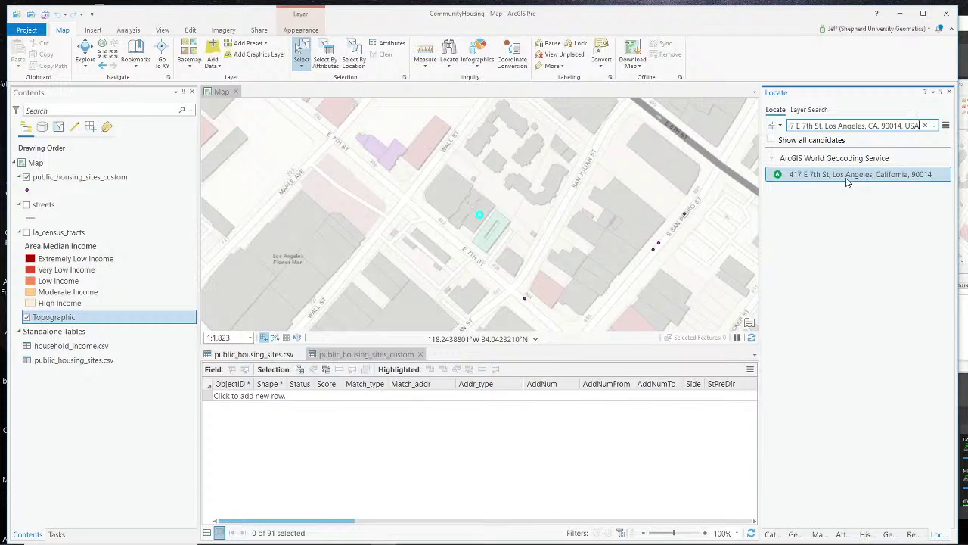
{"action": "left_click", "coordinate": [802, 163]}
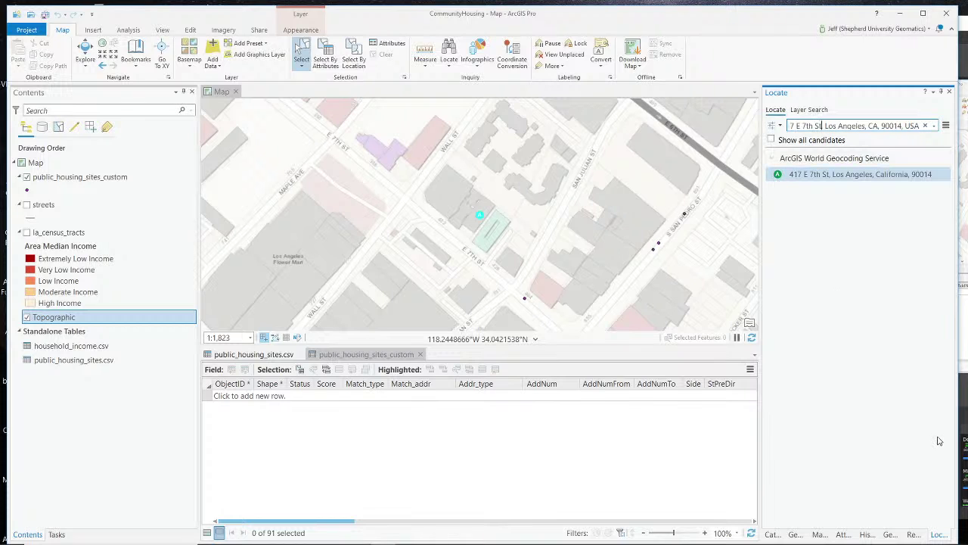
{"action": "left_click", "coordinate": [914, 534]}
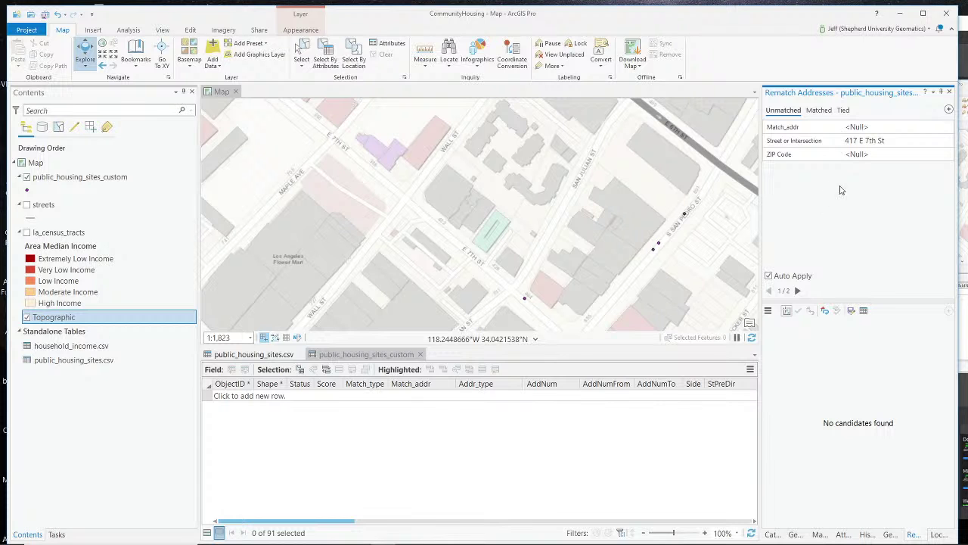
{"action": "scroll", "coordinate": [494, 198], "scroll_direction": "down", "scroll_amount": 3}
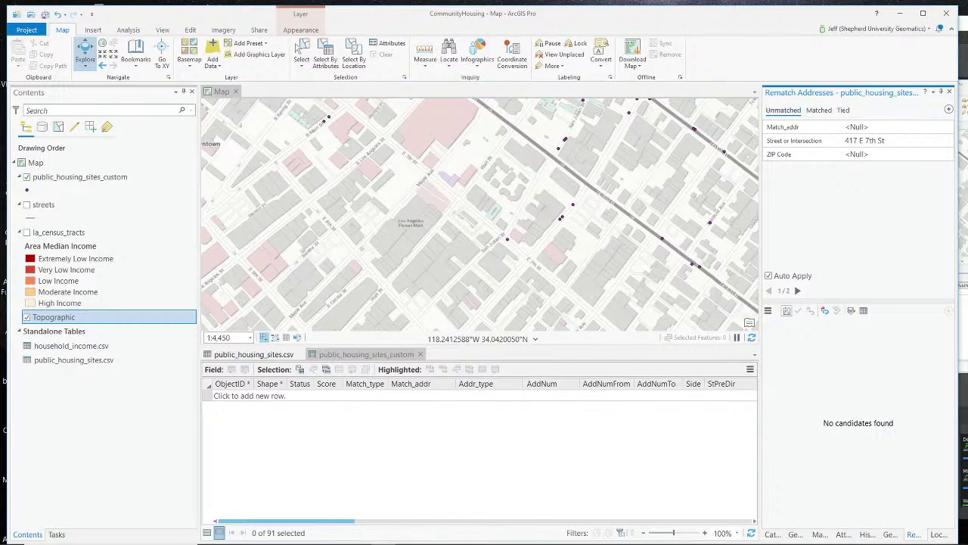
Search Locate again for the unmatched E 7th address, re-entering only its house number and street.
{"action": "left_click", "coordinate": [938, 534]}
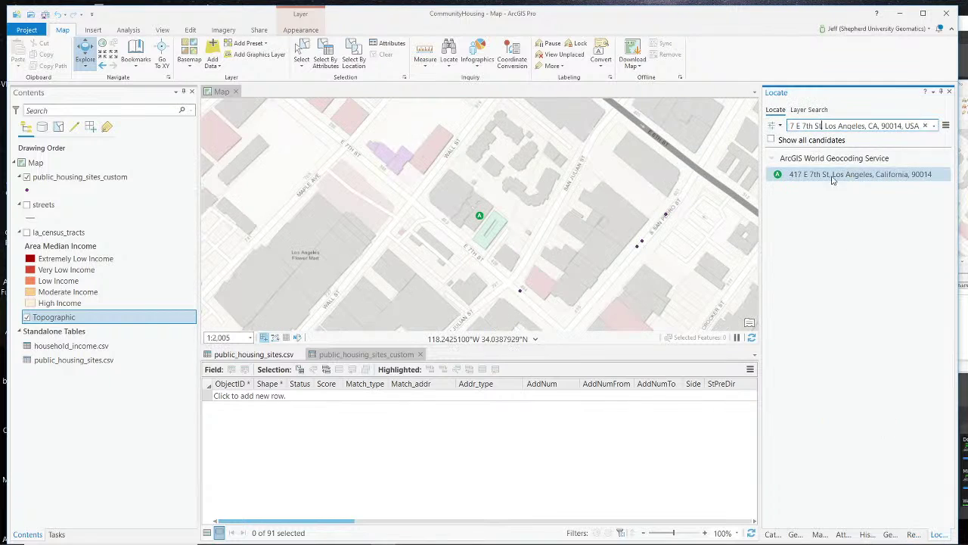
{"action": "key", "text": "BackSpace"}
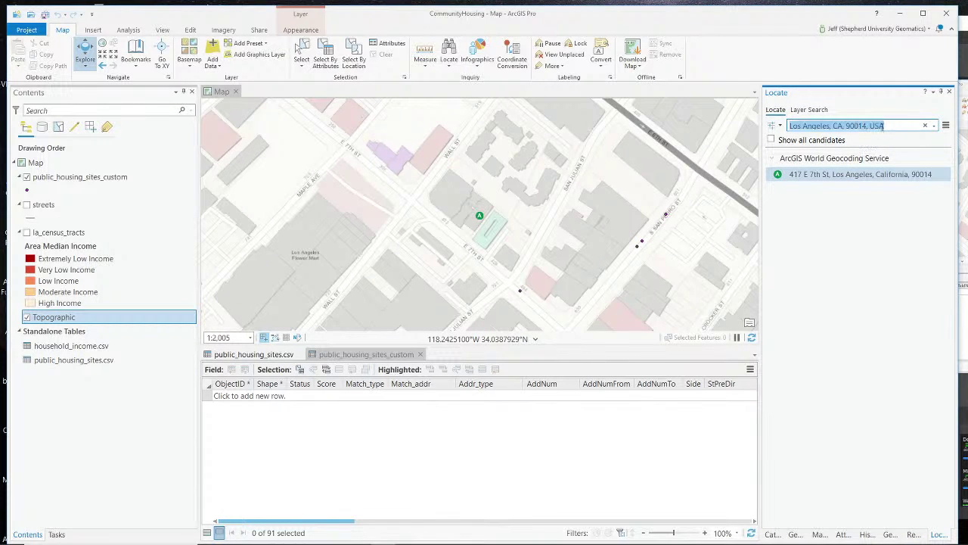
{"action": "key", "text": "shift+End"}
{"action": "type", "text": "417"}
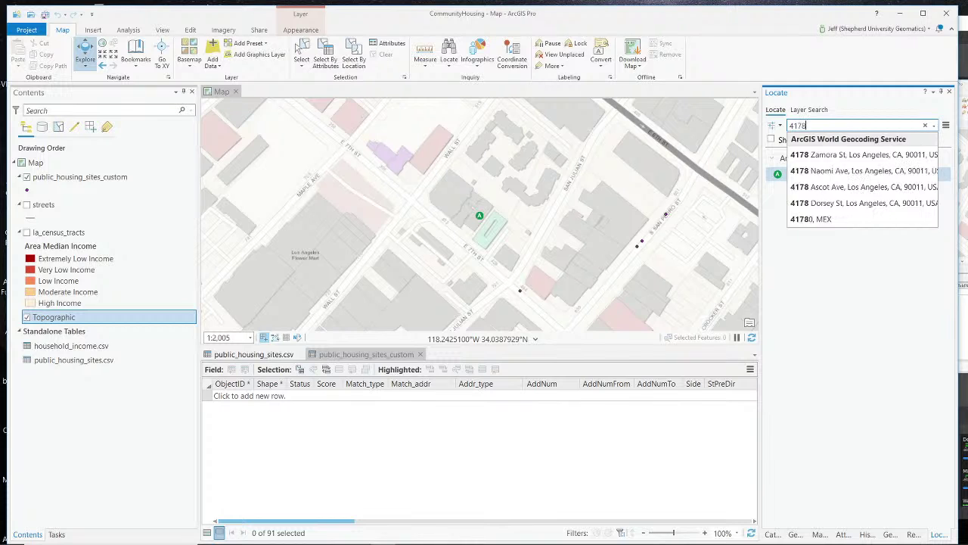
{"action": "type", "text": " E"}
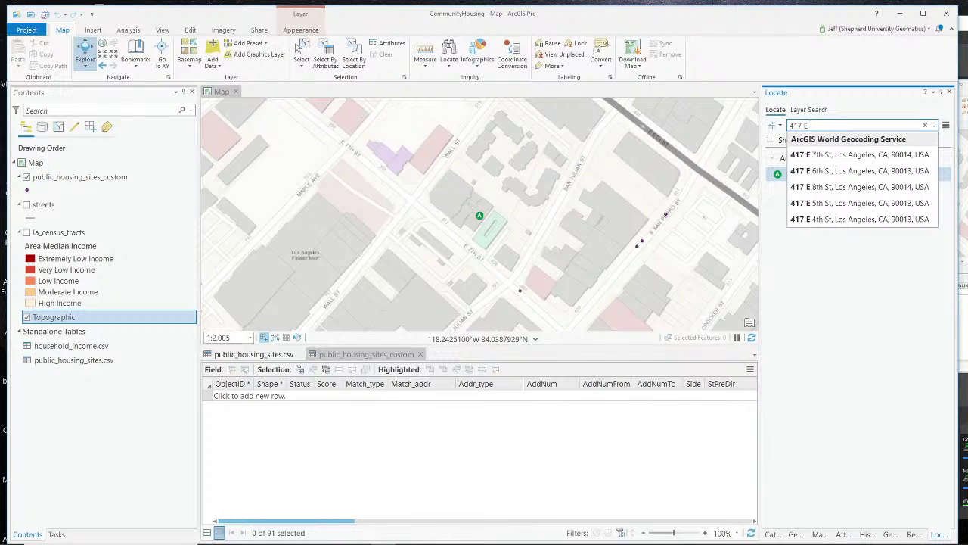
{"action": "type", "text": " &th"}
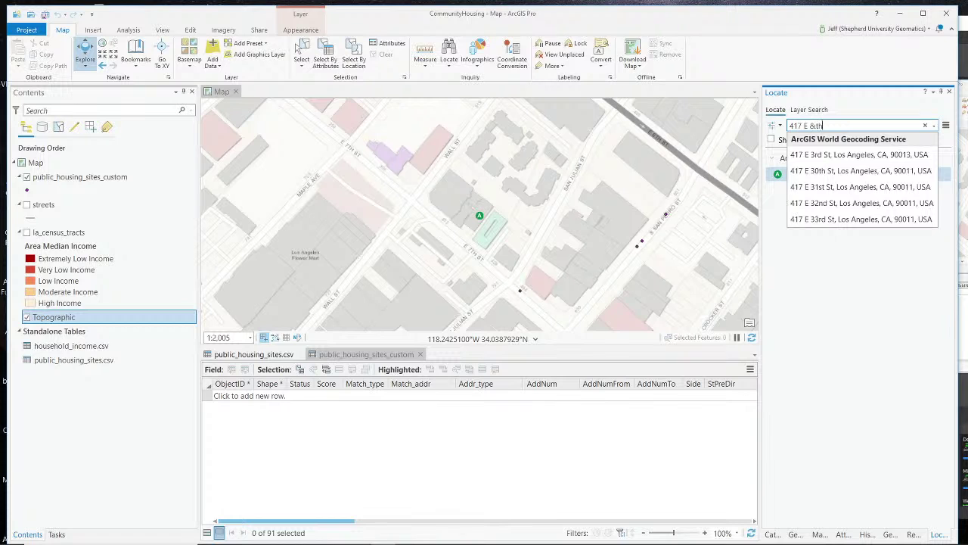
{"action": "key", "text": "BackSpace"}
{"action": "key", "text": "BackSpace"}
{"action": "key", "text": "BackSpace"}
{"action": "type", "text": "7th"}
{"action": "key", "text": "Return"}
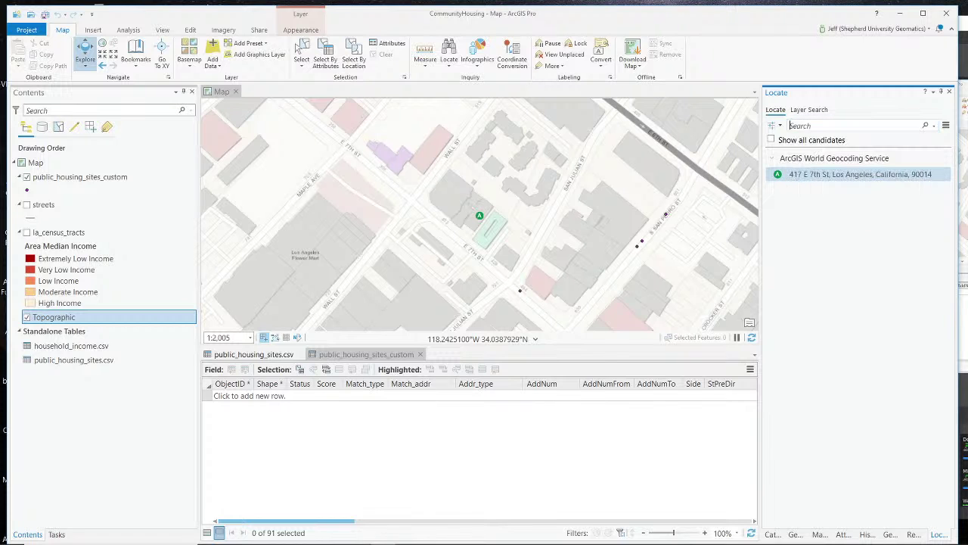
{"action": "type", "text": "90-"}
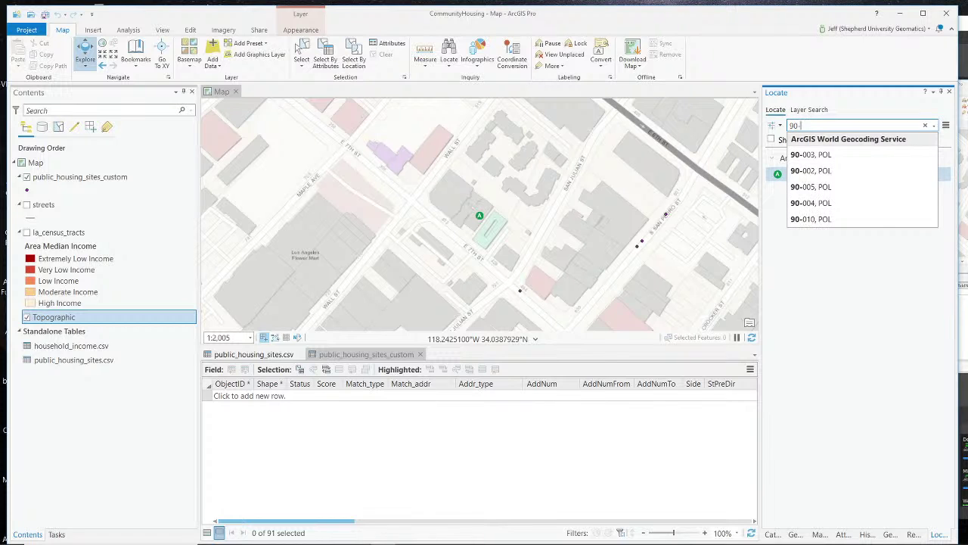
{"action": "key", "text": "BackSpace"}
{"action": "key", "text": "BackSpace"}
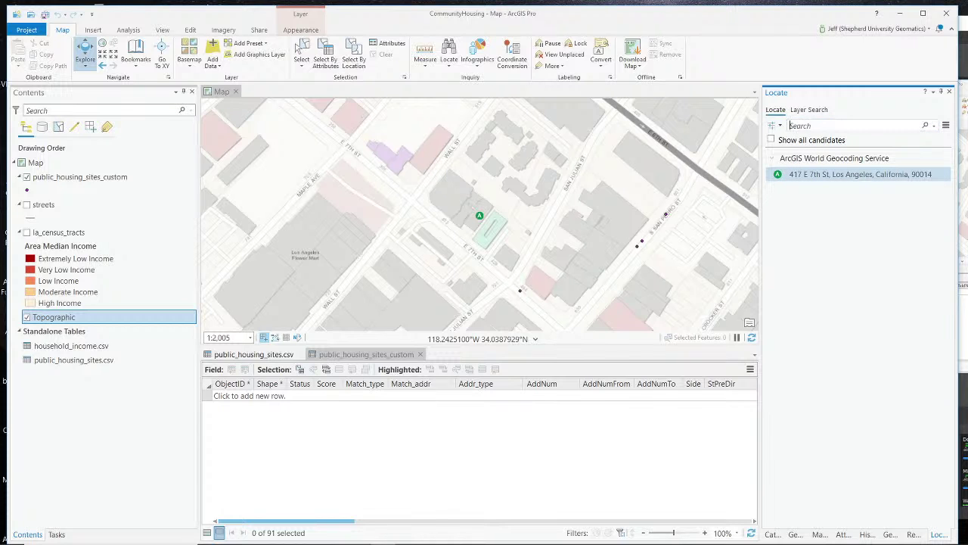
Search Locate for the unmatched E 7th St address, try a Long Beach variant, and choose the Los Angeles 90014 suggestion.
{"action": "type", "text": "417"}
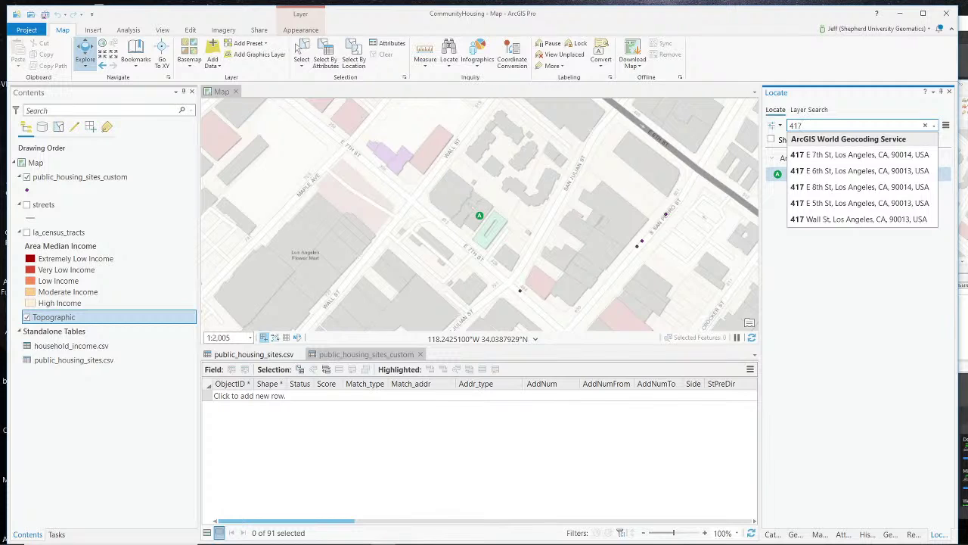
{"action": "type", "text": " E"}
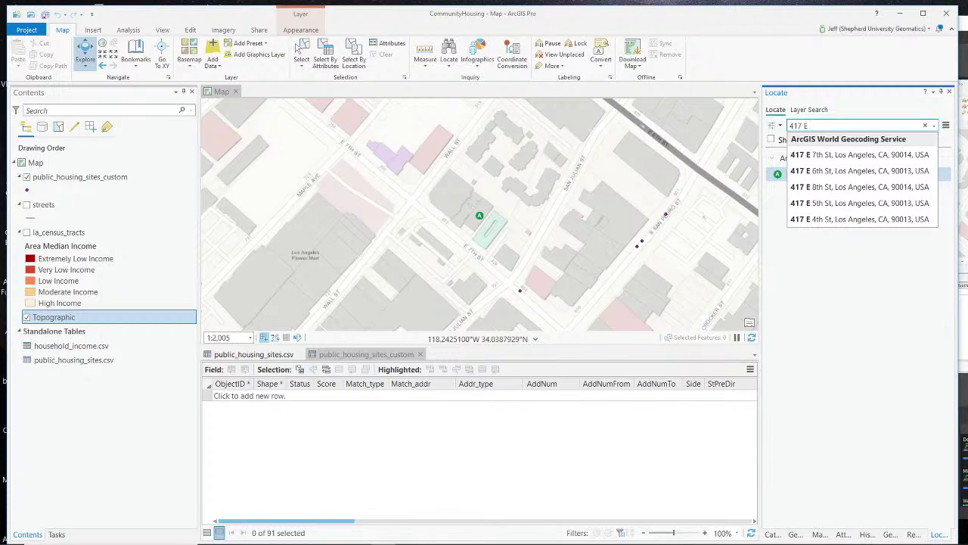
{"action": "type", "text": " 7th St"}
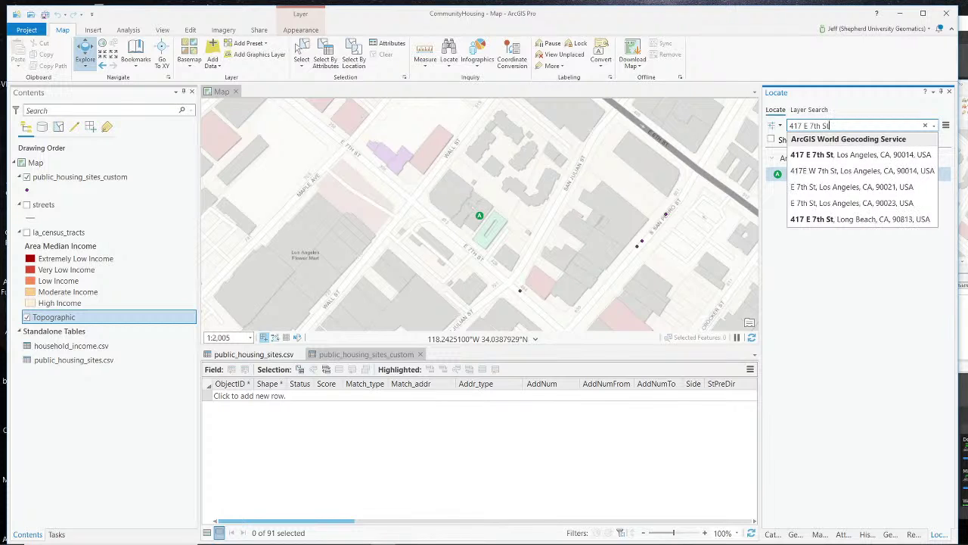
{"action": "type", "text": ", Lon"}
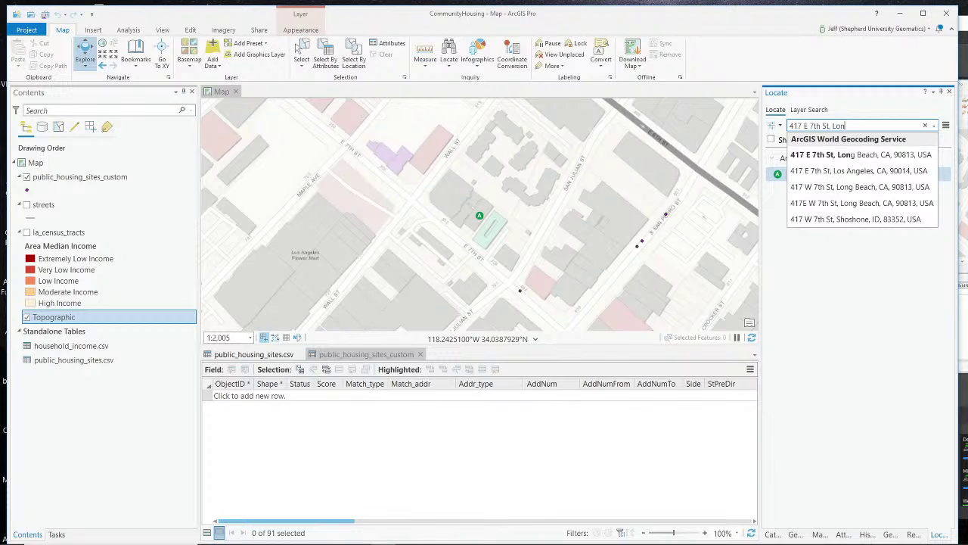
{"action": "left_click", "coordinate": [893, 173]}
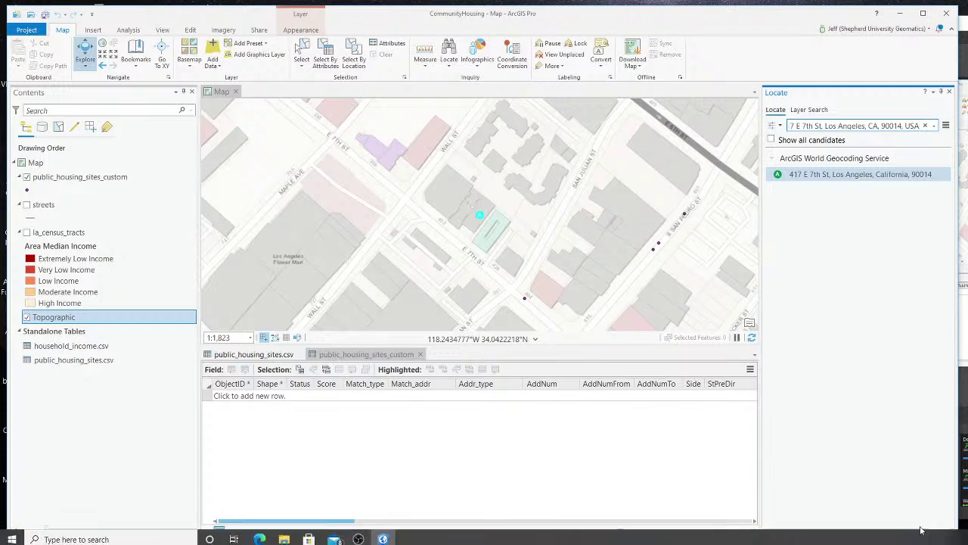
Set the unmatched E 7th St address's ZIP Code to 90014 in Rematch Addresses and match it to candidate A.
{"action": "left_click", "coordinate": [913, 534]}
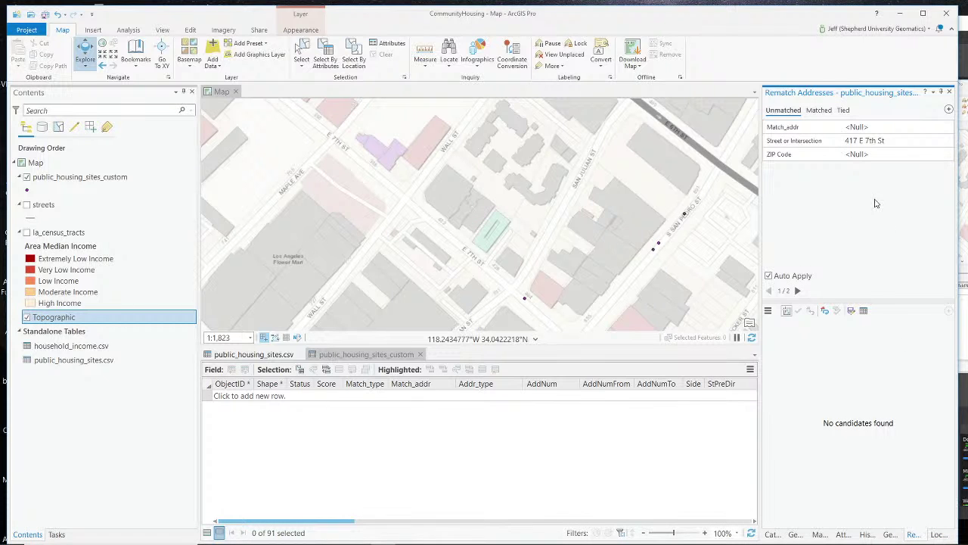
{"action": "left_click", "coordinate": [857, 154]}
{"action": "key", "text": "Return"}
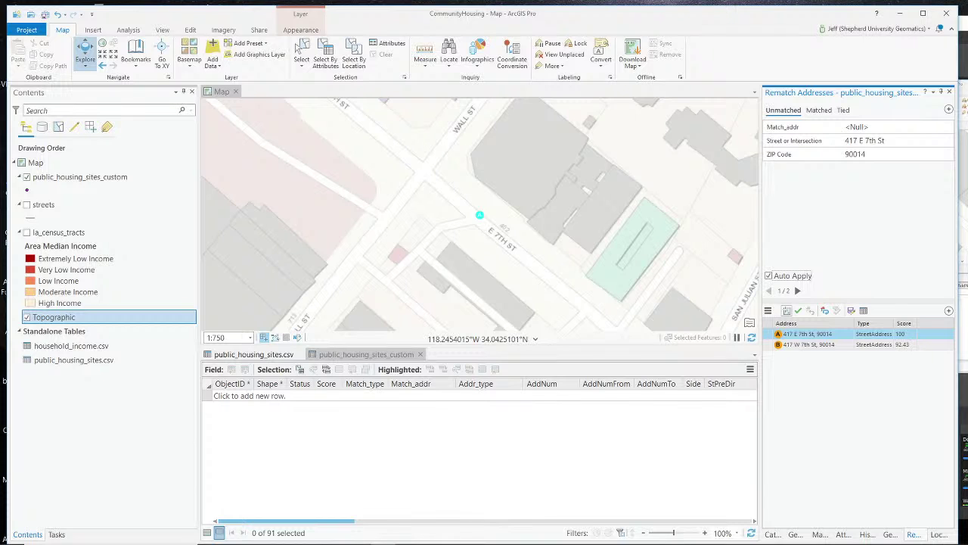
{"action": "left_click", "coordinate": [808, 337]}
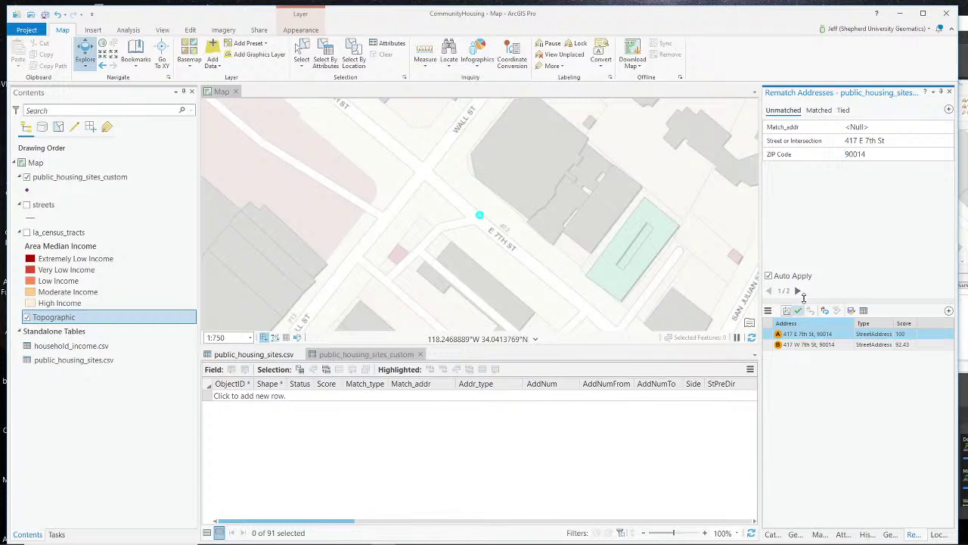
{"action": "left_click", "coordinate": [797, 310]}
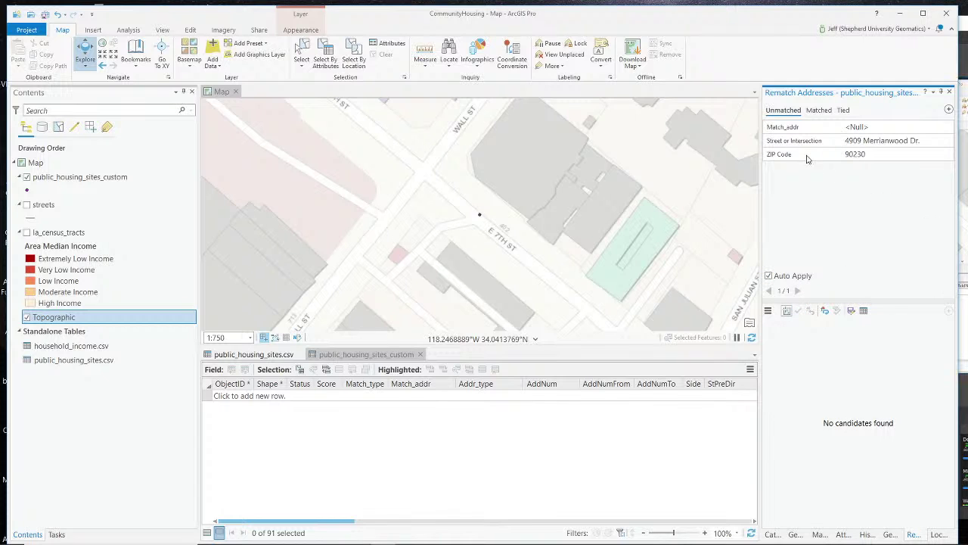
Correct the street name of the unmatched Merrianwood Dr. address to Marionwood and match it to candidate A.
{"action": "left_click", "coordinate": [860, 140]}
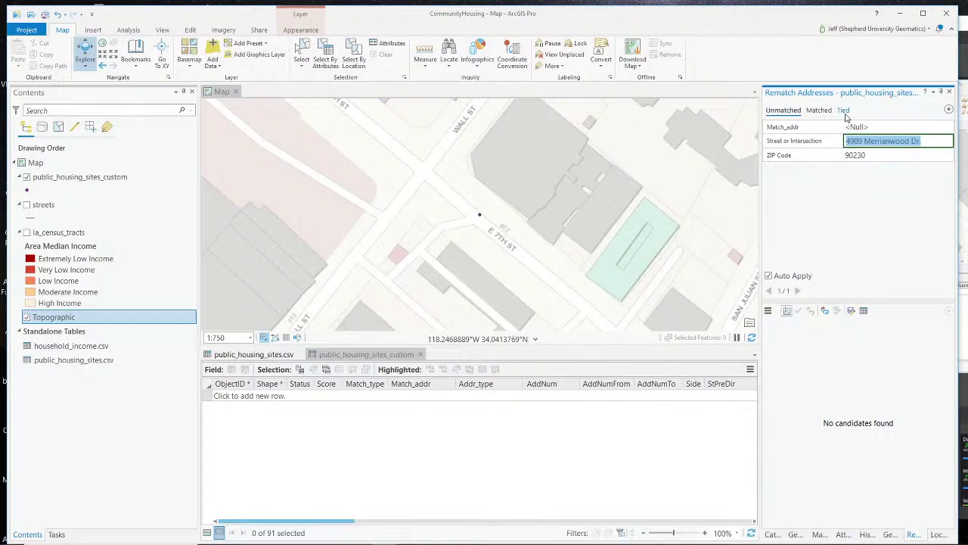
{"action": "left_click", "coordinate": [877, 143]}
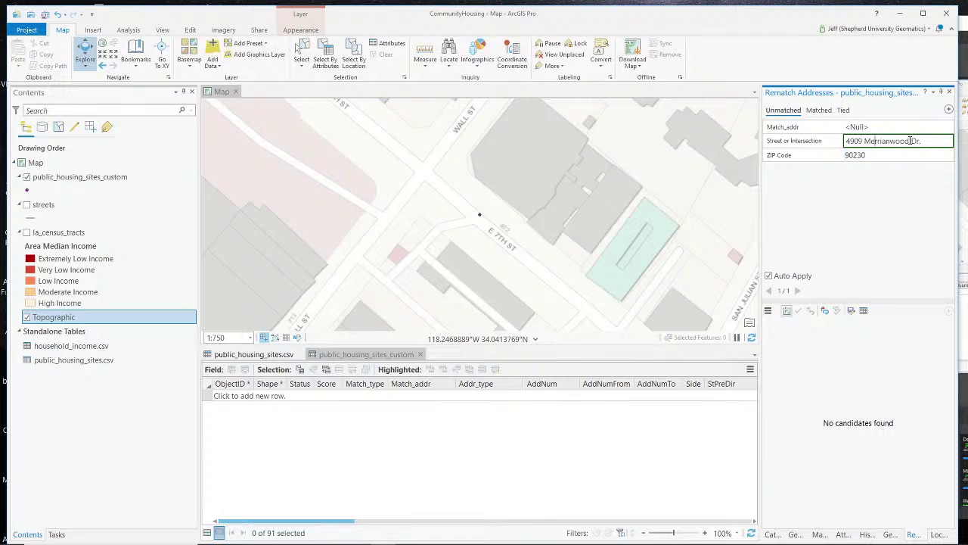
{"action": "left_click", "coordinate": [909, 141]}
{"action": "key", "text": "BackSpace"}
{"action": "key", "text": "BackSpace"}
{"action": "key", "text": "BackSpace"}
{"action": "key", "text": "BackSpace"}
{"action": "key", "text": "BackSpace"}
{"action": "key", "text": "BackSpace"}
{"action": "key", "text": "BackSpace"}
{"action": "key", "text": "BackSpace"}
{"action": "key", "text": "BackSpace"}
{"action": "key", "text": "BackSpace"}
{"action": "type", "text": "arop"}
{"action": "key", "text": "BackSpace"}
{"action": "key", "text": "BackSpace"}
{"action": "key", "text": "BackSpace"}
{"action": "type", "text": "rionw"}
{"action": "key", "text": "BackSpace"}
{"action": "key", "text": "BackSpace"}
{"action": "key", "text": "BackSpace"}
{"action": "key", "text": "BackSpace"}
{"action": "type", "text": "ionwood"}
{"action": "key", "text": "Return"}
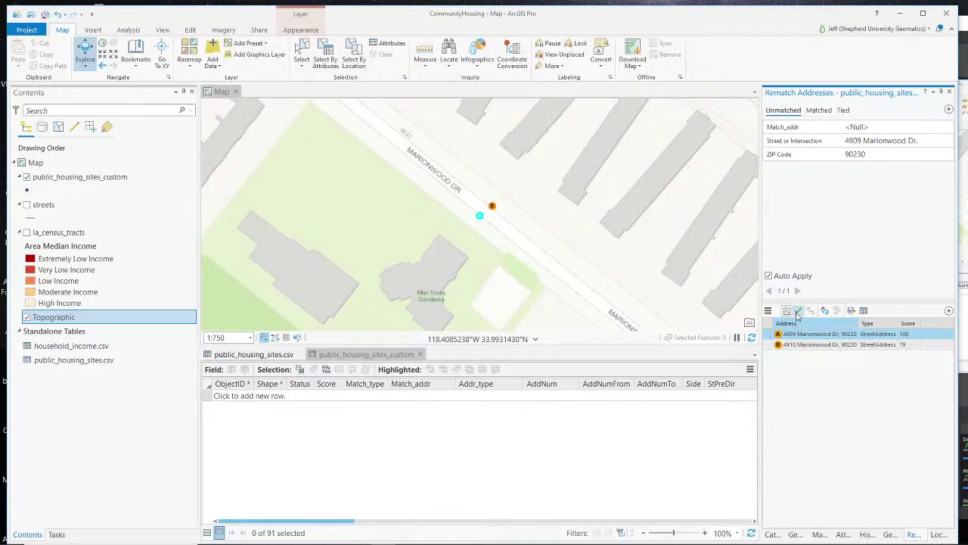
{"action": "left_click", "coordinate": [797, 310]}
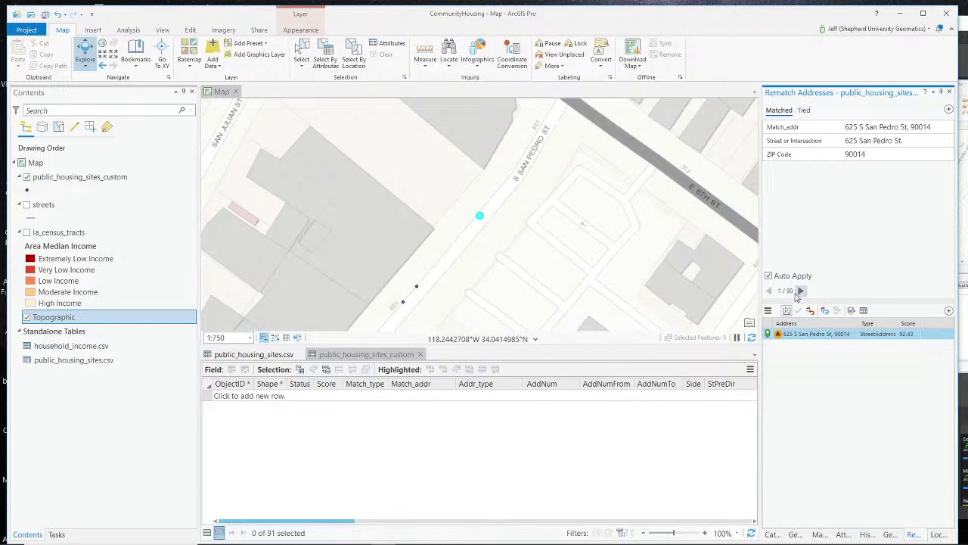
Show the tied Browning Blvd address and zoom the map to all of its candidates.
{"action": "left_click", "coordinate": [804, 111]}
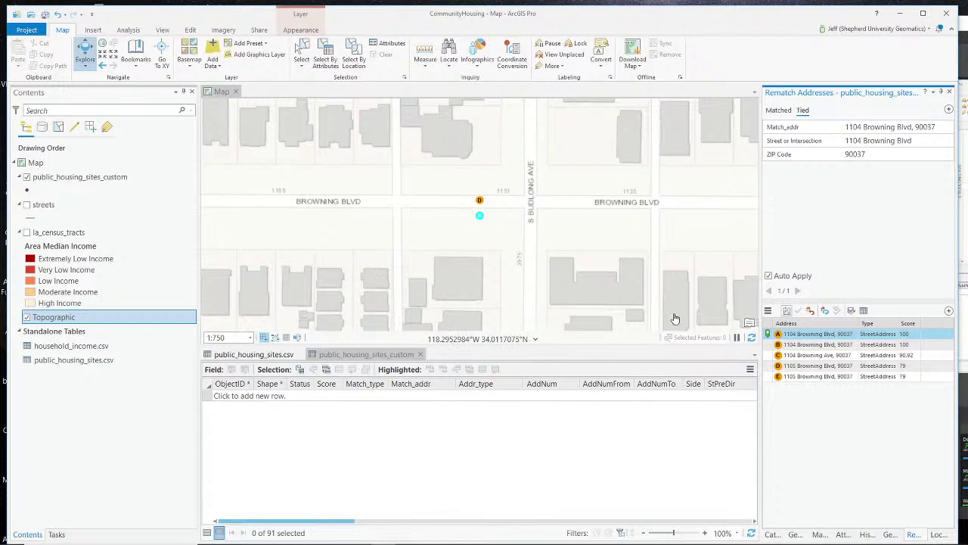
{"action": "left_click", "coordinate": [779, 333]}
{"action": "left_click", "coordinate": [769, 311]}
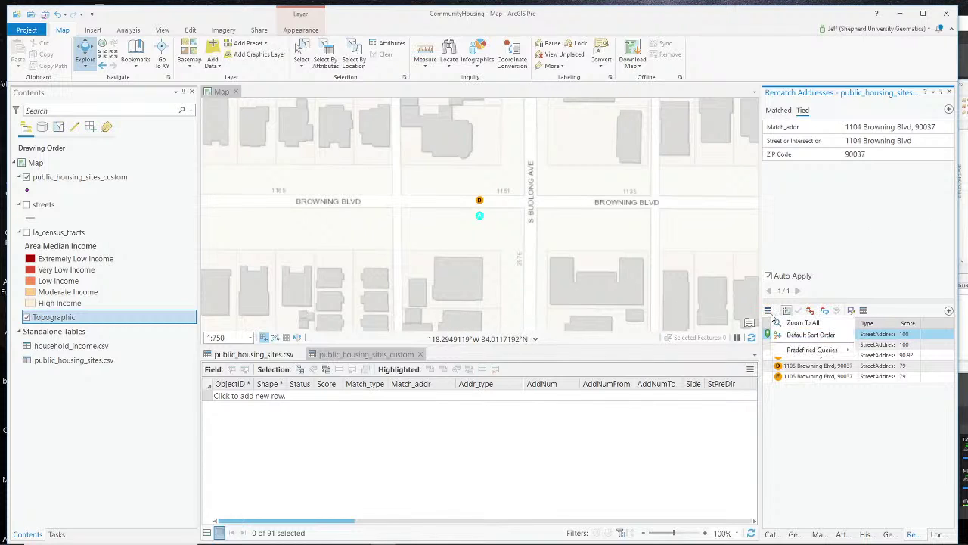
{"action": "left_click", "coordinate": [800, 323]}
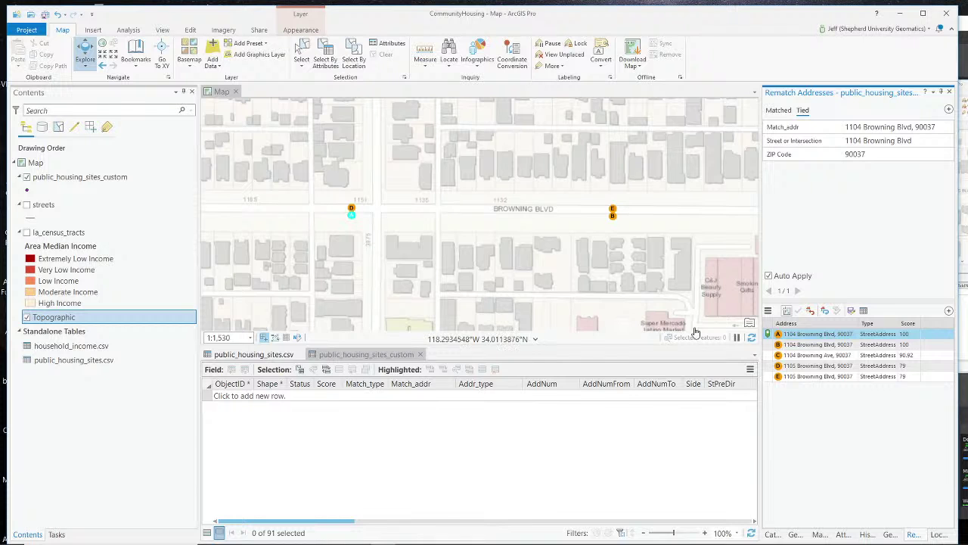
Compare the map locations of candidates A, B and C for the tied Browning Blvd address.
{"action": "left_click", "coordinate": [790, 355]}
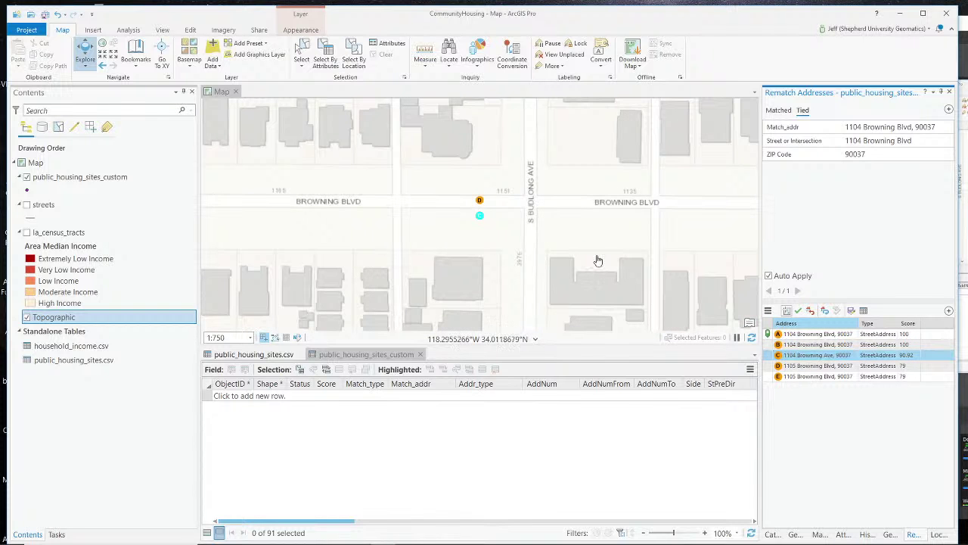
{"action": "scroll", "coordinate": [601, 257], "scroll_direction": "down", "scroll_amount": 1}
{"action": "scroll", "coordinate": [553, 251], "scroll_direction": "down", "scroll_amount": 2}
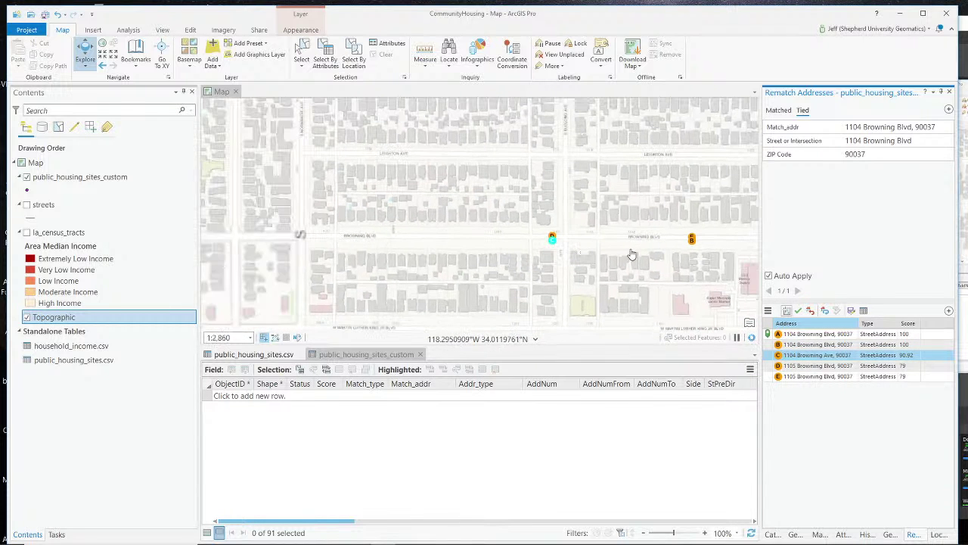
{"action": "left_click", "coordinate": [794, 334]}
{"action": "scroll", "coordinate": [605, 221], "scroll_direction": "down", "scroll_amount": 2}
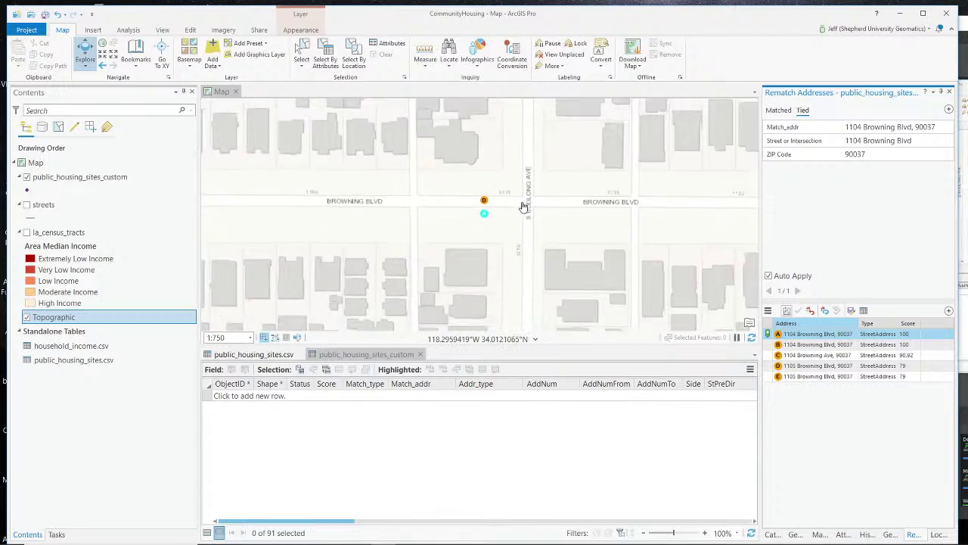
{"action": "left_click_drag", "start_coordinate": [605, 223], "coordinate": [467, 237]}
{"action": "scroll", "coordinate": [468, 238], "scroll_direction": "down", "scroll_amount": 2}
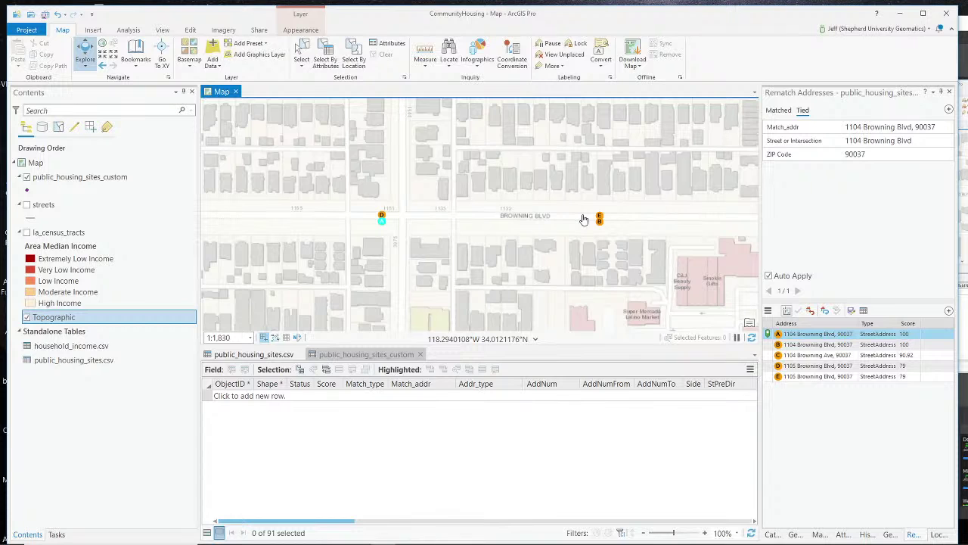
{"action": "left_click", "coordinate": [840, 346]}
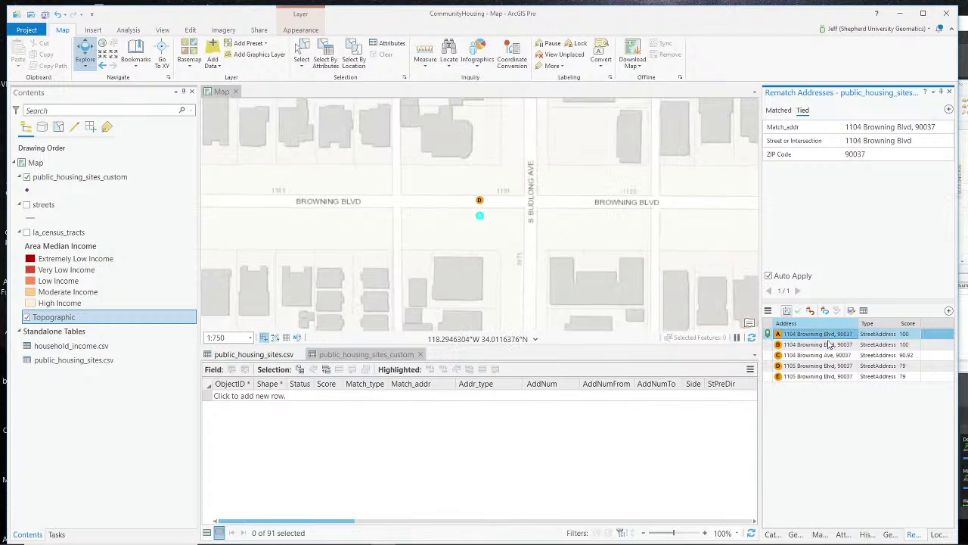
{"action": "left_click", "coordinate": [830, 344]}
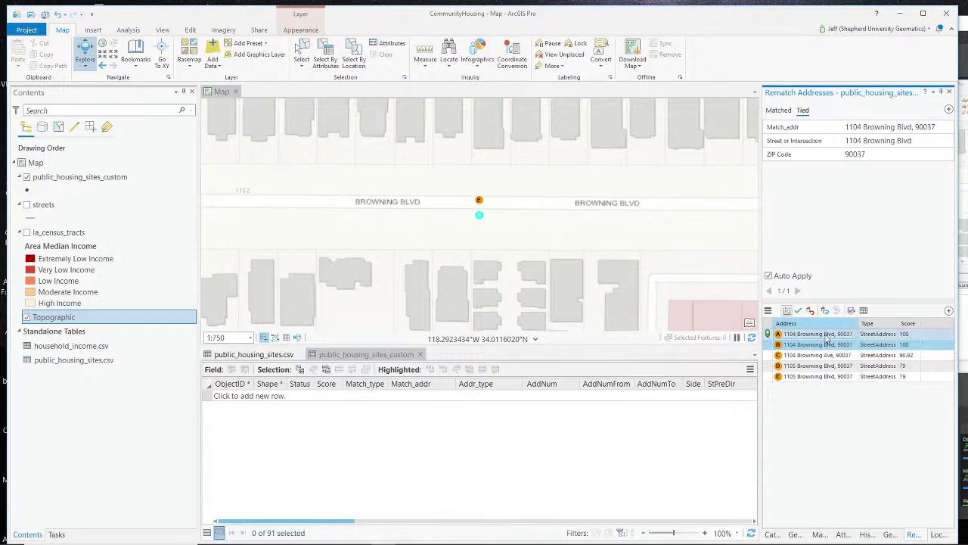
{"action": "left_click", "coordinate": [828, 335]}
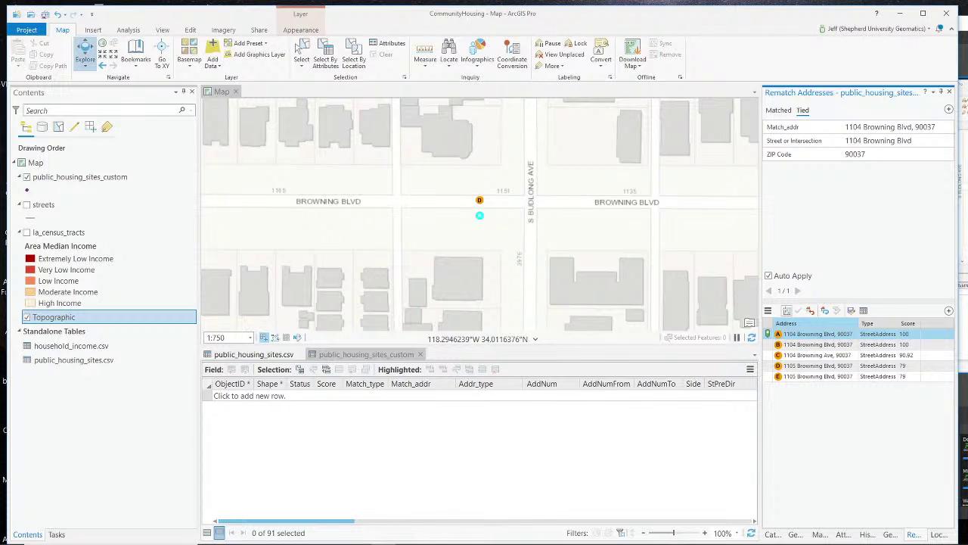
{"action": "left_click", "coordinate": [962, 454]}
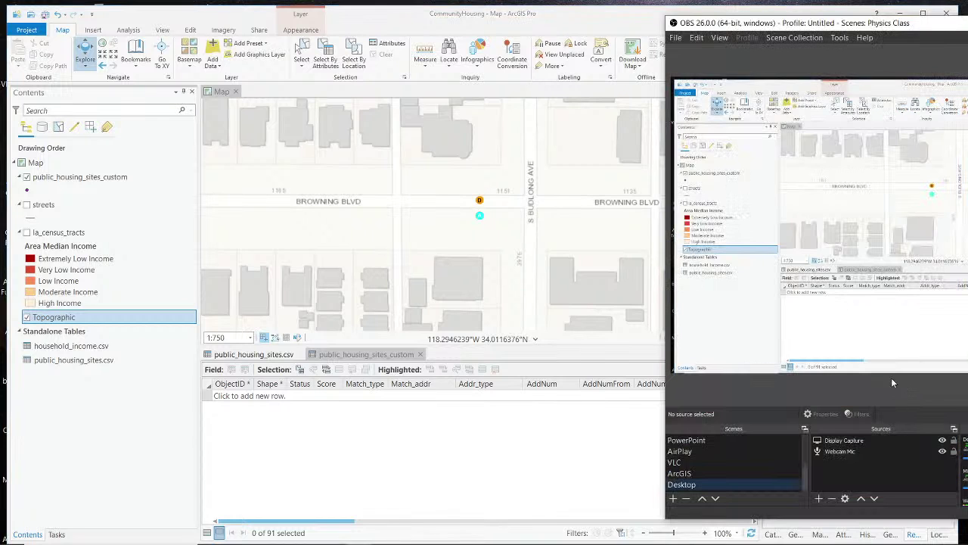
{"action": "scroll", "coordinate": [724, 451], "scroll_direction": "up", "scroll_amount": 2}
{"action": "left_click", "coordinate": [726, 462]}
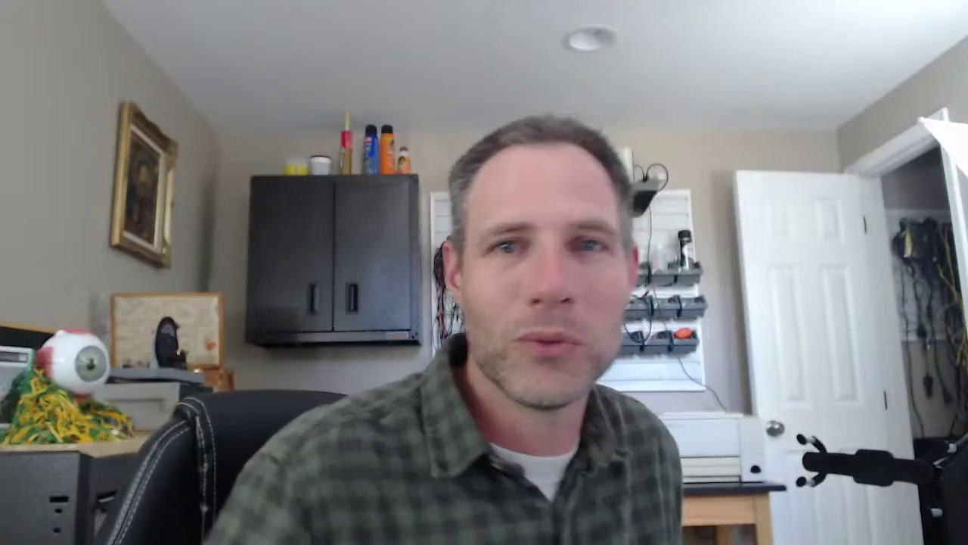